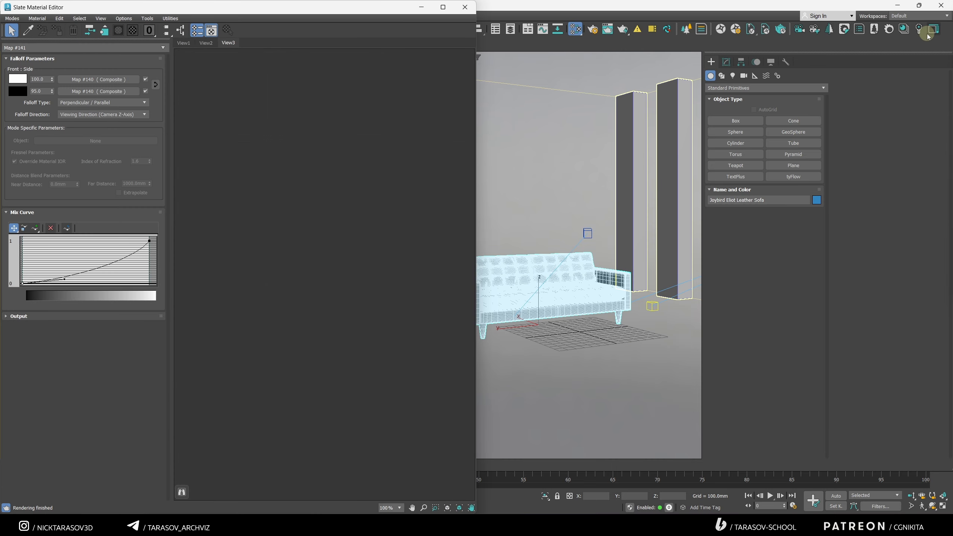
# Step: Show the Corona frame buffer and create a CoronaPhysicalMtl material node in the material graph
pyautogui.click(930, 32)
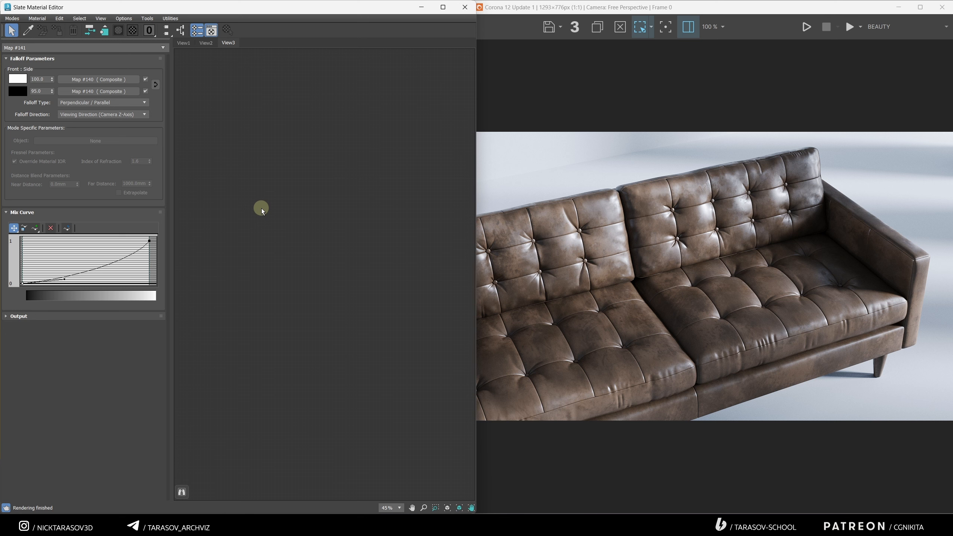
pyautogui.rightClick(262, 207)
pyautogui.moveTo(284, 213)
pyautogui.moveTo(343, 232)
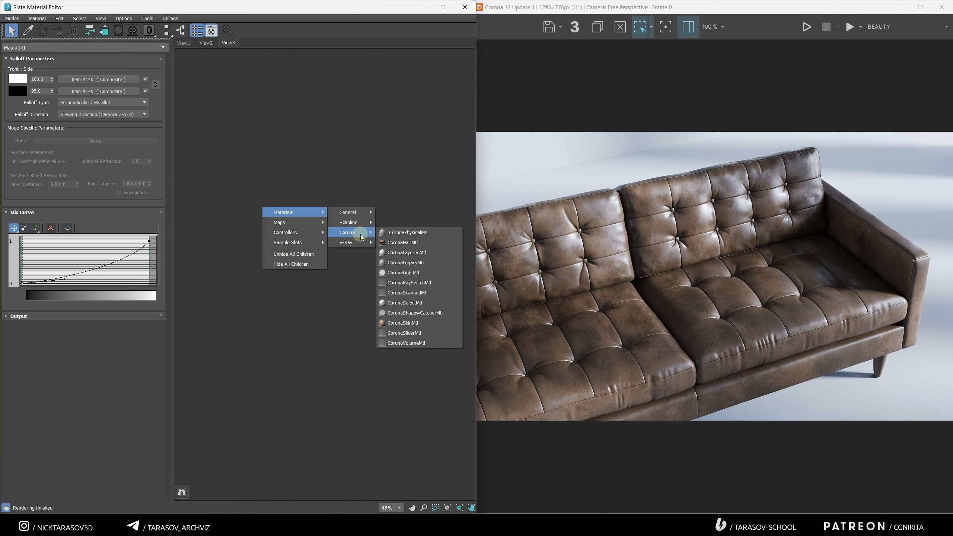
pyautogui.click(394, 232)
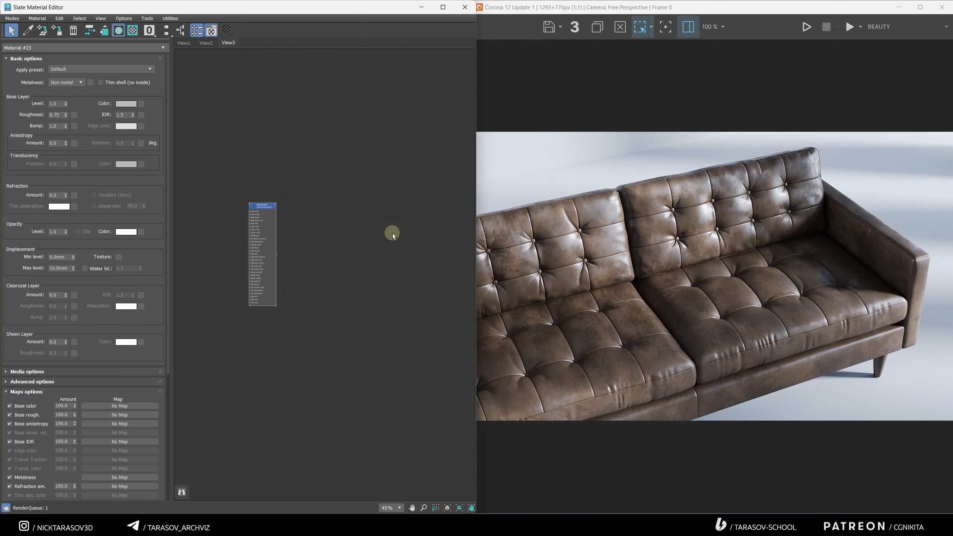
pyautogui.press('z')
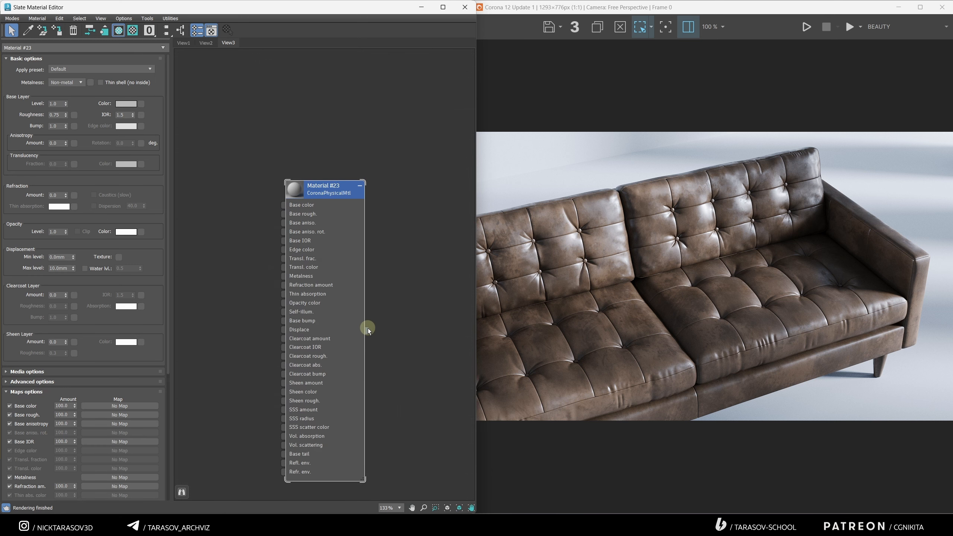
# Step: Assign the new CoronaPhysicalMtl to the sofa and start Corona interactive rendering
pyautogui.moveTo(368, 330); pyautogui.dragTo(768, 261)
pyautogui.click(809, 30)
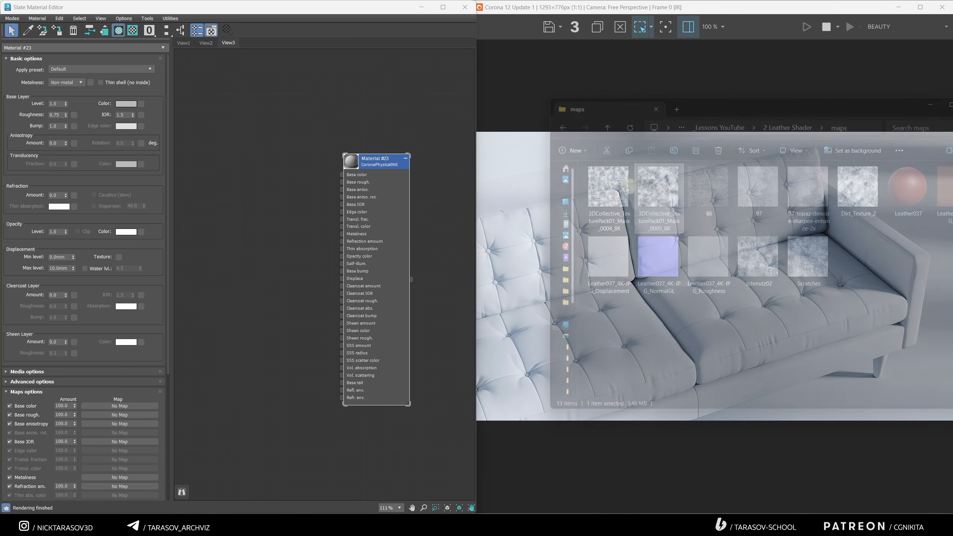
# Step: Bring the 3DCollective_TexturePack01_Mask_0004_8K and Mask_0005_8K images from the maps folder into the material graph as bitmap nodes
pyautogui.keyDown('shift'); pyautogui.click(611, 191); pyautogui.keyUp('shift')
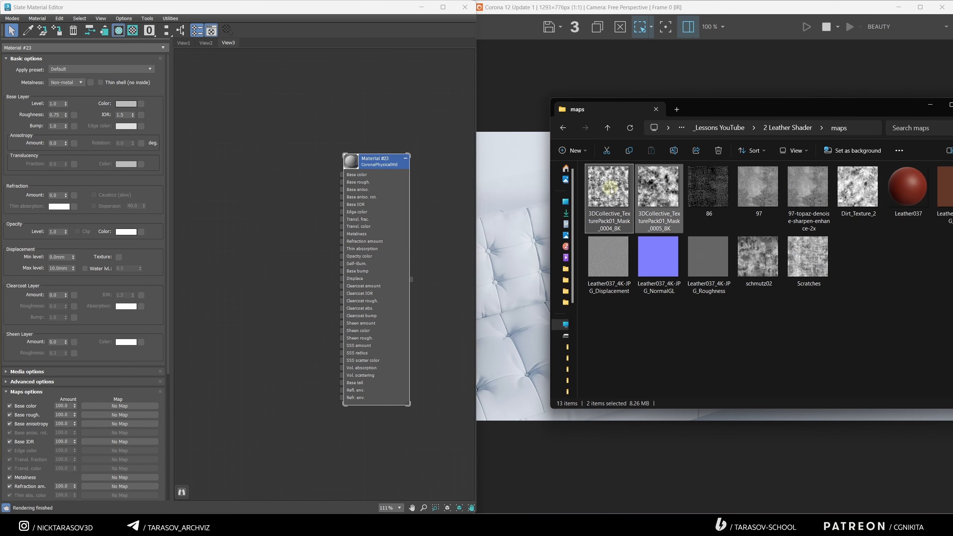
pyautogui.moveTo(613, 191); pyautogui.dragTo(241, 229)
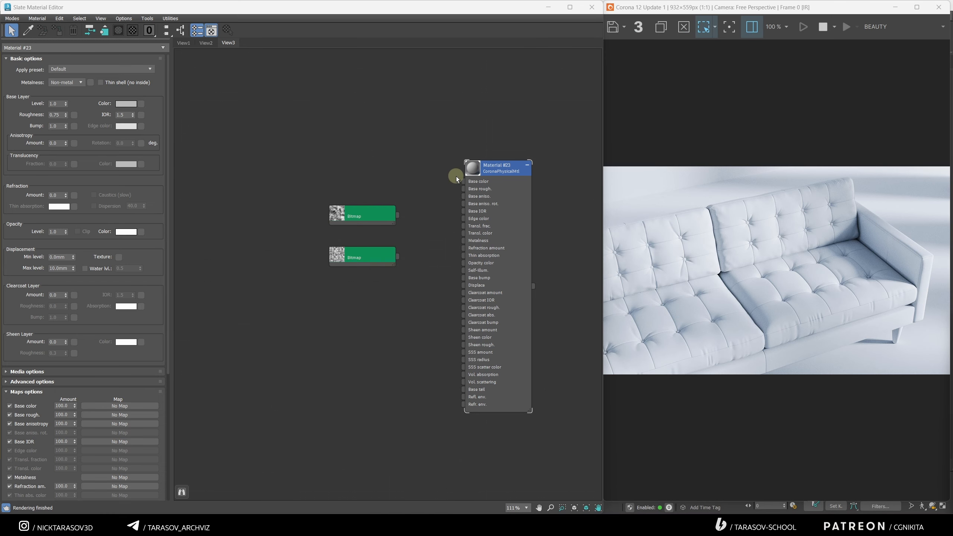
# Step: Add a CoronaColor map and connect it to the Base color of the CoronaPhysicalMtl
pyautogui.rightClick(330, 131)
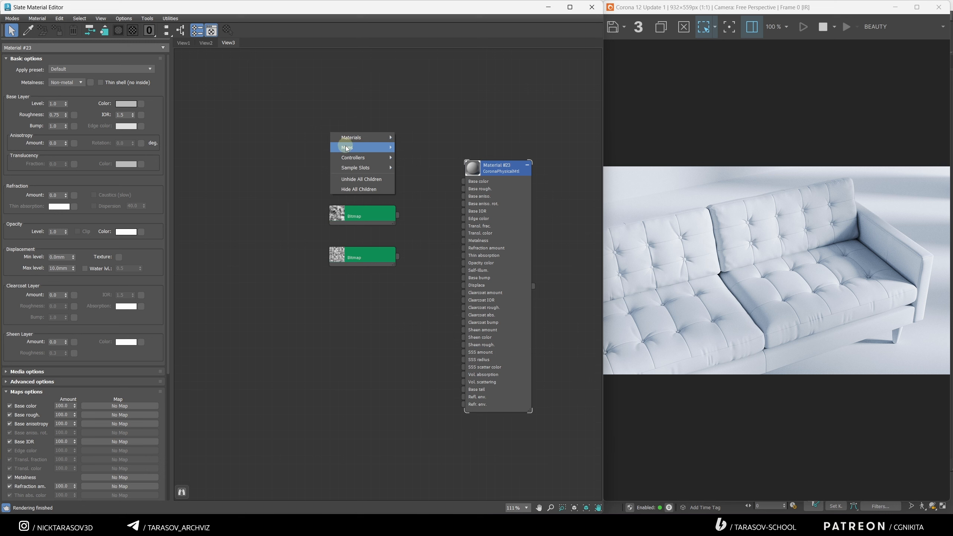
pyautogui.moveTo(390, 148)
pyautogui.moveTo(423, 178)
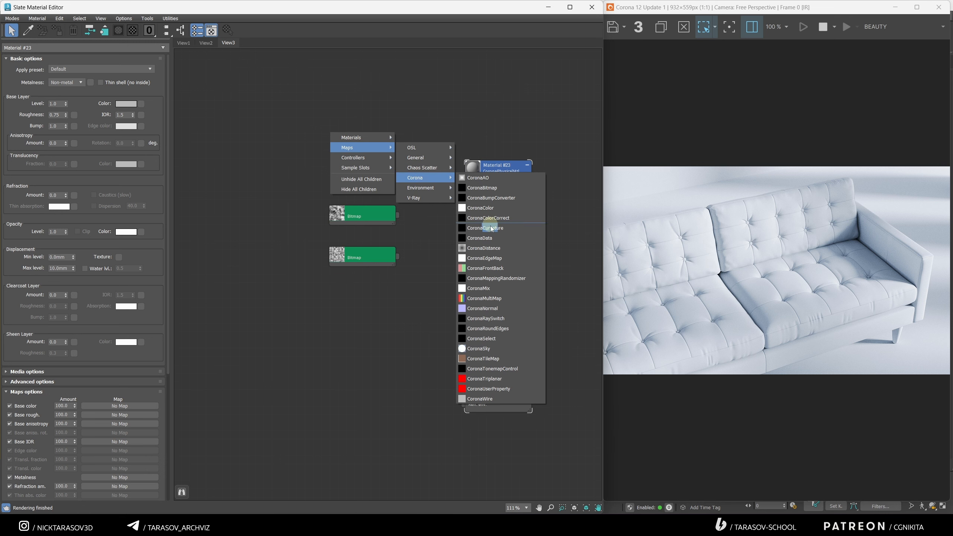
pyautogui.click(497, 208)
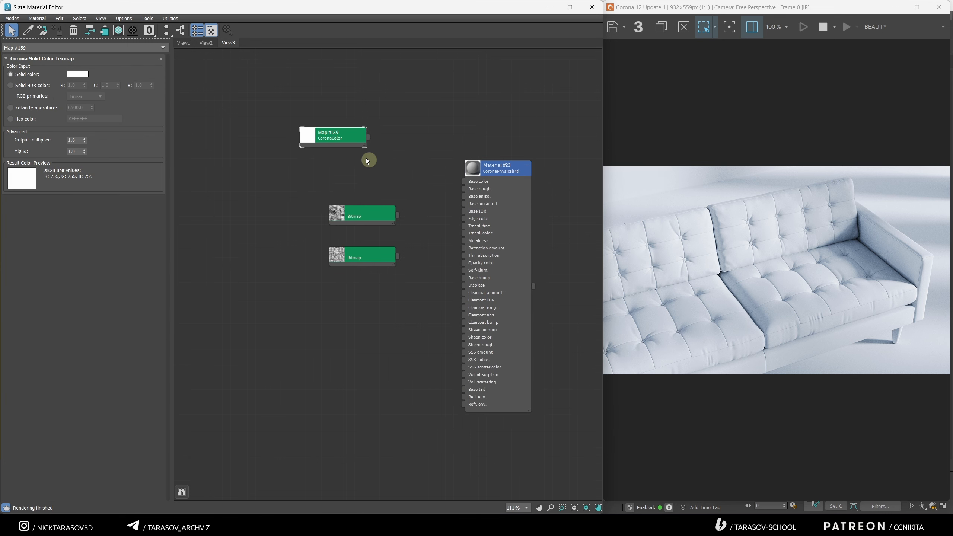
pyautogui.moveTo(391, 144); pyautogui.dragTo(472, 182)
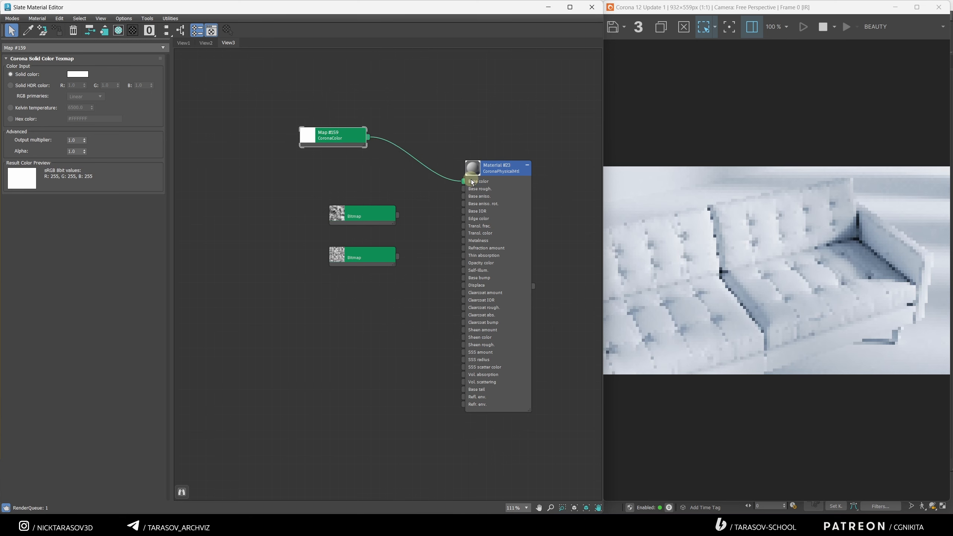
# Step: Set the CoronaColor map's solid color to a dark brown of about RGB 90, 65, 32
pyautogui.click(80, 77)
pyautogui.moveTo(108, 83); pyautogui.dragTo(210, 173)
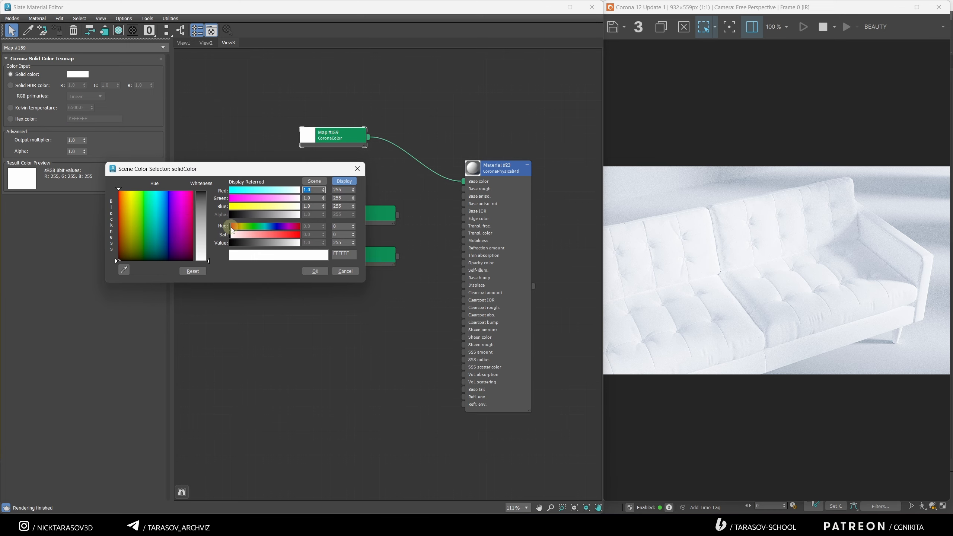
pyautogui.moveTo(230, 226); pyautogui.dragTo(276, 236)
pyautogui.click(311, 273)
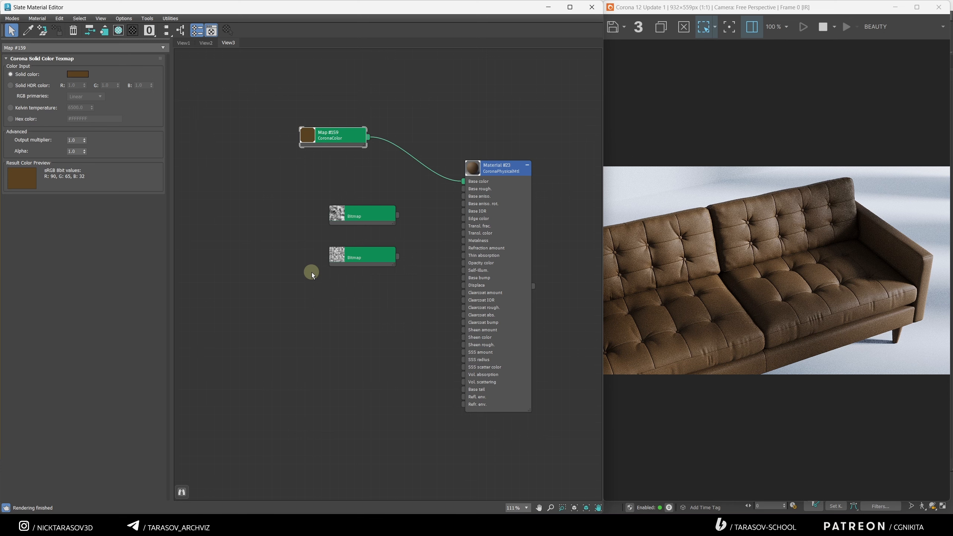
# Step: Move the two mask bitmap nodes together to the far side of the CoronaColor node, away from the material
pyautogui.moveTo(296, 204); pyautogui.dragTo(319, 207, button='middle')
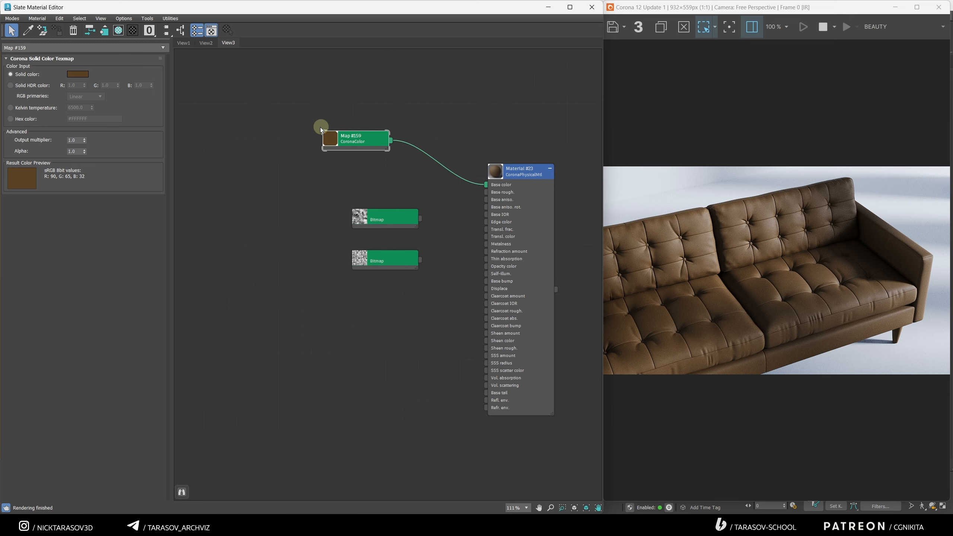
pyautogui.moveTo(307, 183); pyautogui.dragTo(329, 183, button='middle')
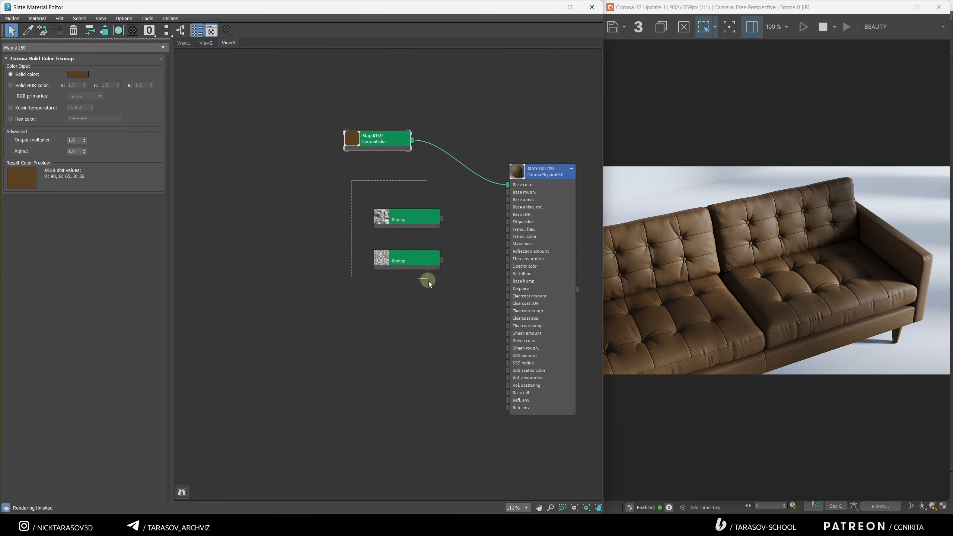
pyautogui.moveTo(429, 281); pyautogui.dragTo(428, 280)
pyautogui.moveTo(420, 220); pyautogui.dragTo(282, 163)
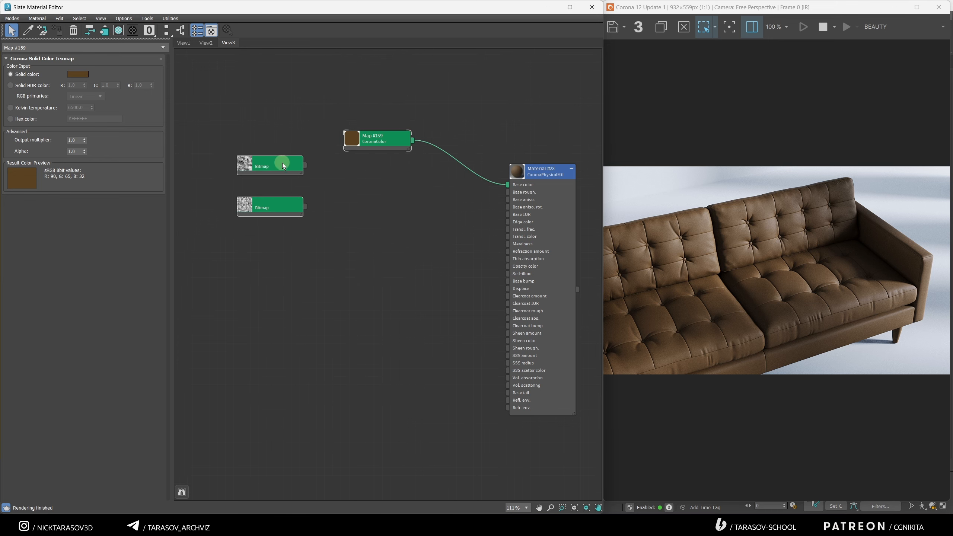
pyautogui.click(344, 201)
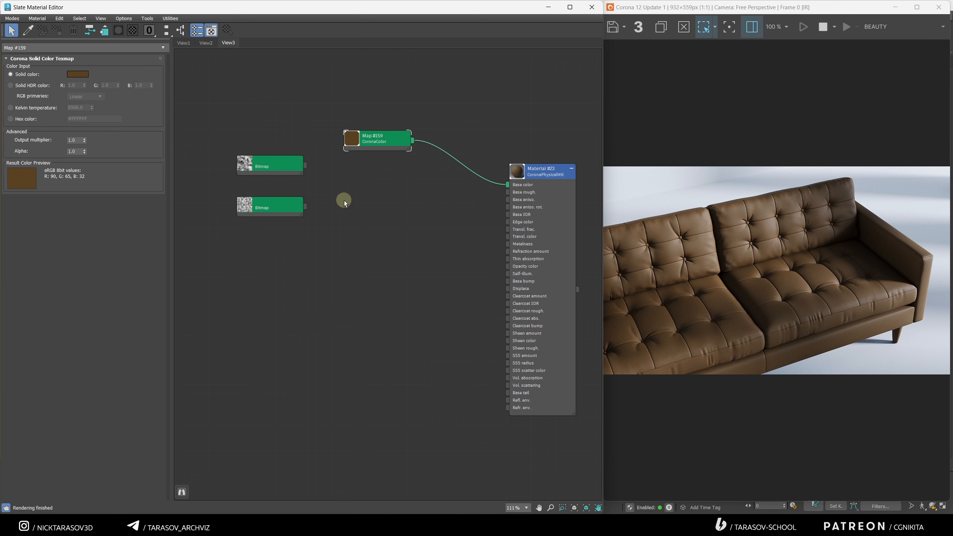
# Step: Add a Composite map below the CoronaColor node and give it three layers
pyautogui.rightClick(344, 200)
pyautogui.moveTo(362, 217)
pyautogui.click(432, 226)
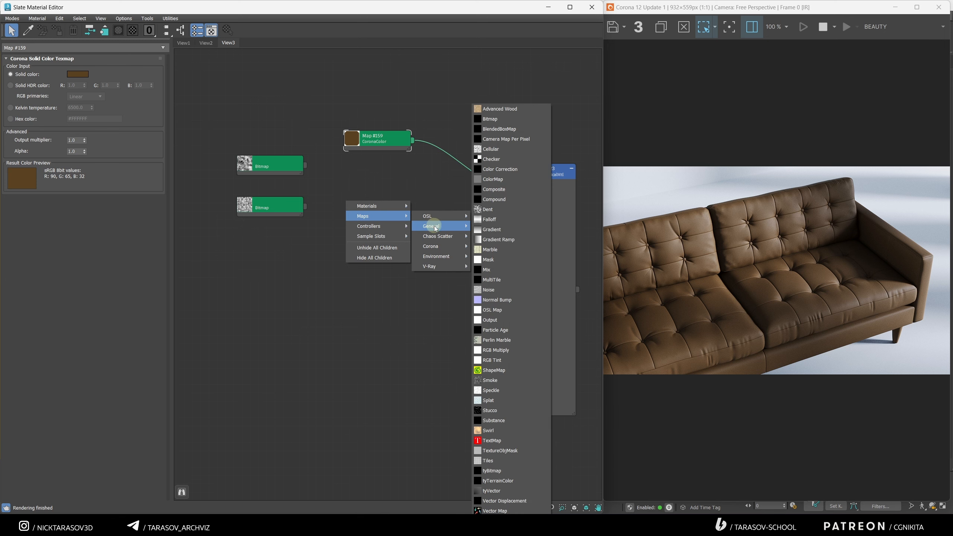
pyautogui.click(514, 190)
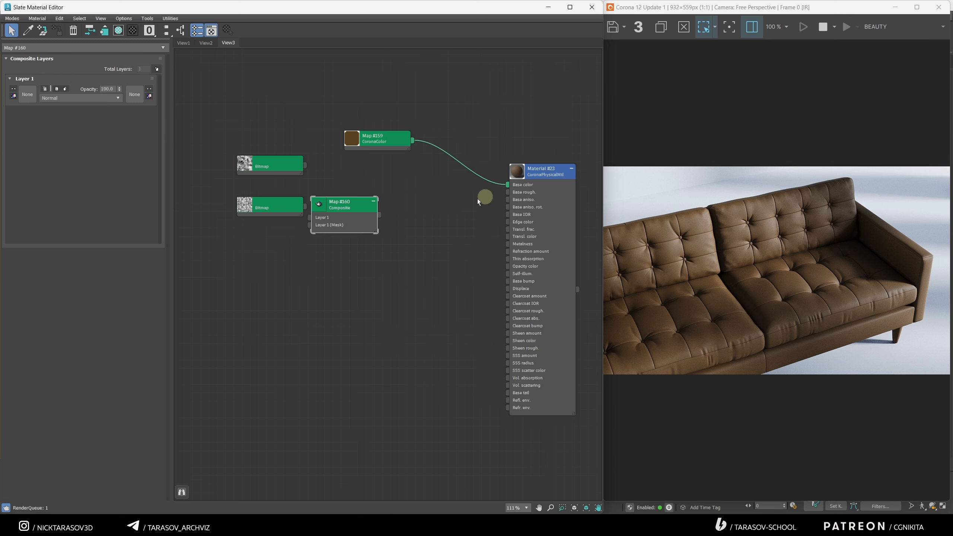
pyautogui.moveTo(352, 204); pyautogui.dragTo(363, 245)
pyautogui.click(197, 131)
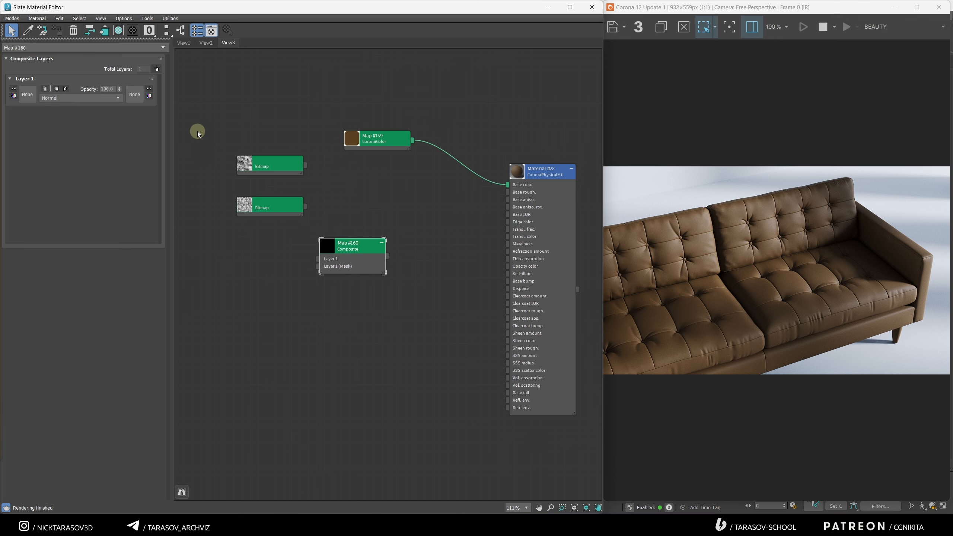
pyautogui.click(157, 69)
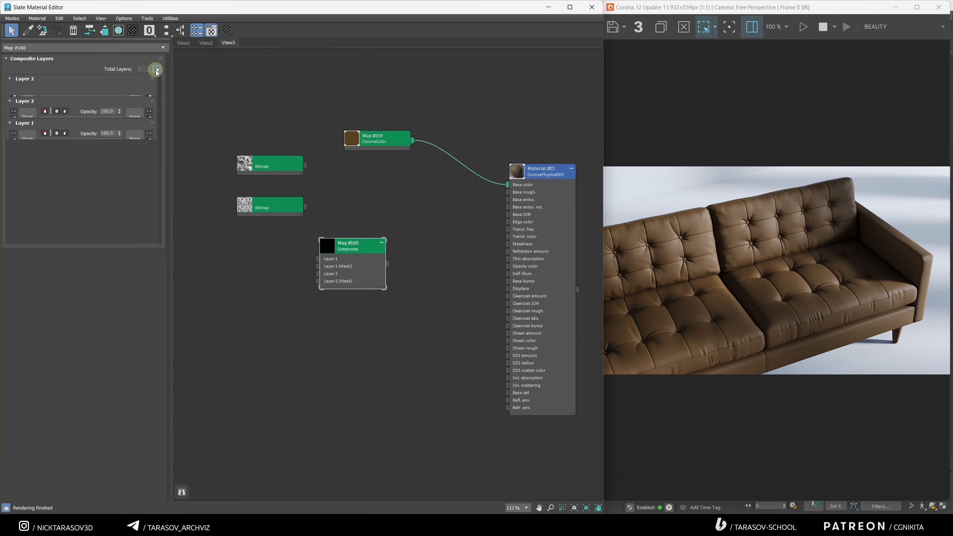
pyautogui.click(157, 69)
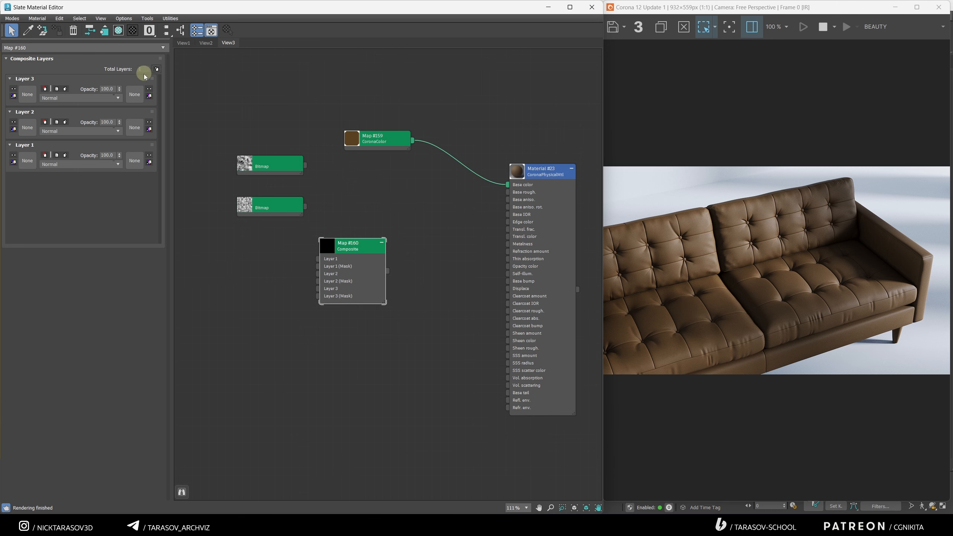
pyautogui.click(63, 98)
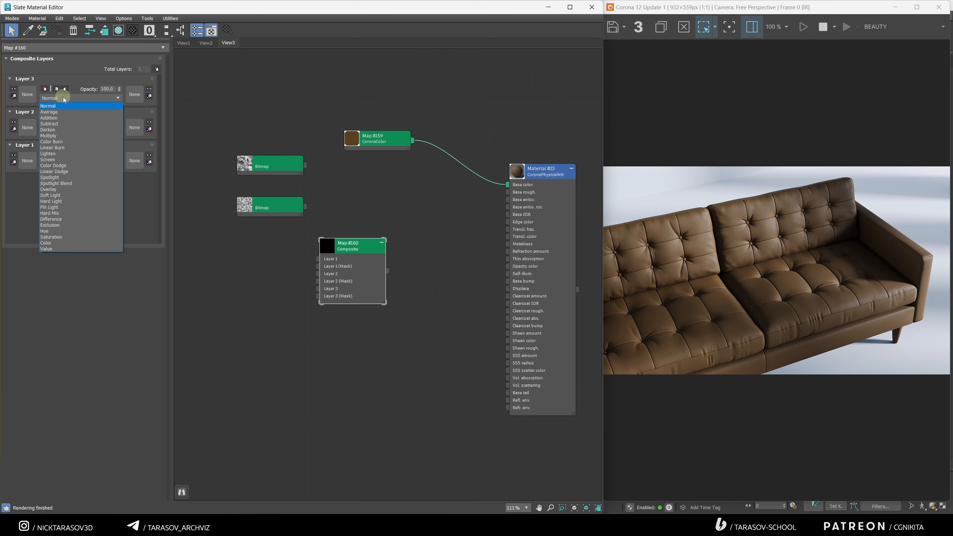
pyautogui.click(136, 198)
# Step: Connect the Composite map to the material's Base color in place of the CoronaColor map
pyautogui.moveTo(358, 248); pyautogui.dragTo(390, 214)
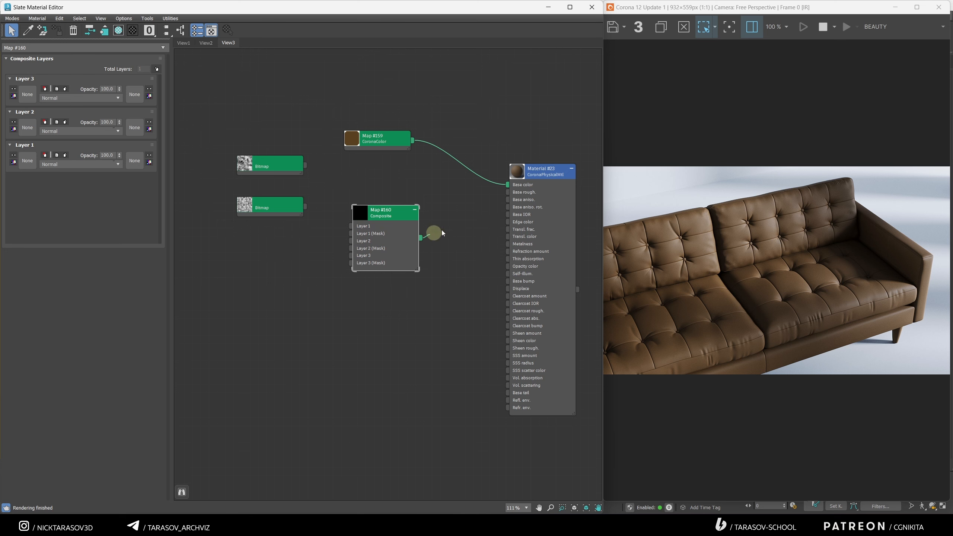
pyautogui.moveTo(442, 231); pyautogui.dragTo(516, 185)
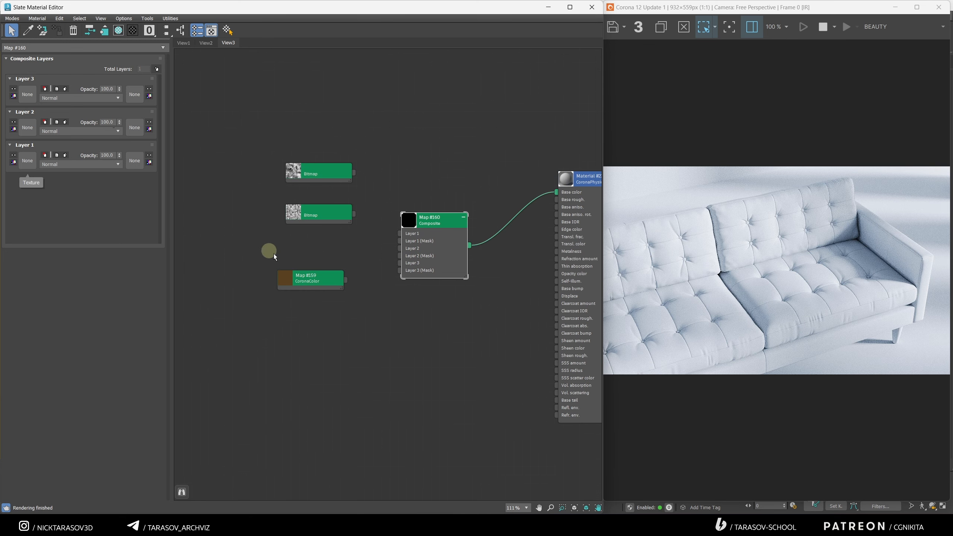
# Step: Assign the brown CoronaColor map as an instance to the texture of Layer 1 in the Composite map
pyautogui.moveTo(346, 281); pyautogui.dragTo(34, 164)
pyautogui.click(278, 260)
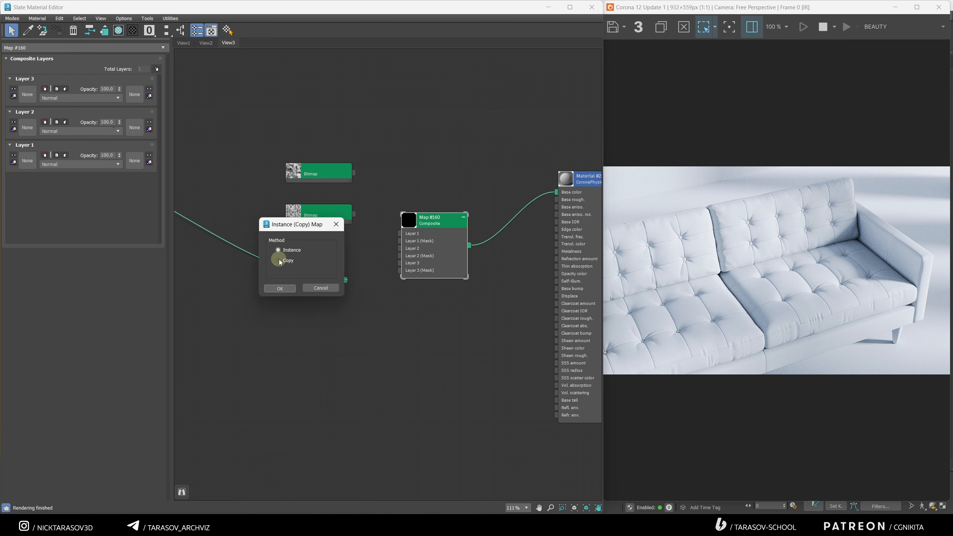
pyautogui.click(282, 288)
# Step: Place the lower mask bitmap node just above the CoronaColor node and assign it as an instance to the Composite map's Layer 2 texture
pyautogui.moveTo(325, 214); pyautogui.dragTo(291, 238)
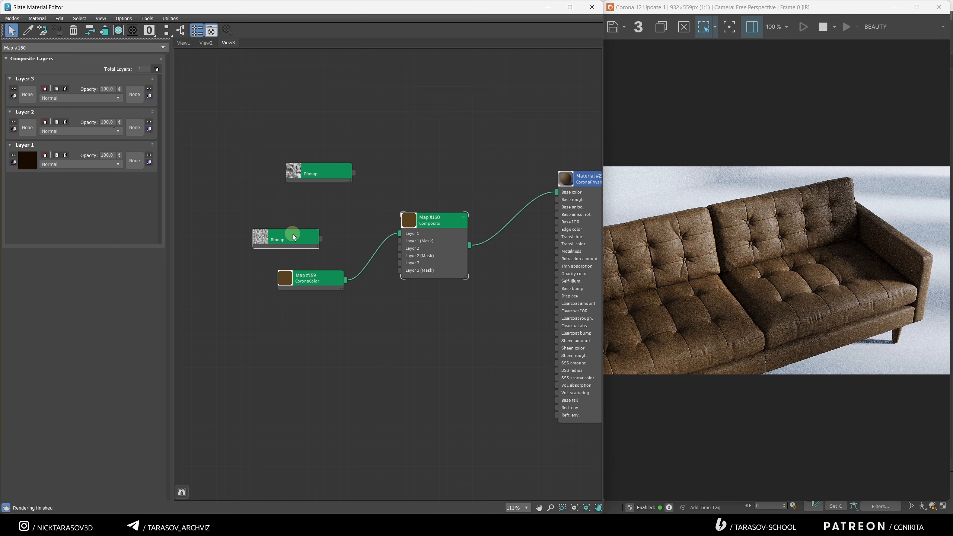
pyautogui.click(36, 131)
pyautogui.moveTo(321, 239); pyautogui.dragTo(27, 131)
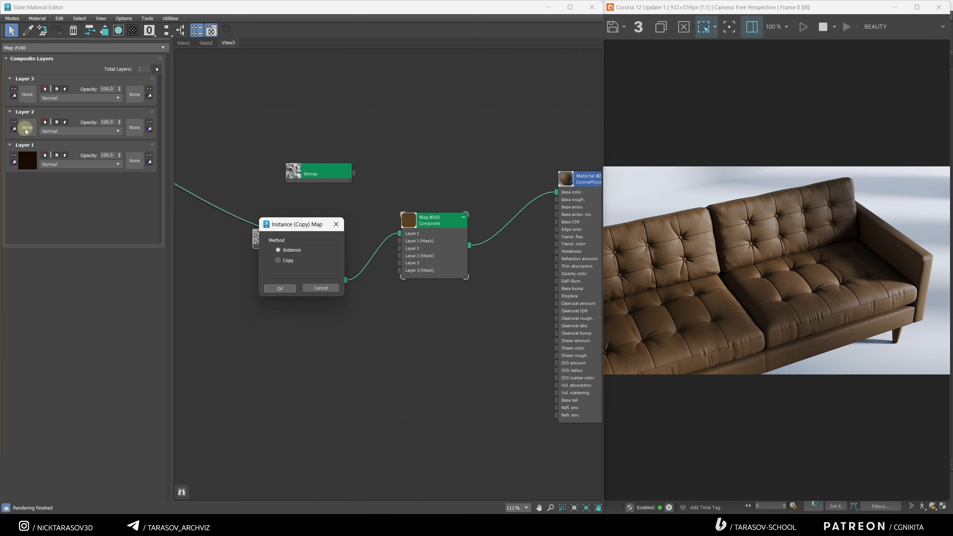
pyautogui.click(284, 288)
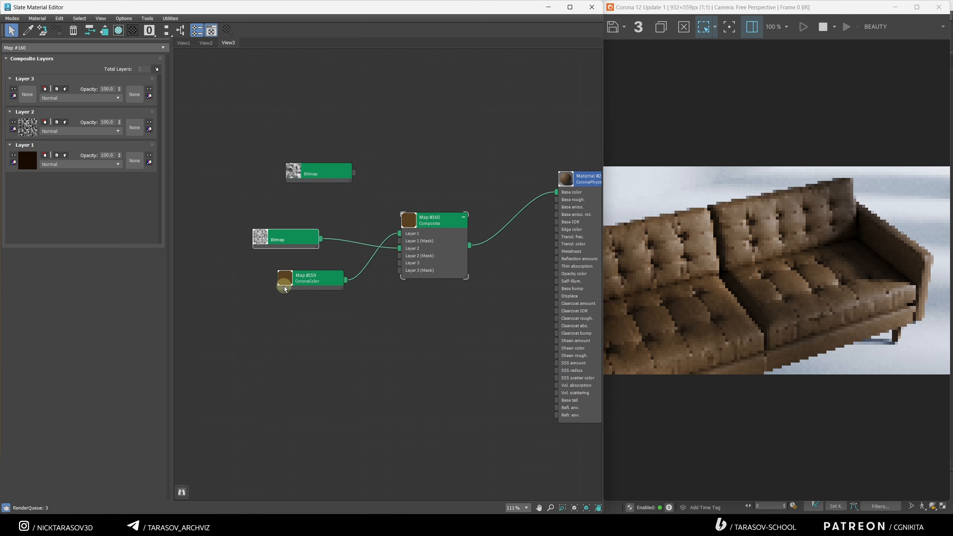
pyautogui.click(70, 131)
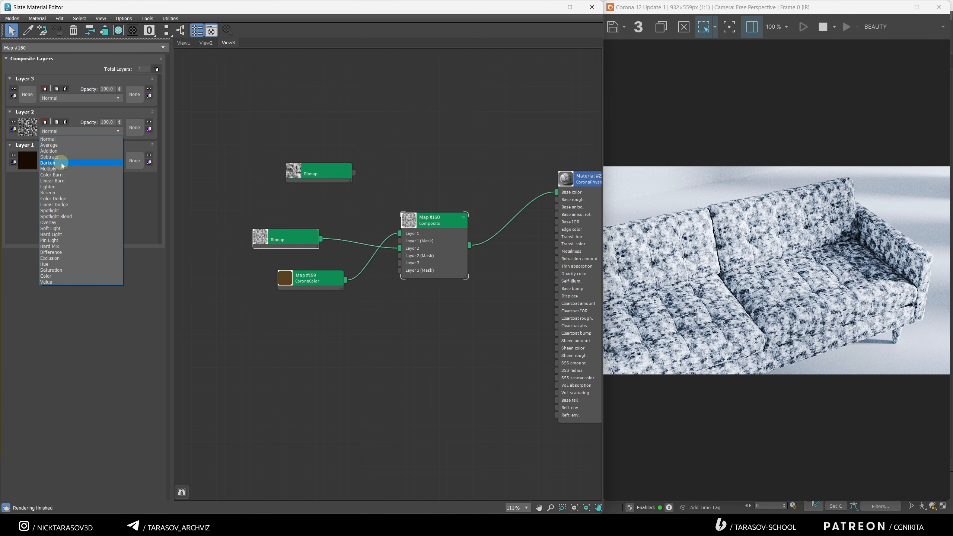
pyautogui.click(25, 200)
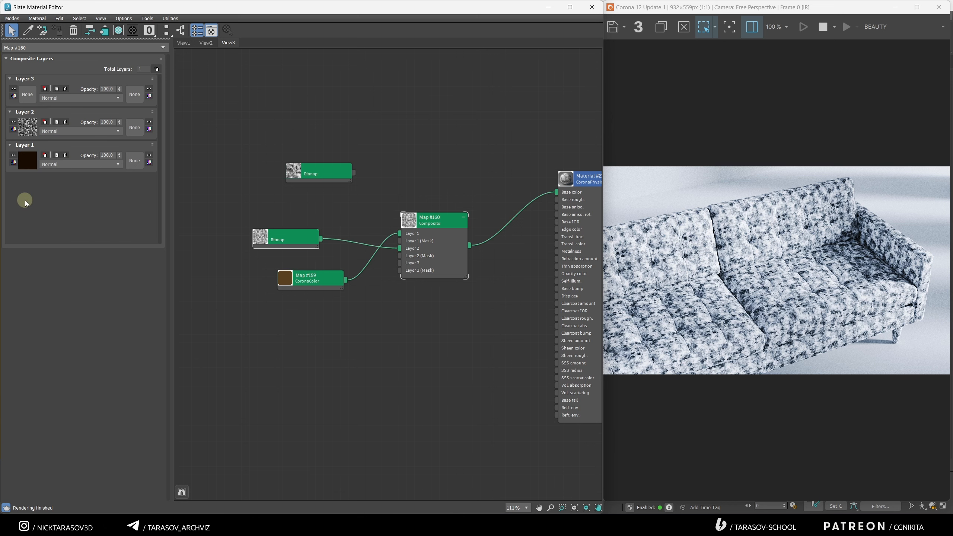
# Step: Stop the interactive rendering and open an enlarged material preview window from the Composite map, placed beside the node graph
pyautogui.click(713, 68)
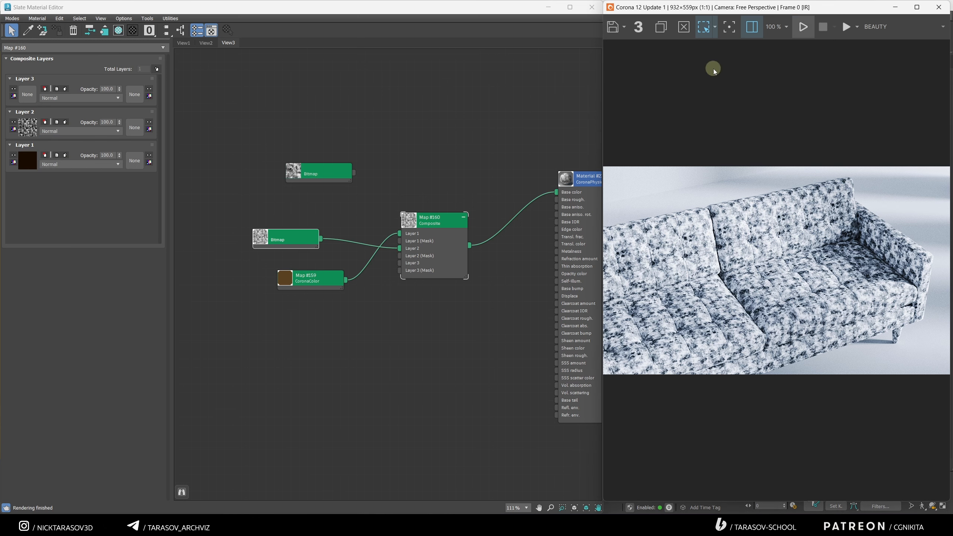
pyautogui.rightClick(410, 224)
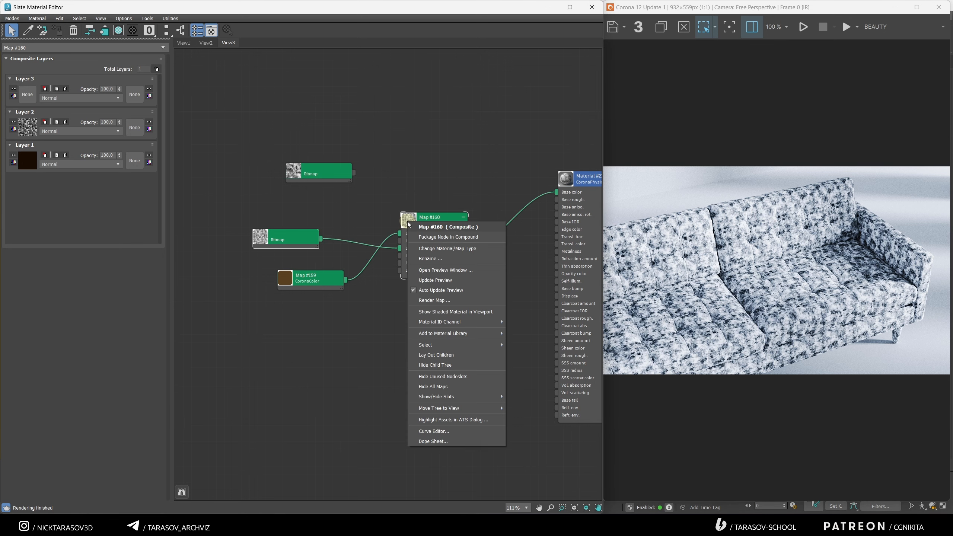
pyautogui.click(428, 270)
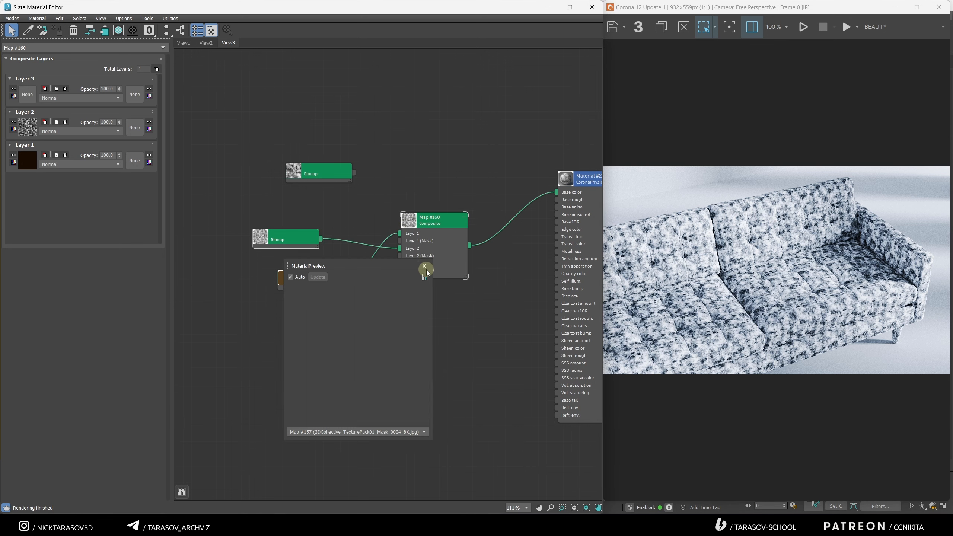
pyautogui.moveTo(421, 276); pyautogui.dragTo(618, 181)
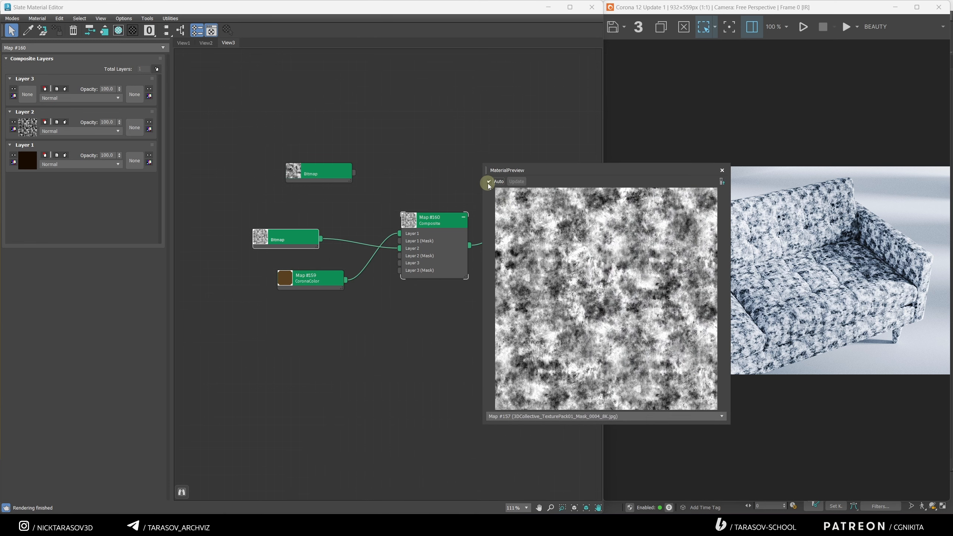
# Step: Set the Composite map's Layer 2 to Multiply blending with an opacity of 52
pyautogui.click(429, 219)
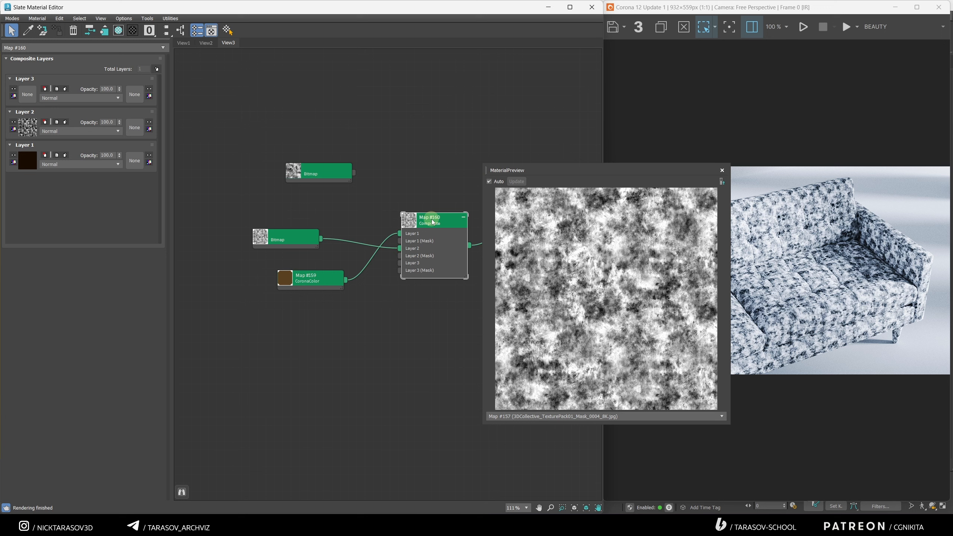
pyautogui.click(68, 131)
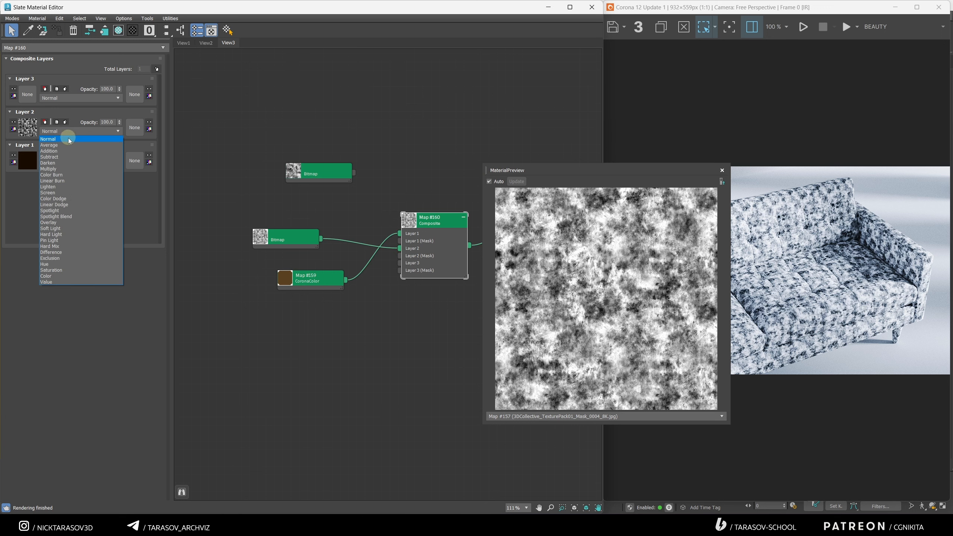
pyautogui.click(49, 168)
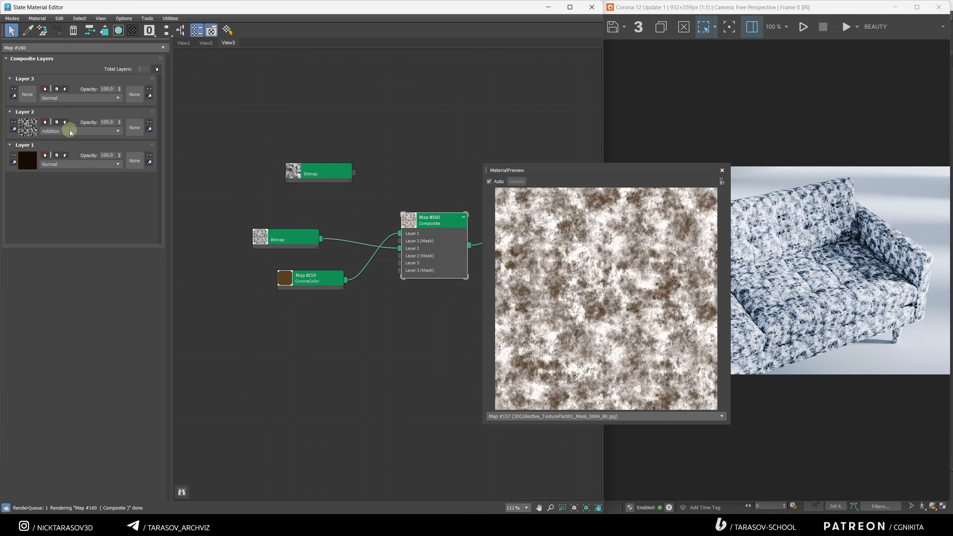
pyautogui.click(13, 121)
pyautogui.click(14, 121)
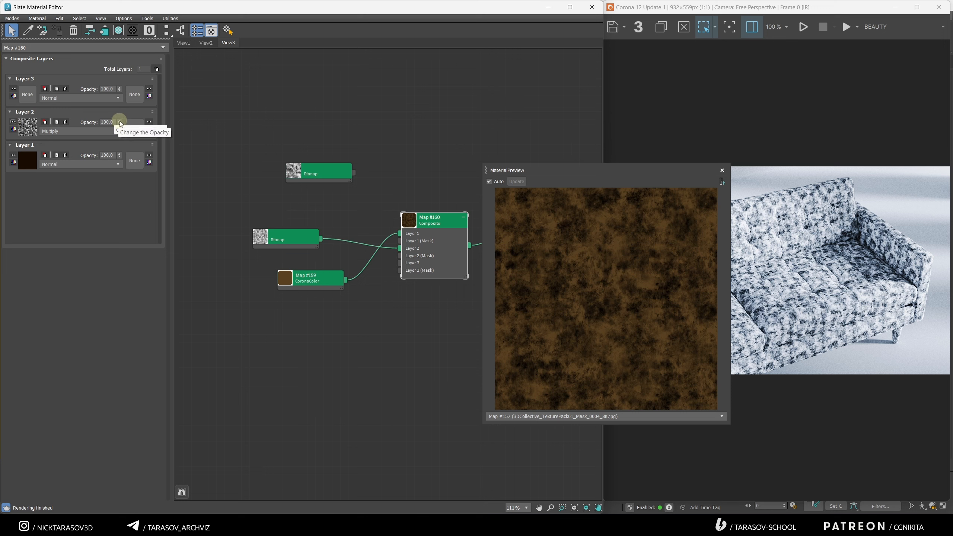
pyautogui.moveTo(121, 123); pyautogui.dragTo(124, 144)
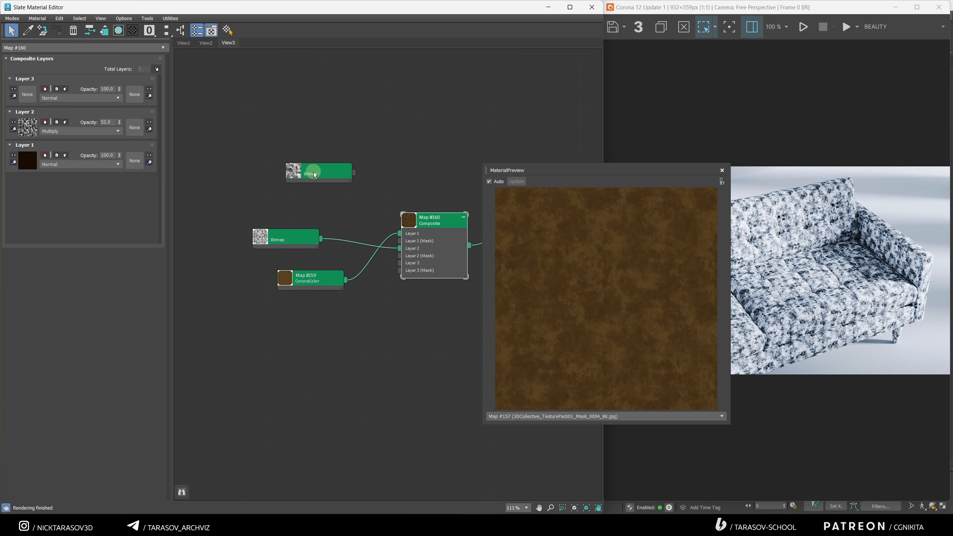
# Step: Assign the upper mask bitmap as an instance to the Composite map's Layer 3 and set that layer to Value blending at 10 opacity
pyautogui.moveTo(314, 176); pyautogui.dragTo(272, 192)
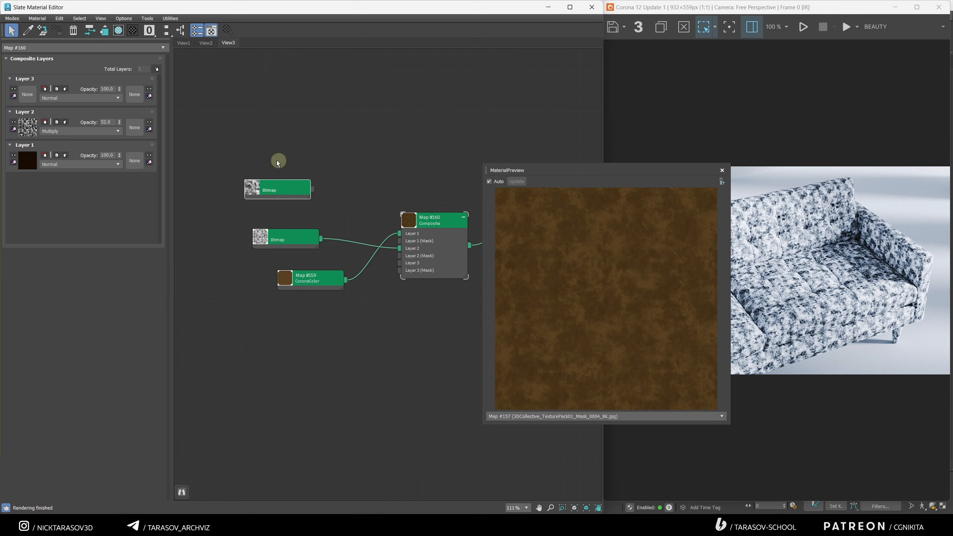
pyautogui.moveTo(313, 190); pyautogui.dragTo(27, 94)
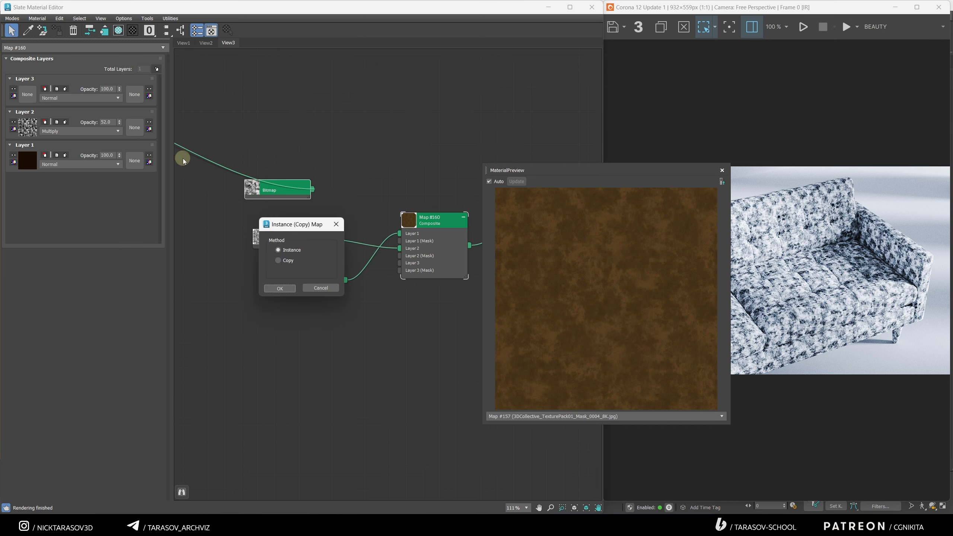
pyautogui.click(283, 288)
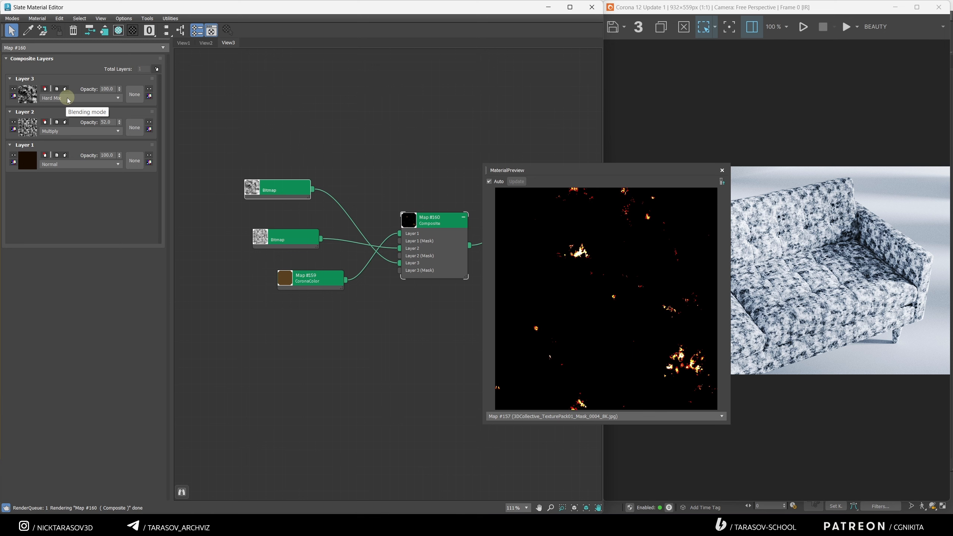
pyautogui.scroll(-5, 68, 98)
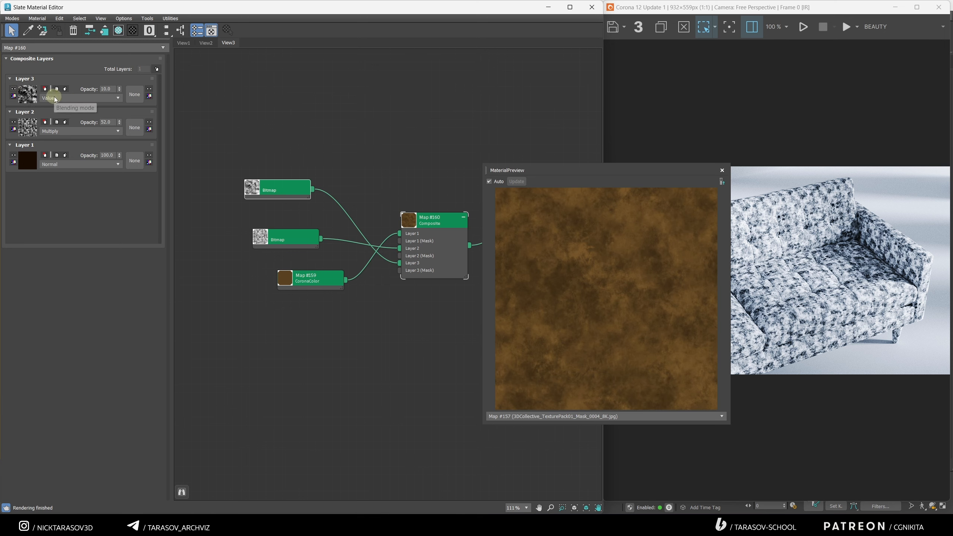
# Step: Close the material preview and start interactive rendering to inspect the leather pattern on the sofa up close
pyautogui.click(722, 171)
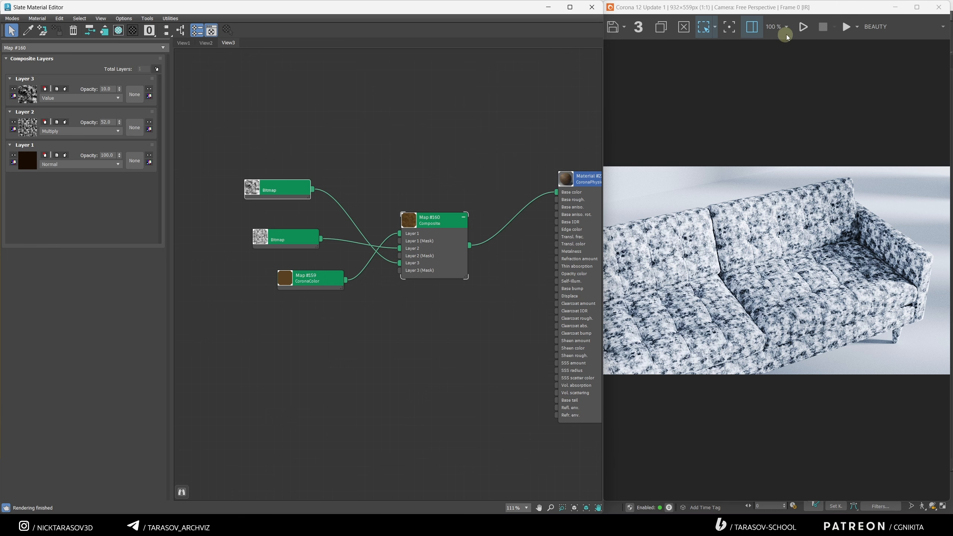
pyautogui.click(799, 31)
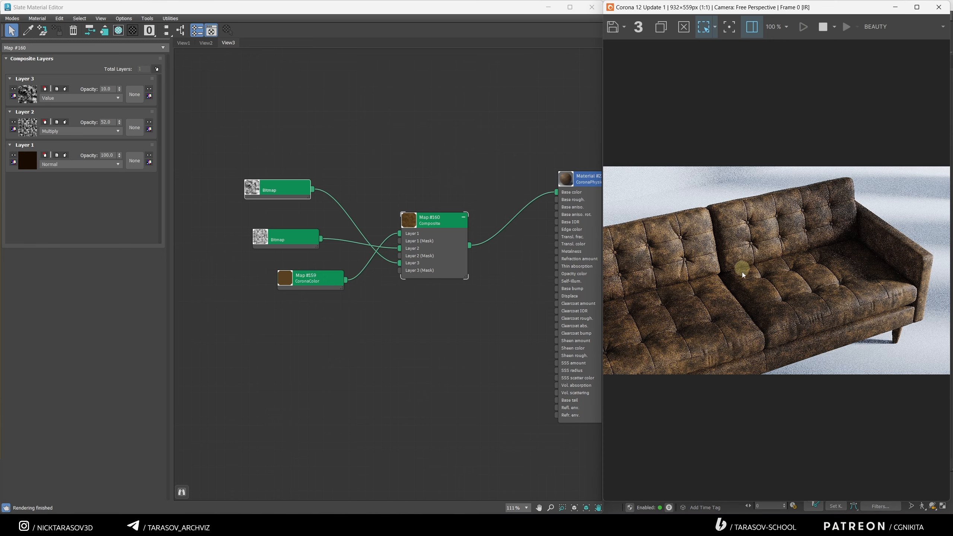
pyautogui.scroll(1, 741, 339)
pyautogui.scroll(1, 741, 339)
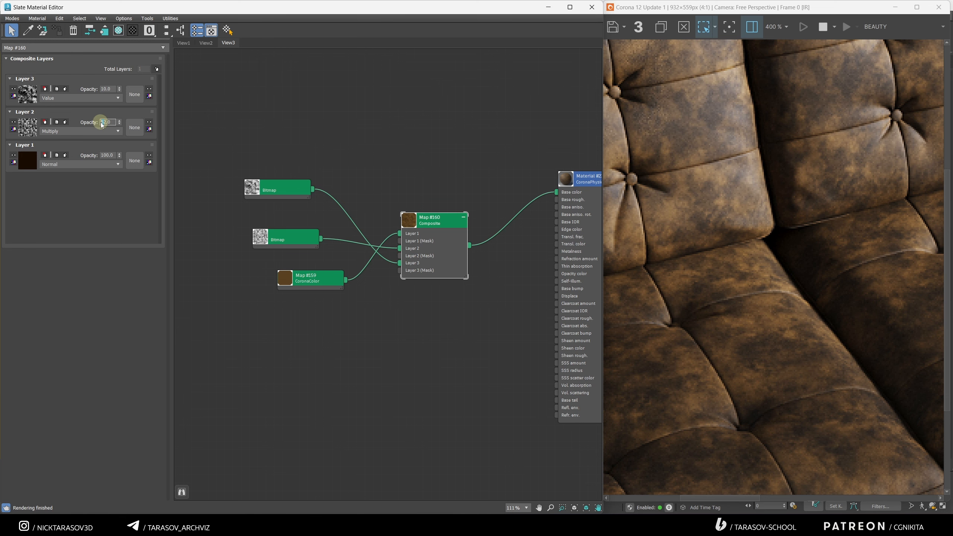
# Step: Set the opacity of Layer 2 to 15 and of Layer 3 to 5, and check the sofa render
pyautogui.write('15')
pyautogui.press('Return')
pyautogui.scroll(-1, 862, 362)
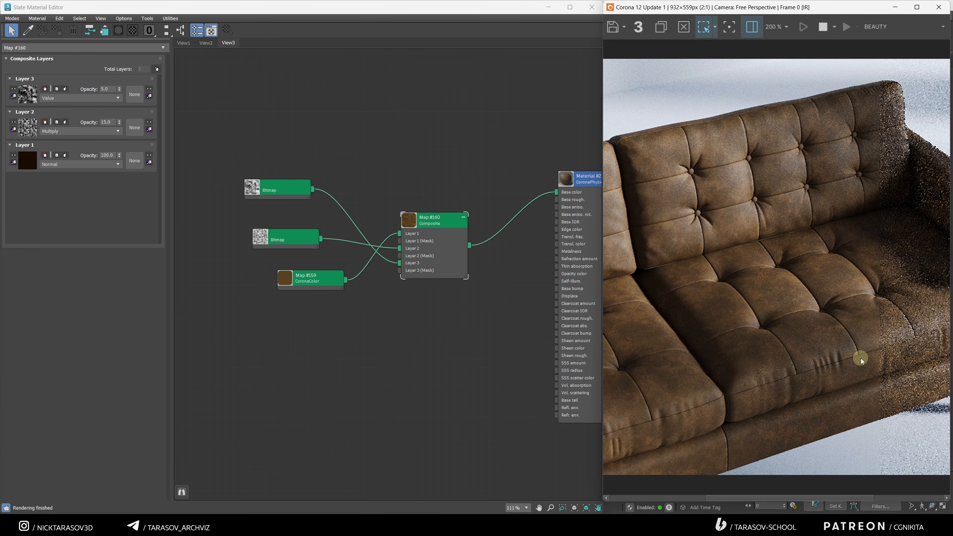
pyautogui.scroll(1, 852, 370)
pyautogui.scroll(-1, 778, 322)
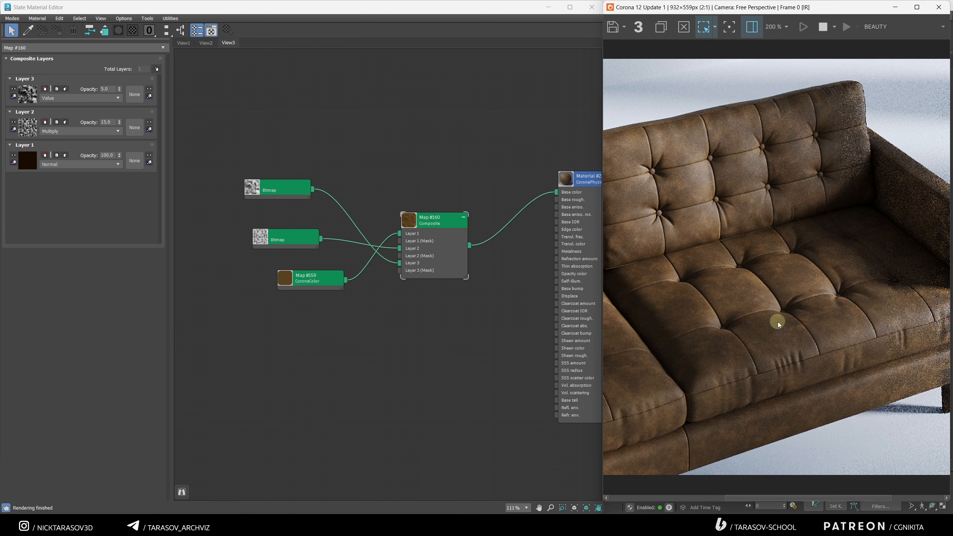
# Step: Line up the CoronaColor node beneath the mask bitmaps and open the upper mask bitmap's tiling parameters
pyautogui.moveTo(300, 277); pyautogui.dragTo(267, 285)
pyautogui.click(272, 188)
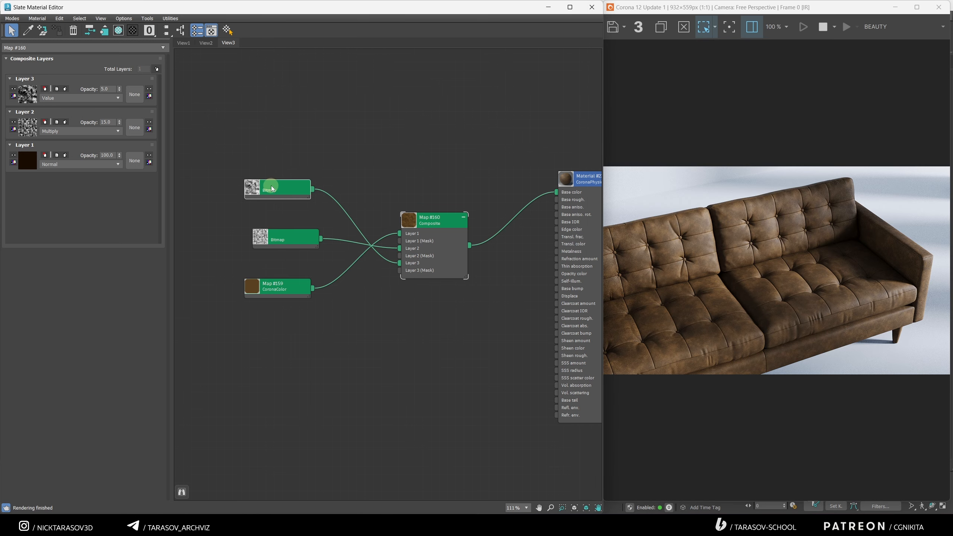
pyautogui.doubleClick(262, 189)
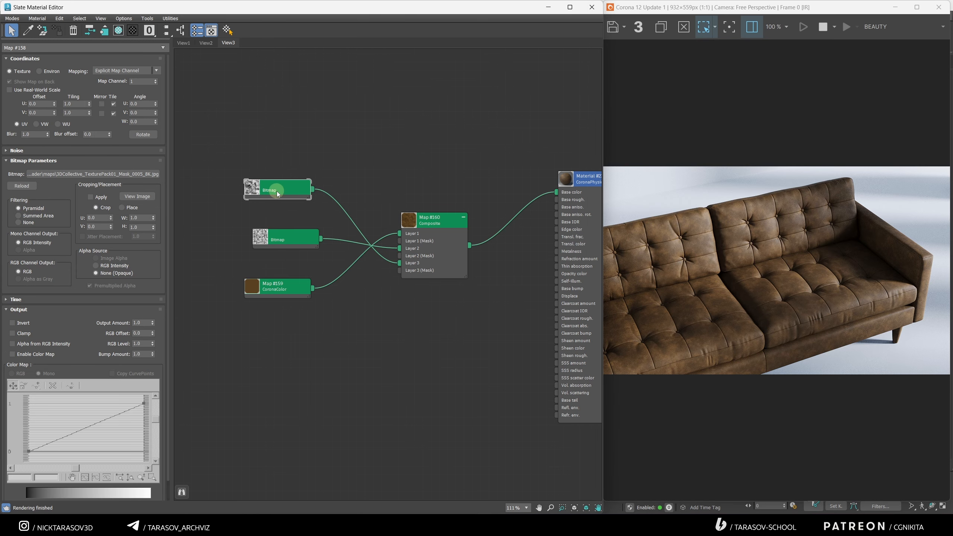
pyautogui.doubleClick(72, 105)
pyautogui.scroll(2, 784, 296)
pyautogui.scroll(-2, 785, 296)
pyautogui.click(473, 308)
pyautogui.scroll(-1, 357, 206)
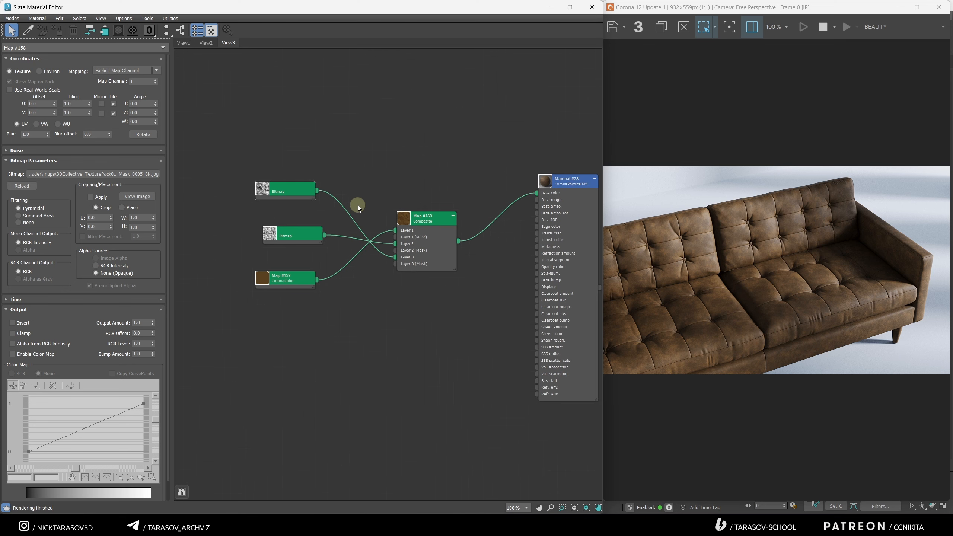
# Step: Arrange the node graph and insert a CoronaColorCorrect map between the Composite map and the material's Base color
pyautogui.press('l')
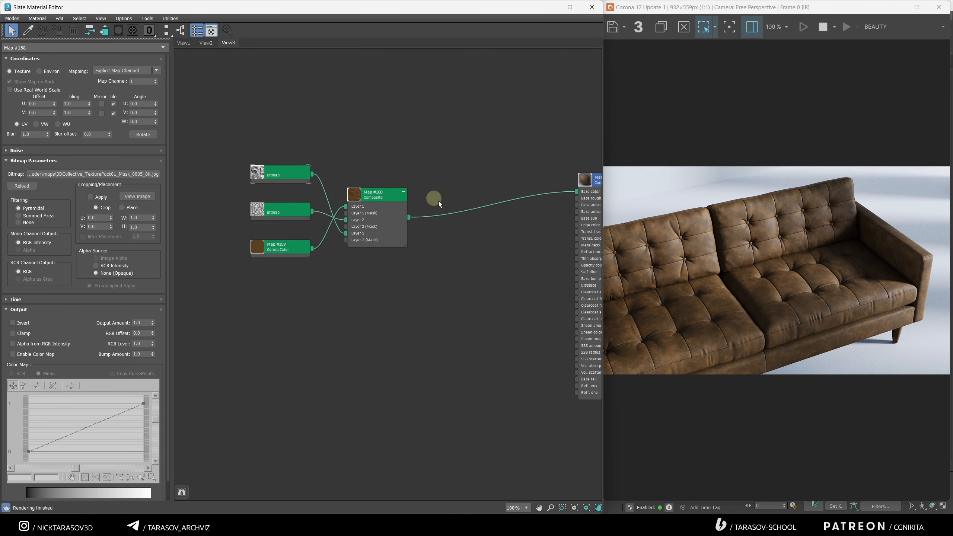
pyautogui.rightClick(457, 232)
pyautogui.moveTo(496, 249)
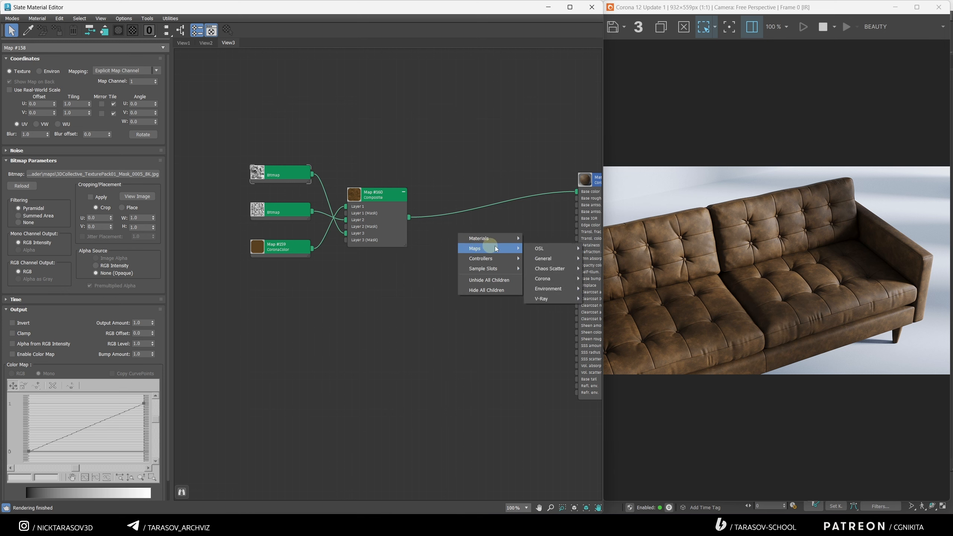
pyautogui.moveTo(543, 279)
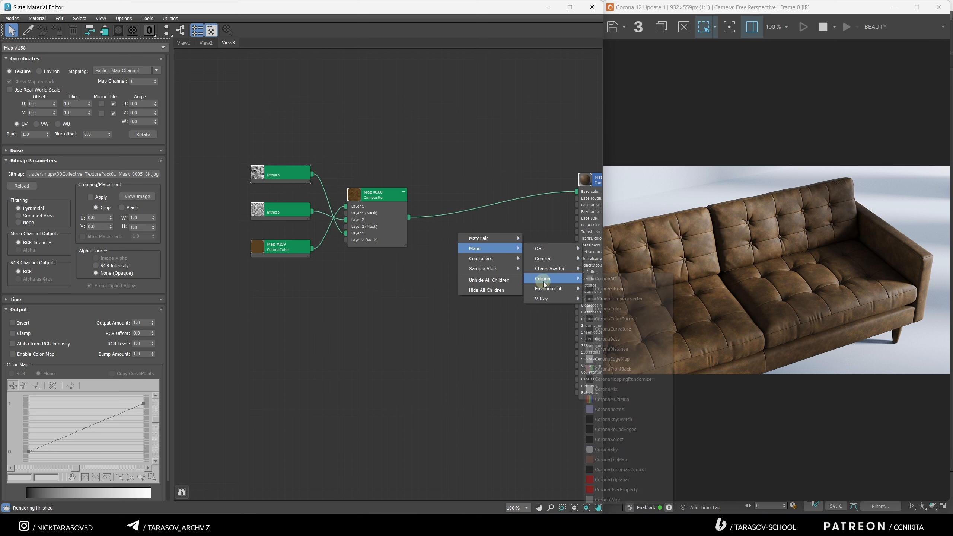
pyautogui.click(612, 320)
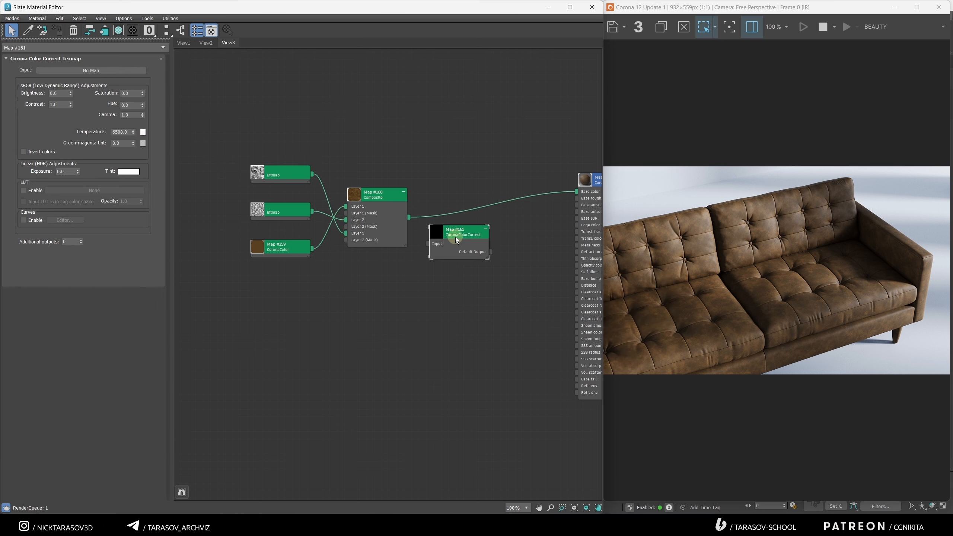
pyautogui.moveTo(455, 237); pyautogui.dragTo(471, 200)
pyautogui.moveTo(485, 192); pyautogui.dragTo(464, 194, button='middle')
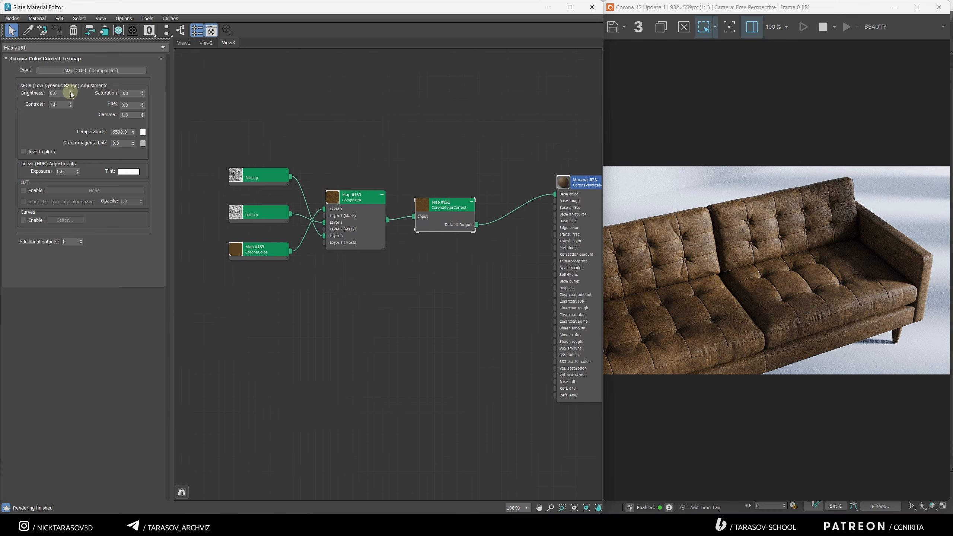
# Step: Try a brightness of 0.08 and a saturation of 0.29 in the CoronaColorCorrect map
pyautogui.moveTo(71, 94); pyautogui.dragTo(64, 95)
pyautogui.moveTo(143, 93); pyautogui.dragTo(143, 80)
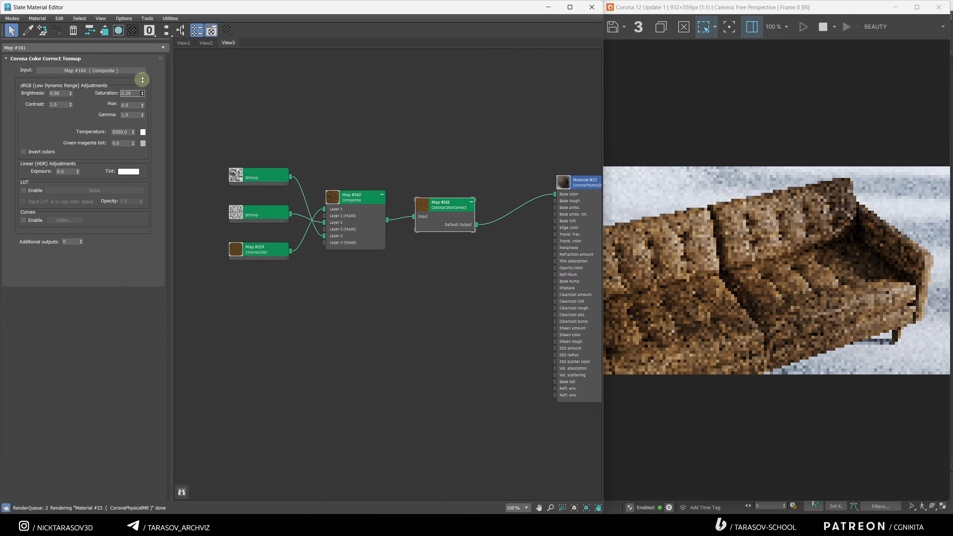
pyautogui.click(128, 172)
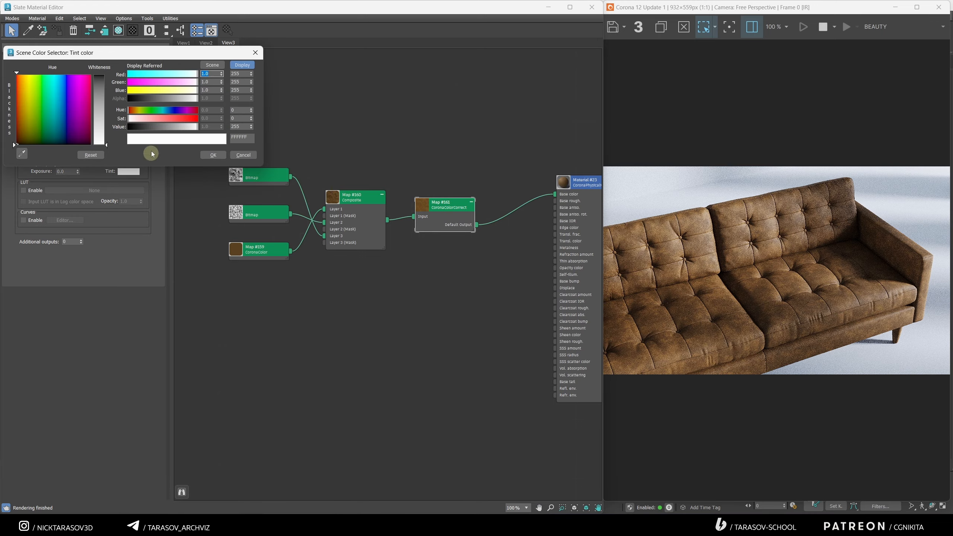
pyautogui.click(170, 110)
pyautogui.click(170, 118)
pyautogui.click(159, 111)
pyautogui.click(245, 154)
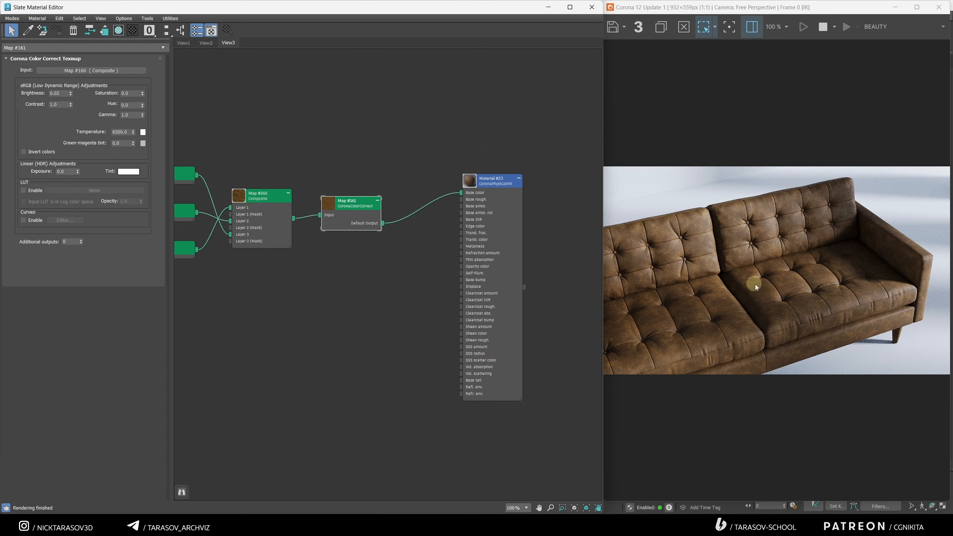
# Step: Set the Corona material's base roughness to 0.5 and check the leather's reflections in the render
pyautogui.scroll(2, 768, 290)
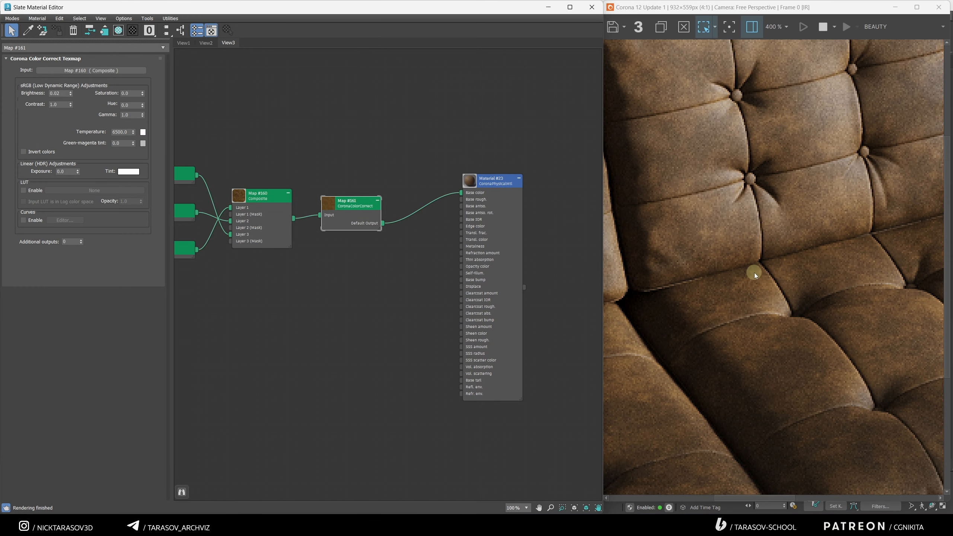
pyautogui.click(496, 182)
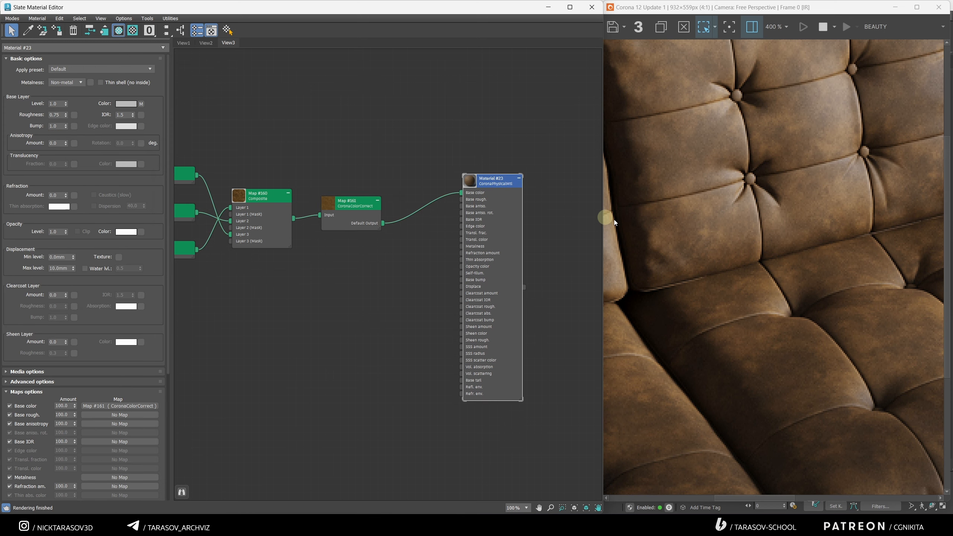
pyautogui.scroll(-1, 669, 235)
pyautogui.doubleClick(59, 114)
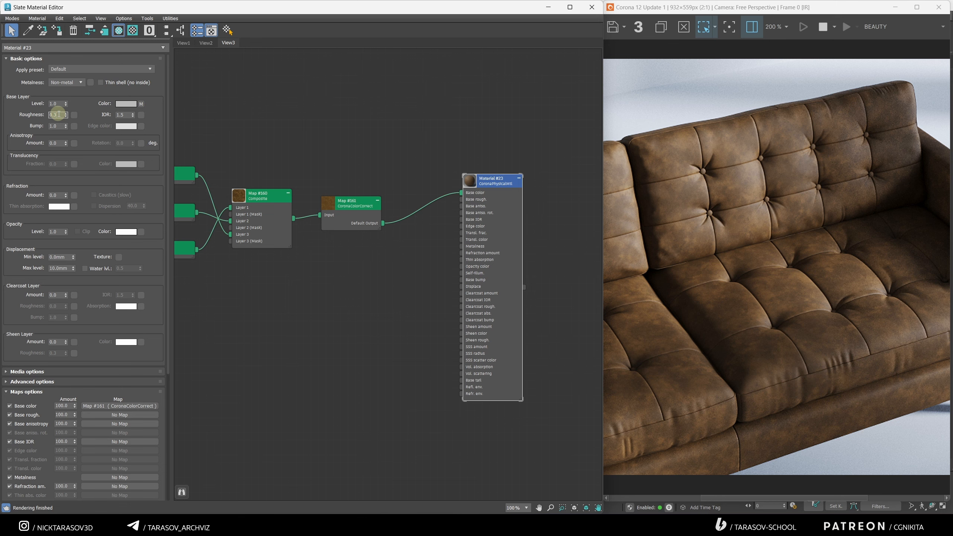
pyautogui.write('5')
pyautogui.press('Return')
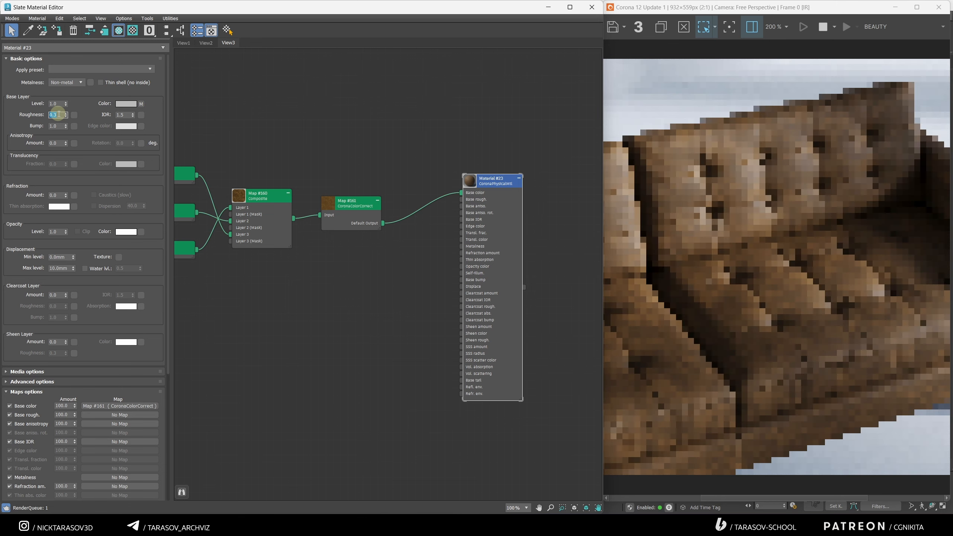
pyautogui.scroll(1, 699, 170)
pyautogui.scroll(-1, 728, 227)
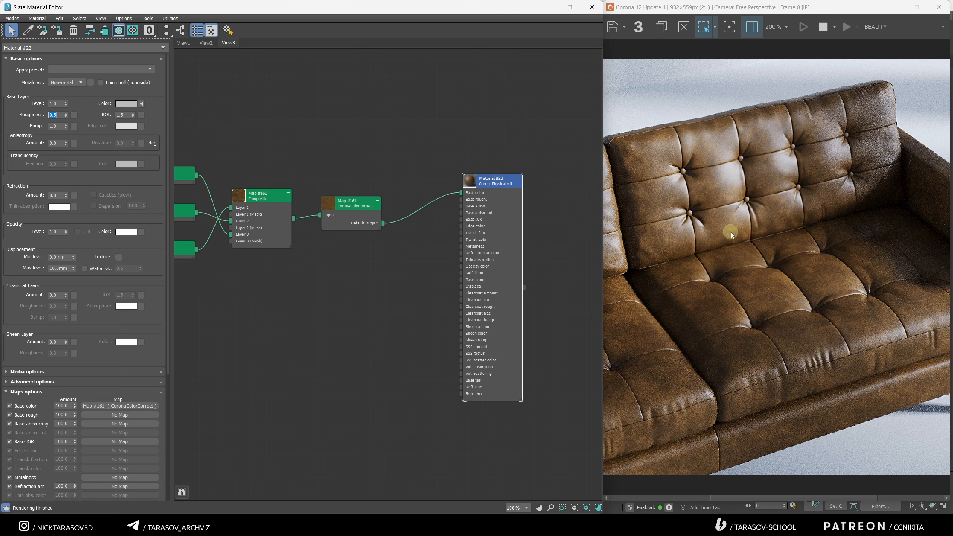
pyautogui.scroll(-1, 730, 229)
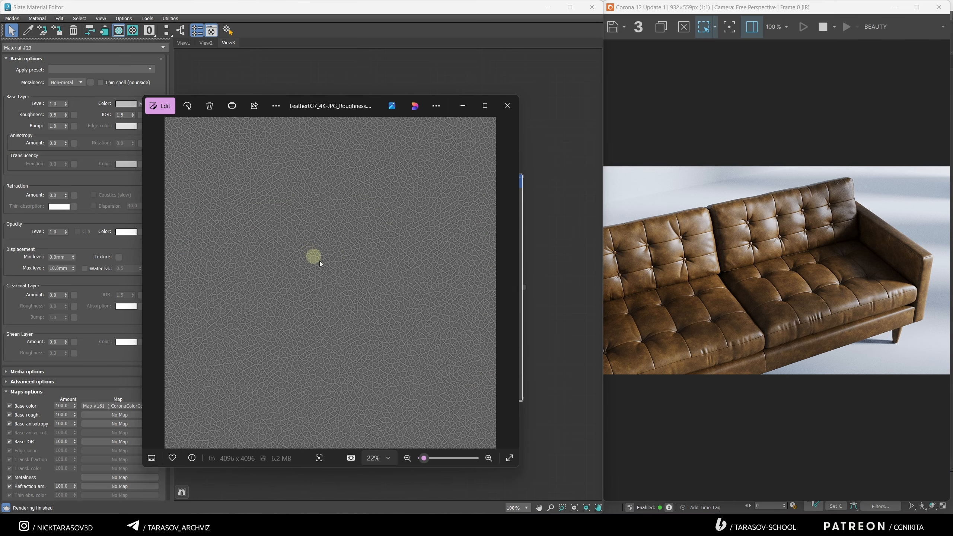
# Step: Examine the leather grain in the Leather037_4K-JPG_Roughness image and close the image viewer
pyautogui.scroll(4, 347, 278)
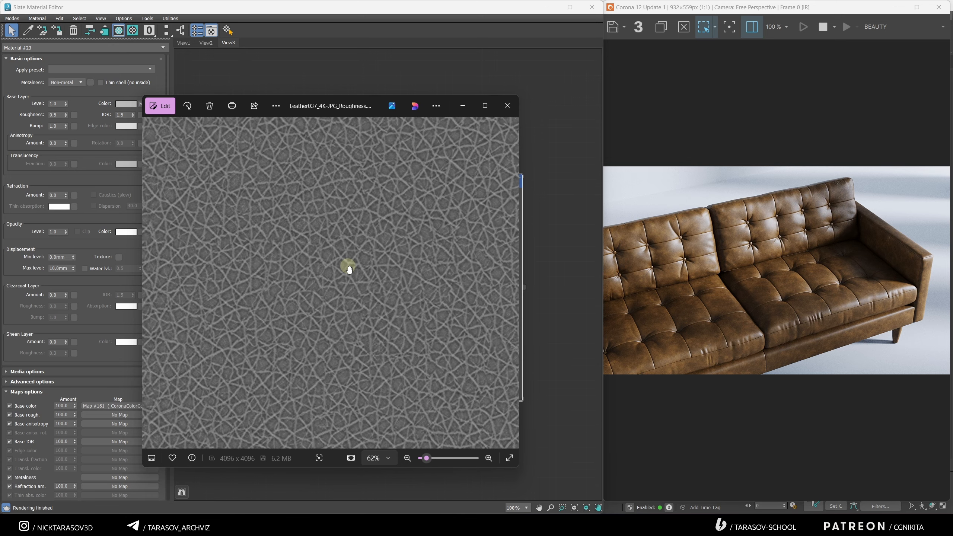
pyautogui.scroll(-1, 374, 262)
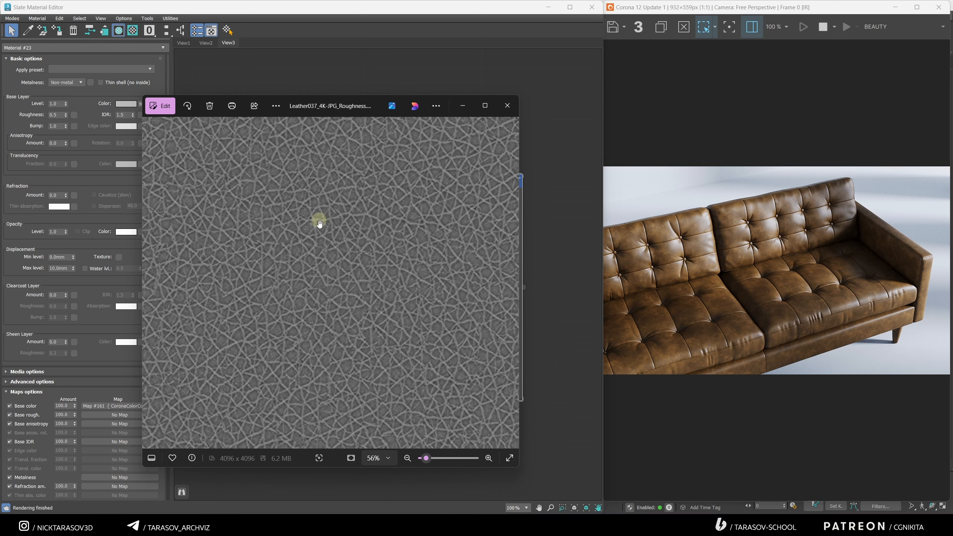
pyautogui.hotkey('alt', 'F4')
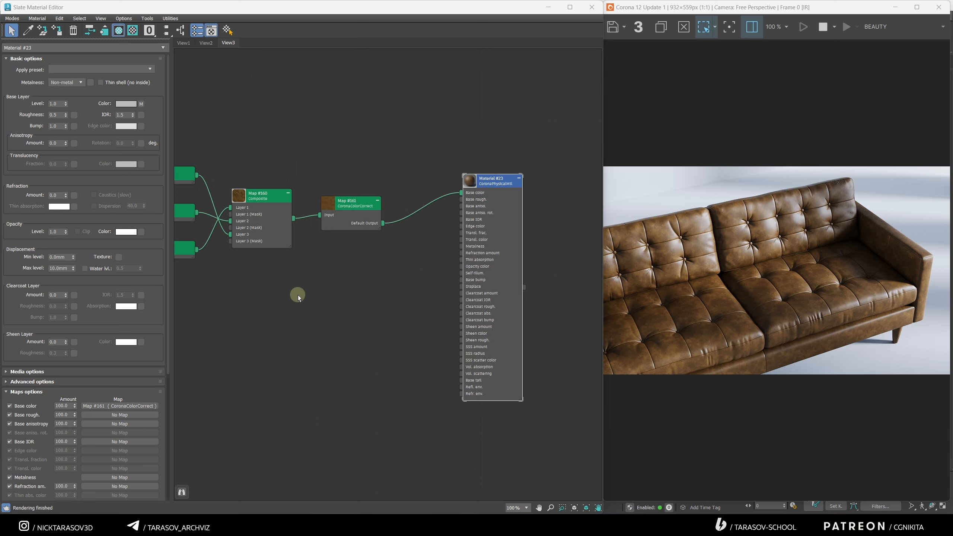
# Step: Place the Leather037_4K-JPG_Roughness bitmap below the CoronaColorCorrect node and connect it to the material's Base roughness
pyautogui.click(319, 299)
pyautogui.scroll(2, 319, 297)
pyautogui.moveTo(334, 304); pyautogui.dragTo(519, 174)
pyautogui.scroll(2, 705, 244)
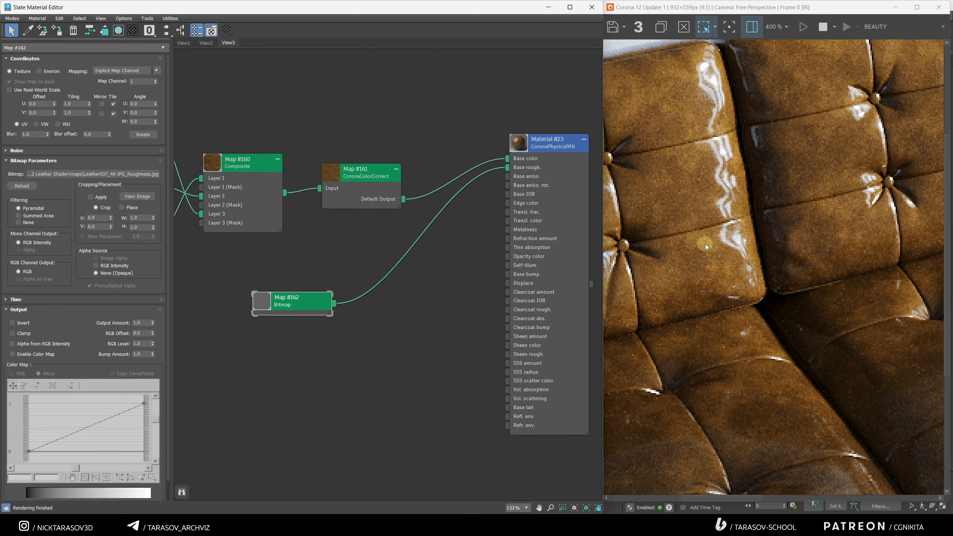
# Step: Examine the roughness texture's effect on the sofa leather's reflections and cracks at several zoom levels in the render
pyautogui.scroll(-2, 700, 250)
pyautogui.scroll(2, 829, 211)
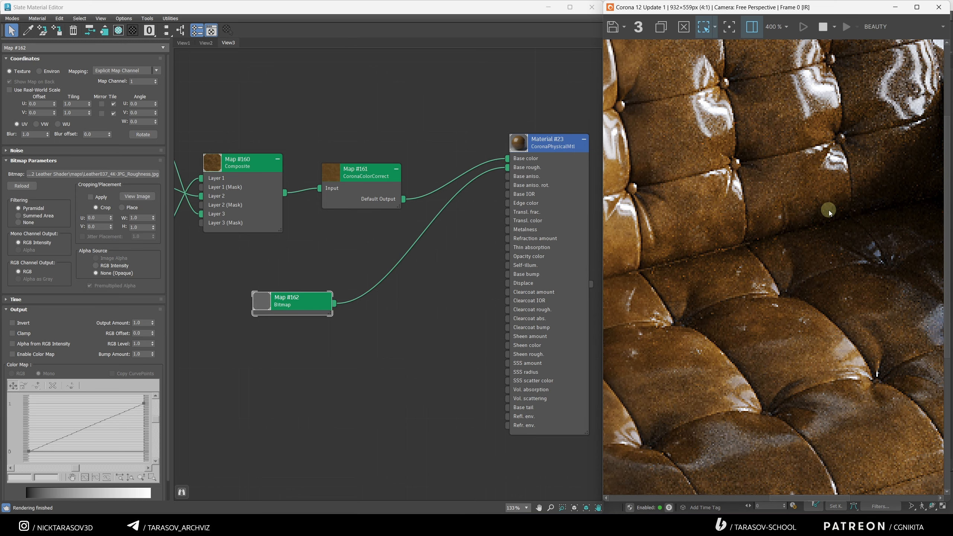
pyautogui.moveTo(829, 211); pyautogui.dragTo(763, 296, button='middle')
pyautogui.moveTo(807, 376); pyautogui.dragTo(698, 342, button='middle')
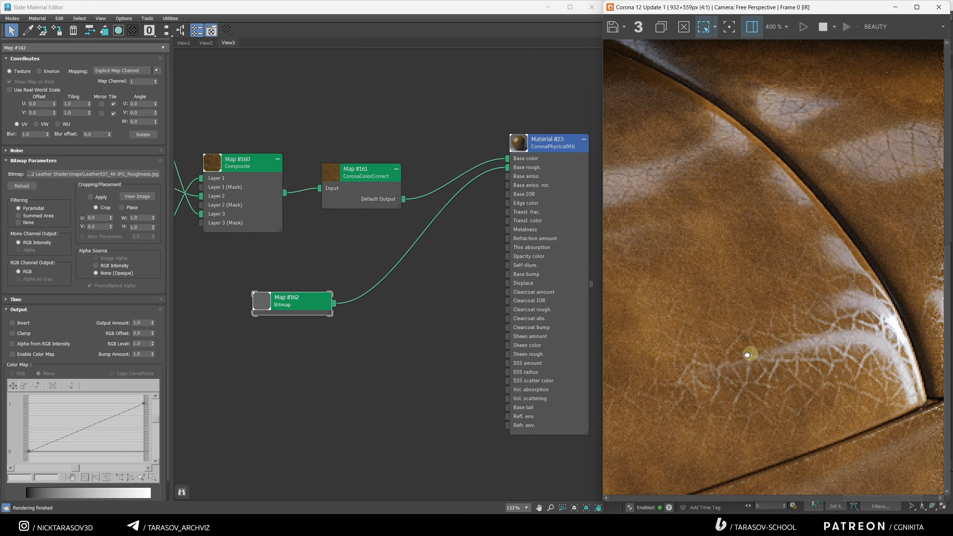
pyautogui.scroll(-1, 863, 330)
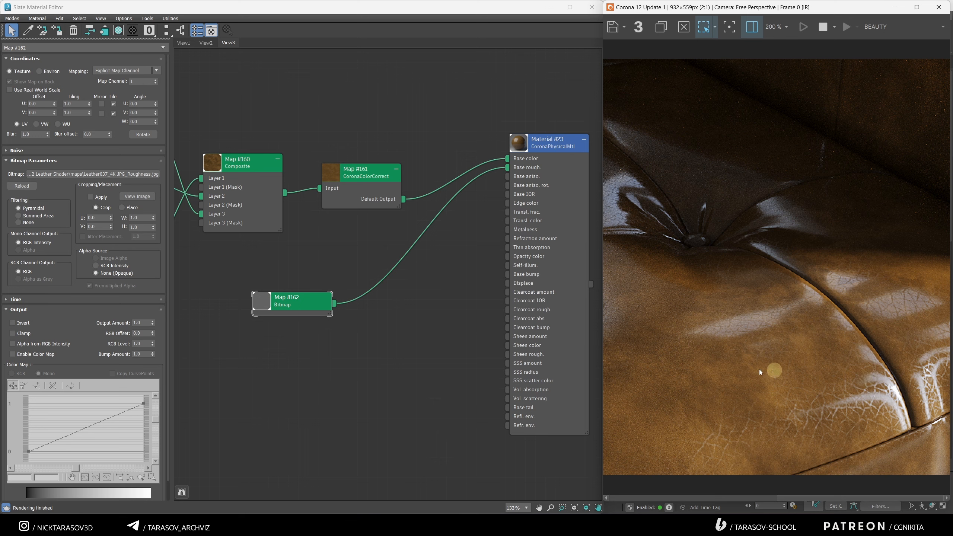
pyautogui.scroll(1, 809, 380)
pyautogui.scroll(-2, 809, 380)
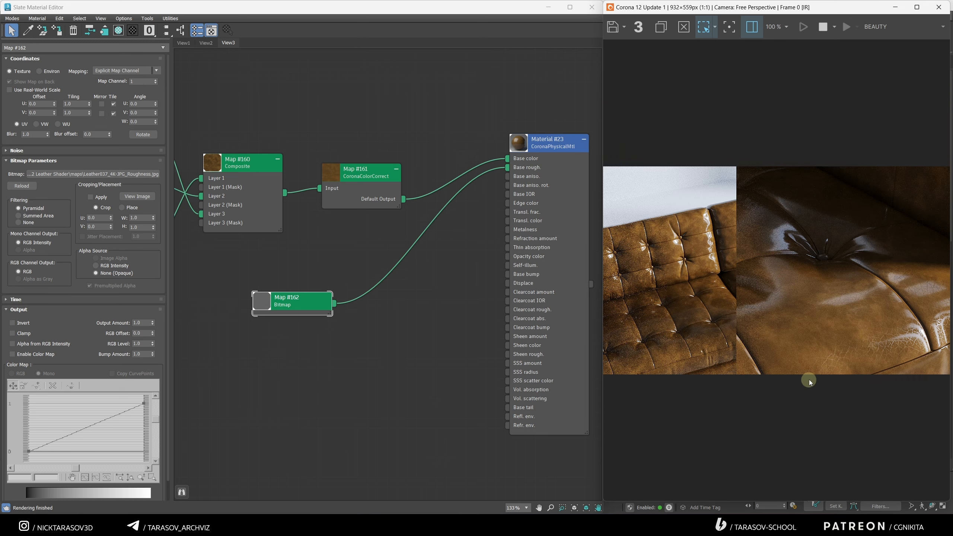
pyautogui.scroll(1, 885, 343)
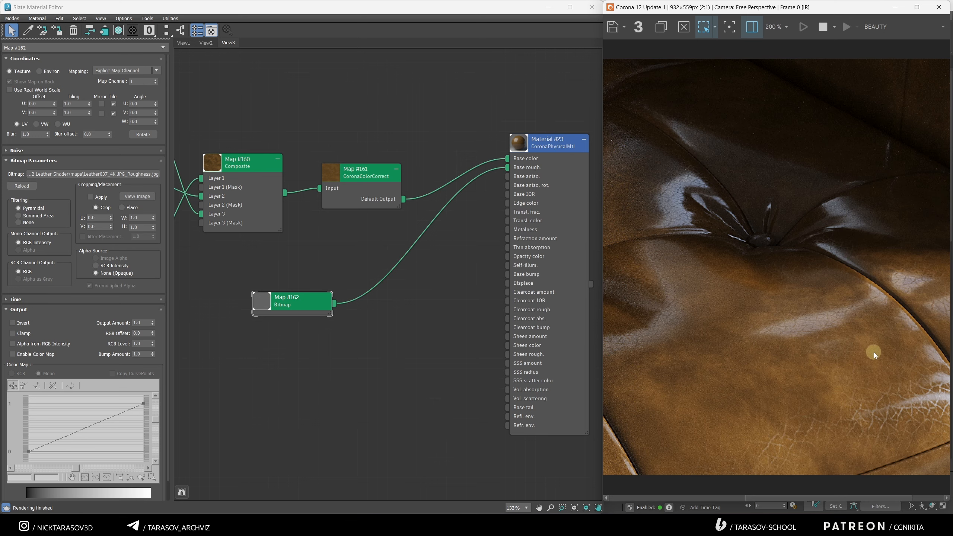
pyautogui.moveTo(873, 353); pyautogui.dragTo(825, 352, button='middle')
pyautogui.moveTo(669, 361); pyautogui.dragTo(840, 371, button='middle')
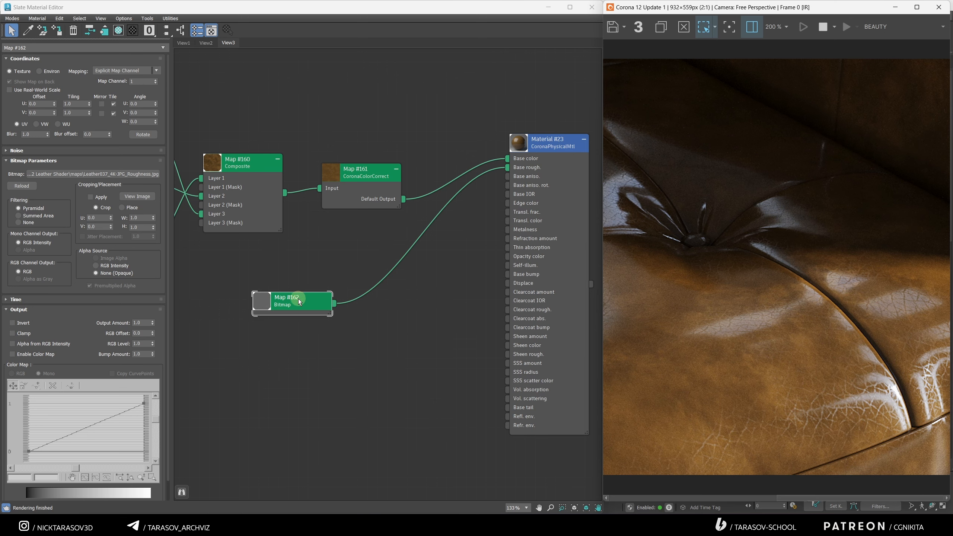
# Step: Insert a Color Correction map between the Leather037 roughness bitmap and the material's Base roughness, and space the nodes apart
pyautogui.moveTo(298, 299); pyautogui.dragTo(288, 310)
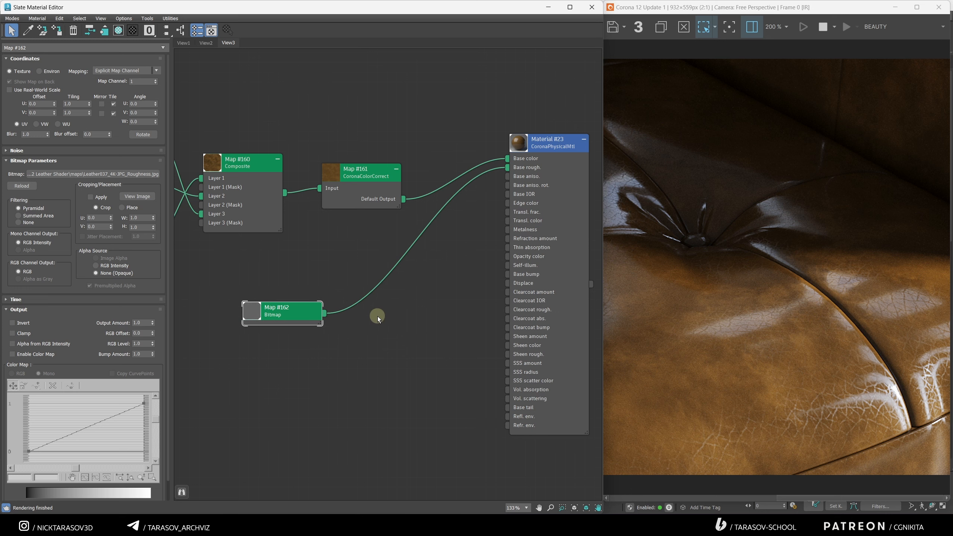
pyautogui.rightClick(376, 325)
pyautogui.moveTo(409, 341)
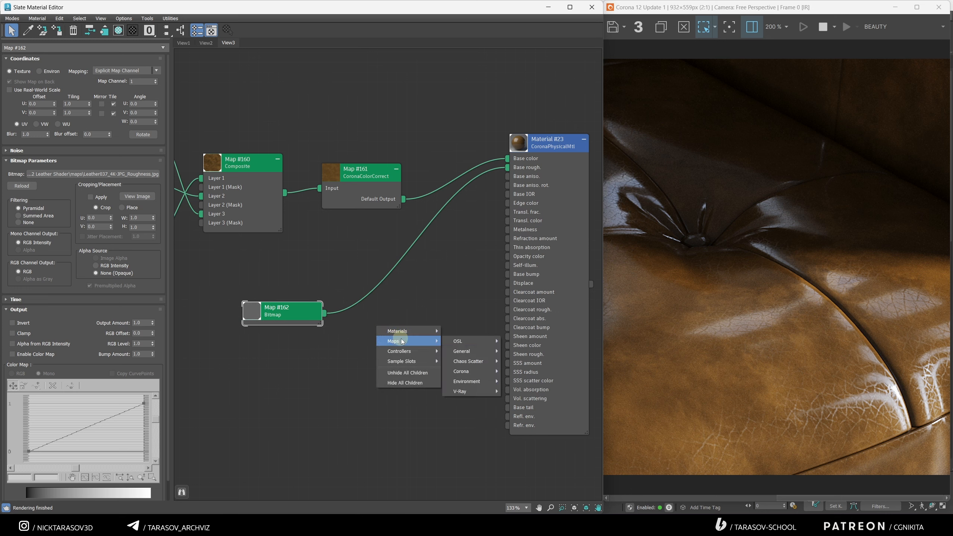
pyautogui.moveTo(476, 351)
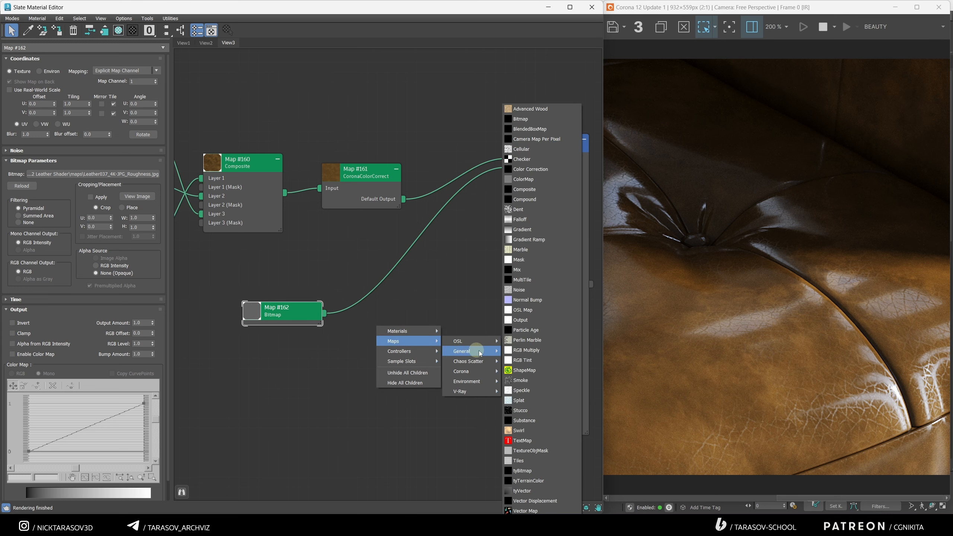
pyautogui.click(526, 172)
pyautogui.moveTo(391, 310); pyautogui.dragTo(383, 286)
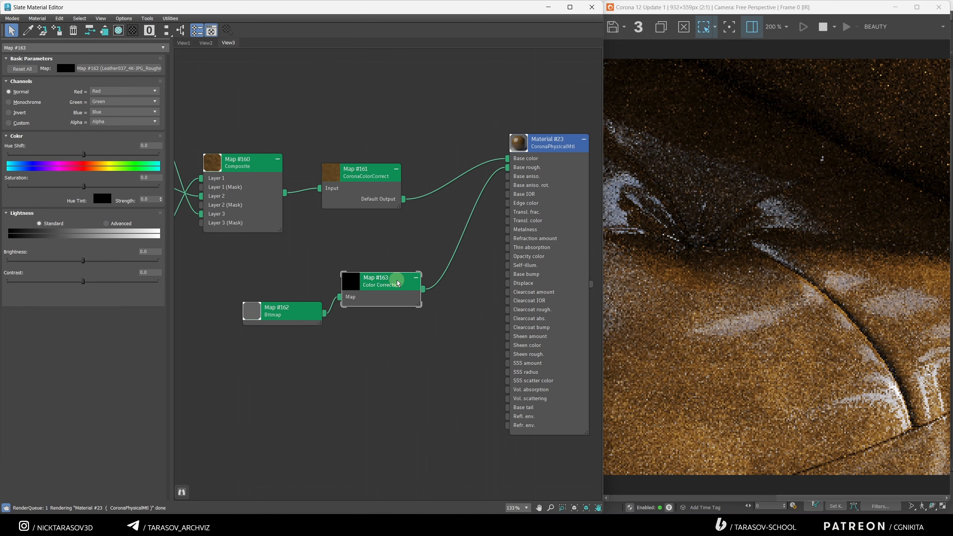
pyautogui.moveTo(394, 285)
pyautogui.mouseDown()
pyautogui.moveTo(431, 308)
pyautogui.moveTo(394, 284)
pyautogui.mouseUp()
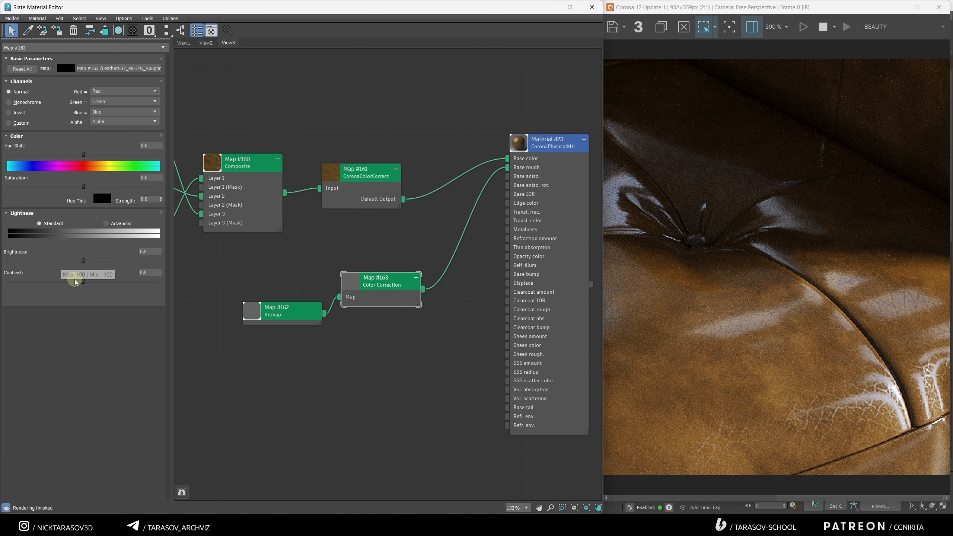
pyautogui.moveTo(275, 311); pyautogui.dragTo(244, 300)
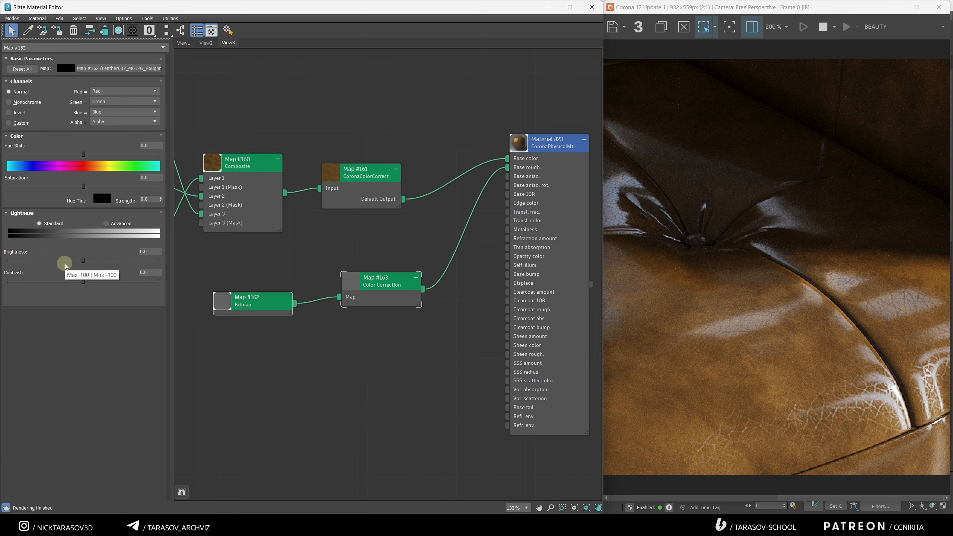
pyautogui.moveTo(237, 303); pyautogui.dragTo(269, 311, button='middle')
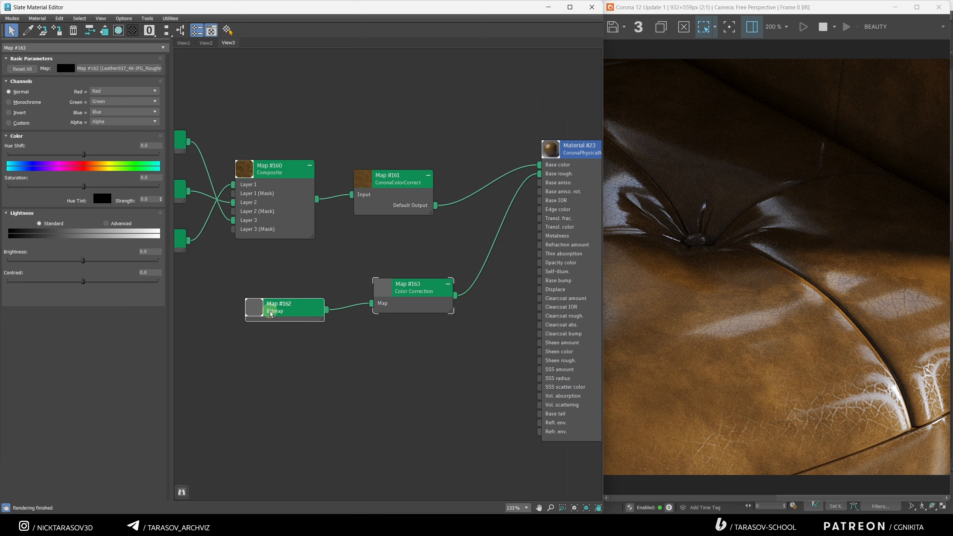
# Step: Try a brightness of 44.691 and a contrast of 35.309 in the roughness Color Correction map
pyautogui.click(821, 378)
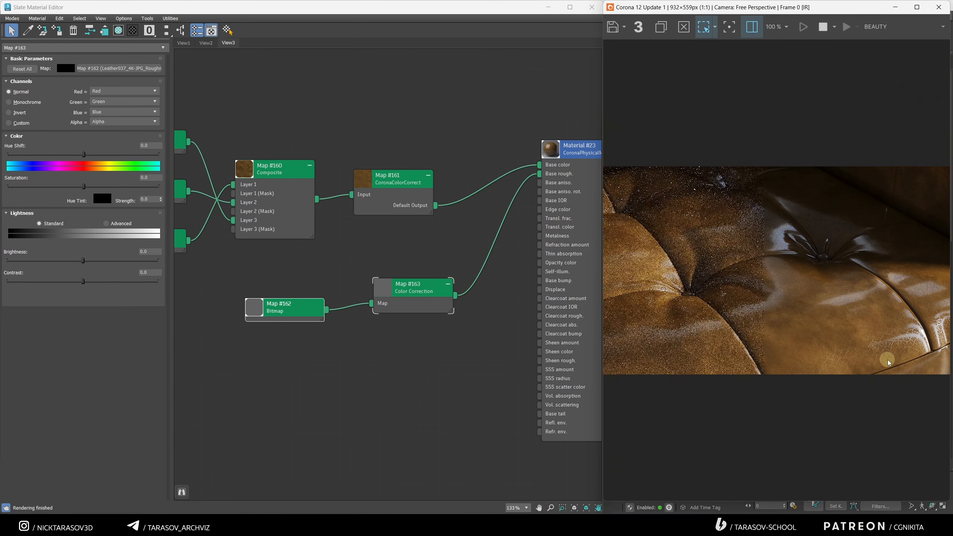
pyautogui.moveTo(83, 260)
pyautogui.mouseDown()
pyautogui.moveTo(59, 263)
pyautogui.moveTo(98, 261)
pyautogui.mouseUp()
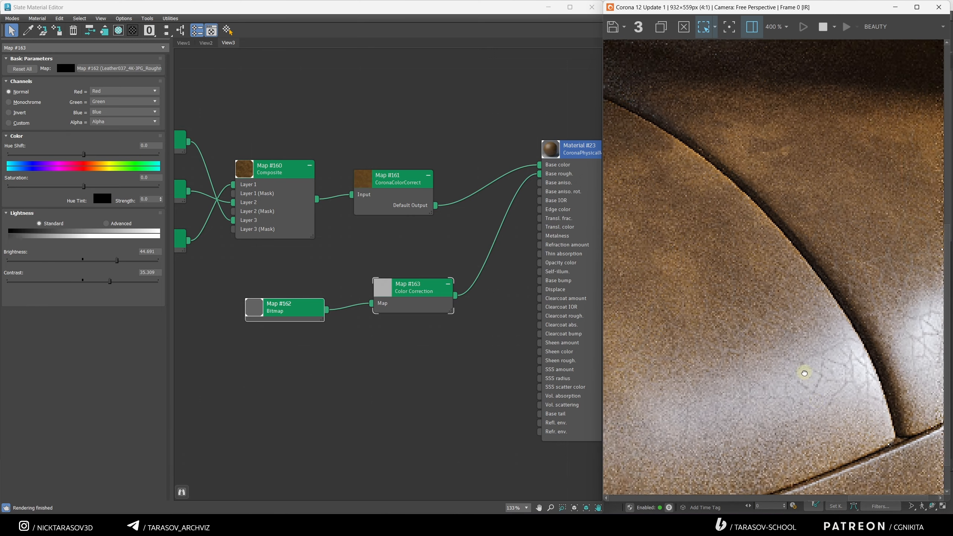
pyautogui.moveTo(839, 348); pyautogui.dragTo(810, 337)
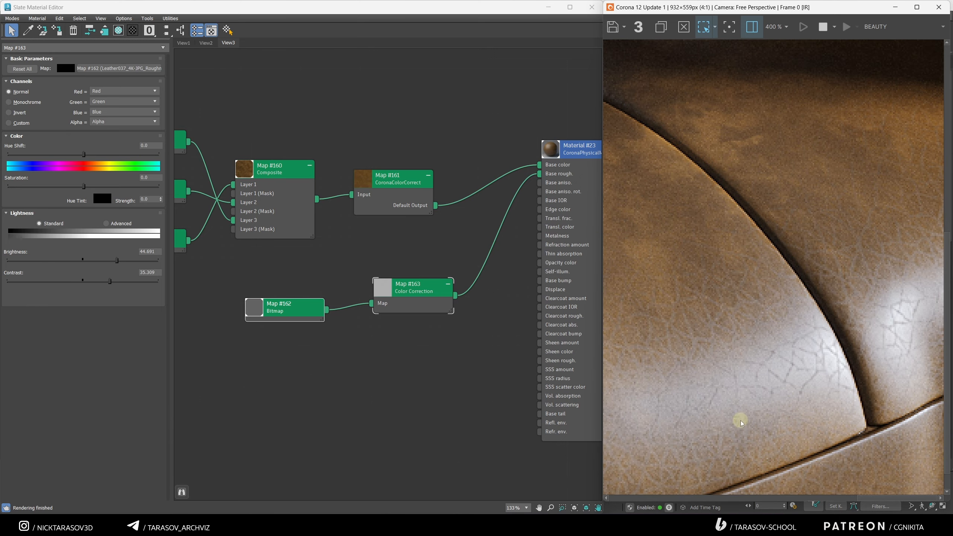
# Step: Set the roughness bitmap's blur to 0.01 and its U and V tiling to 3
pyautogui.doubleClick(292, 307)
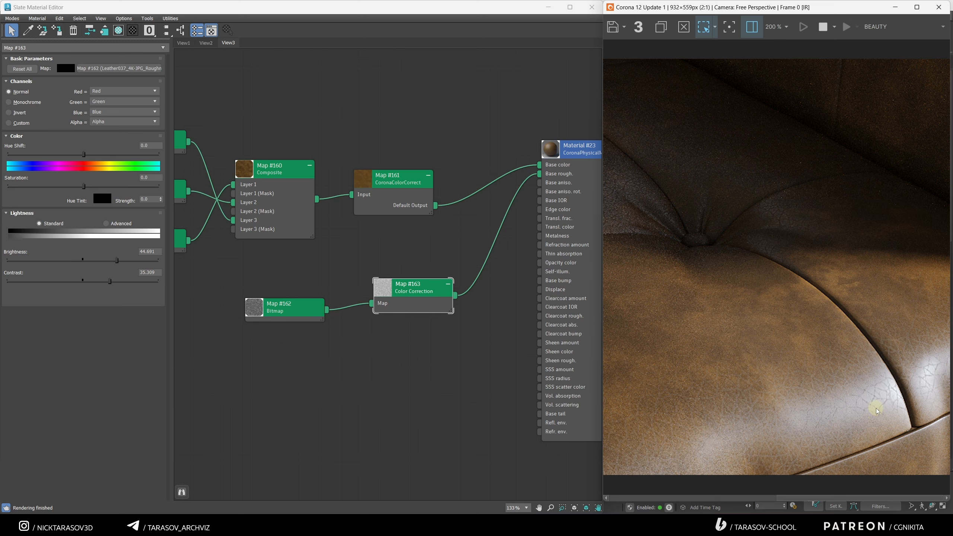
pyautogui.doubleClick(300, 316)
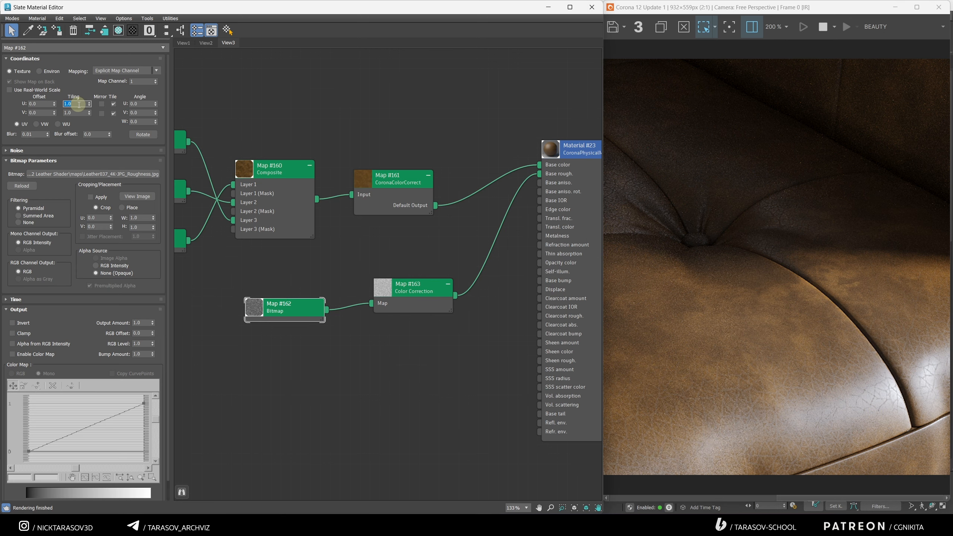
pyautogui.click(75, 112)
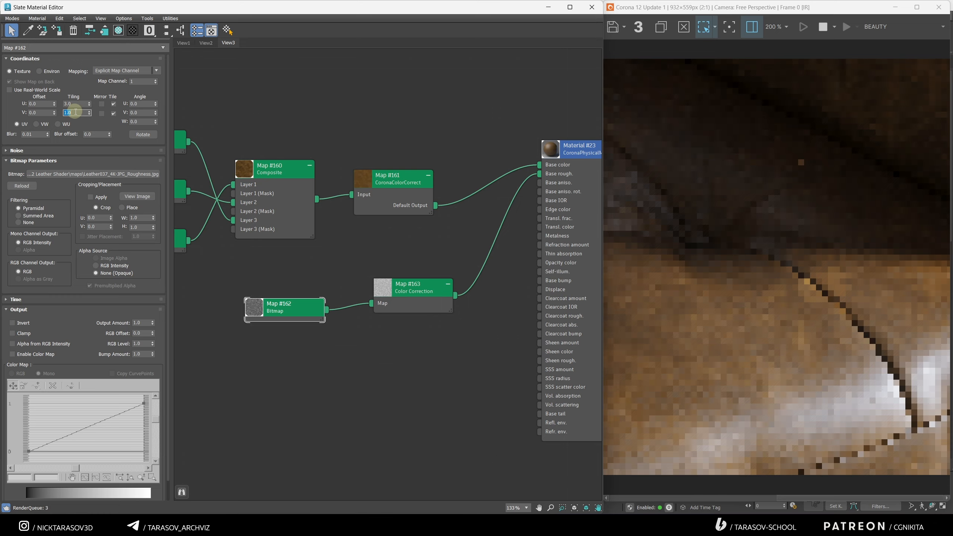
pyautogui.write('3')
pyautogui.press('Return')
pyautogui.scroll(1, 756, 407)
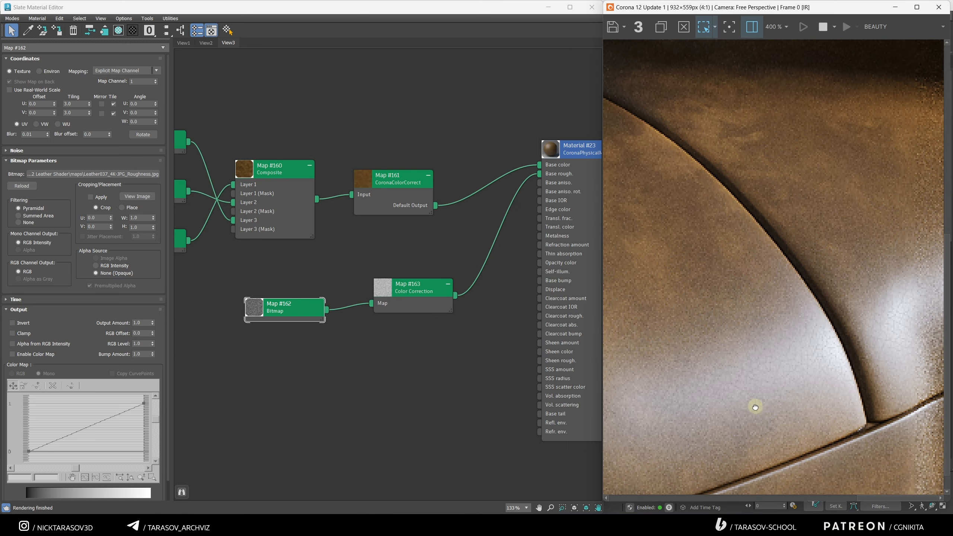
# Step: Switch the Color Correction map's lightness to Advanced and open its preview window with the interactive render stopped
pyautogui.doubleClick(401, 295)
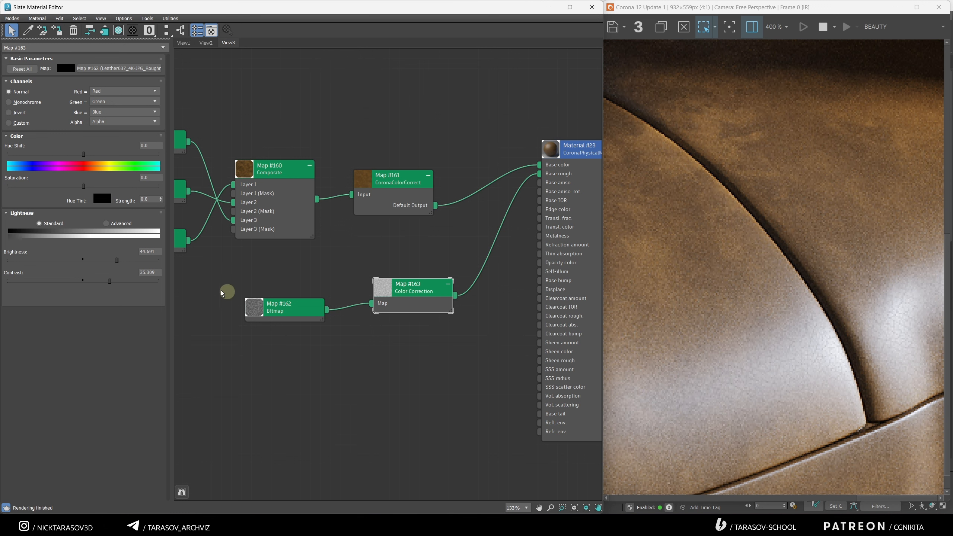
pyautogui.click(107, 224)
pyautogui.click(49, 259)
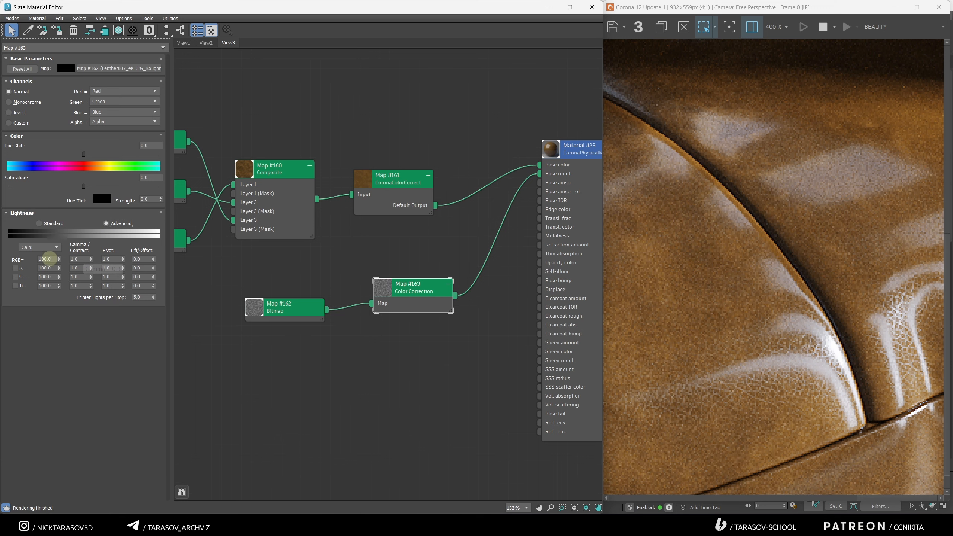
pyautogui.click(386, 288)
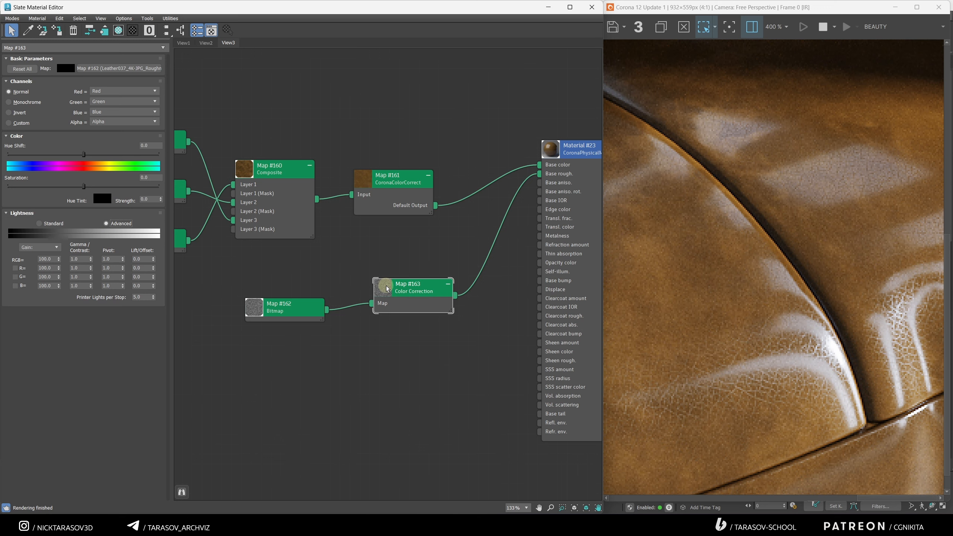
pyautogui.click(823, 28)
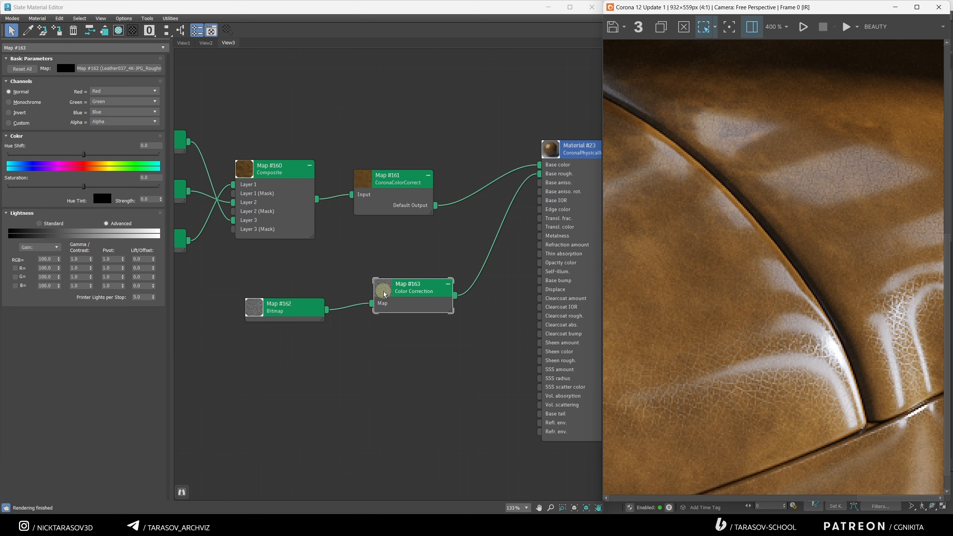
pyautogui.rightClick(386, 289)
pyautogui.click(408, 337)
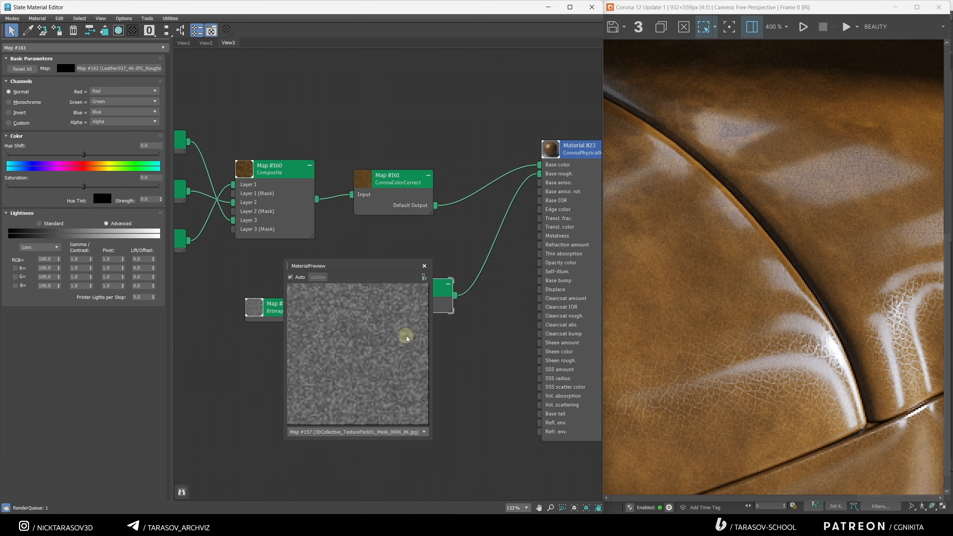
# Step: Set the Color Correction map's RGB gain to 600 and its gamma/contrast to 0.3, checking the result in the preview
pyautogui.moveTo(91, 260); pyautogui.dragTo(88, 282)
pyautogui.click(39, 259)
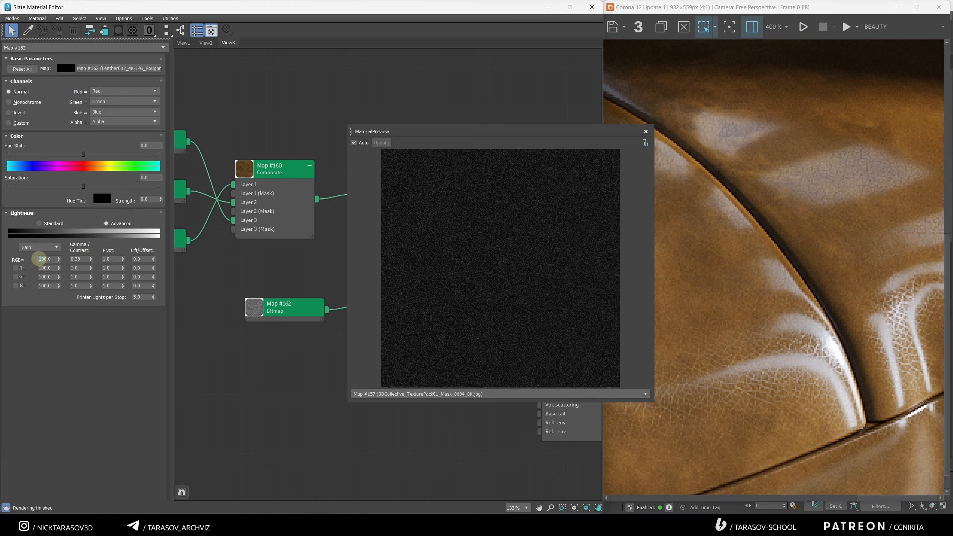
pyautogui.press('Return')
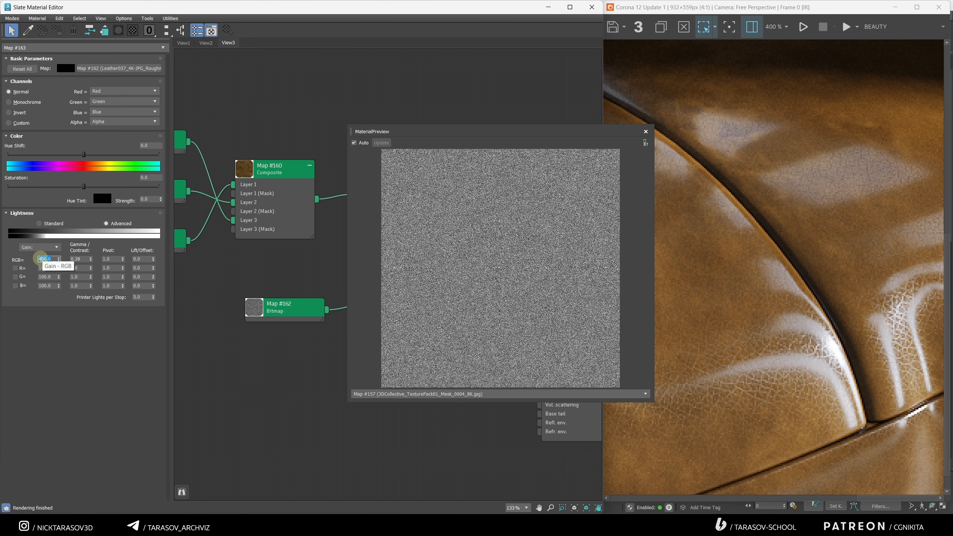
pyautogui.click(81, 259)
pyautogui.press('BackSpace')
pyautogui.press('Return')
pyautogui.moveTo(42, 259); pyautogui.dragTo(39, 260)
pyautogui.write('6')
pyautogui.press('Return')
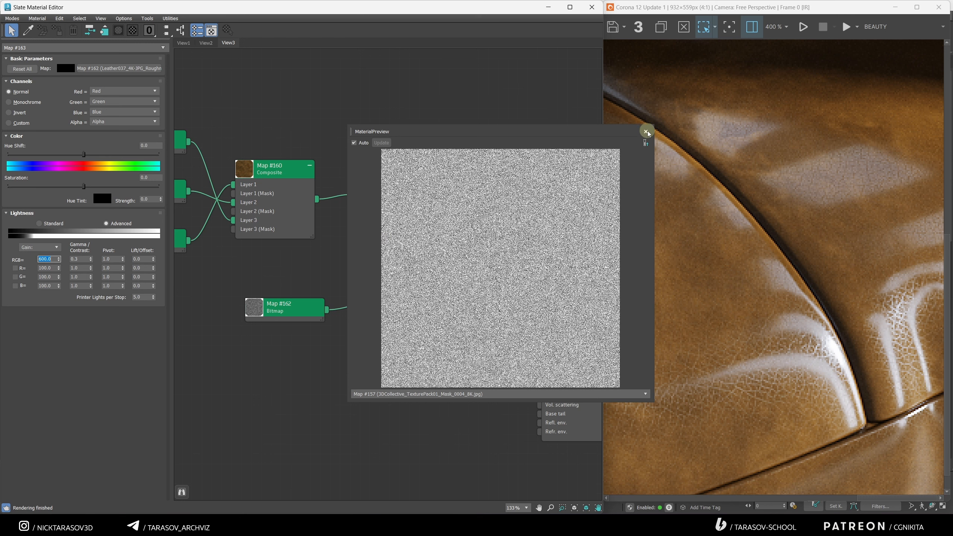
pyautogui.click(646, 132)
# Step: Restart the interactive render and set the Color Correction map's RGB gamma/contrast to 0.56
pyautogui.click(805, 27)
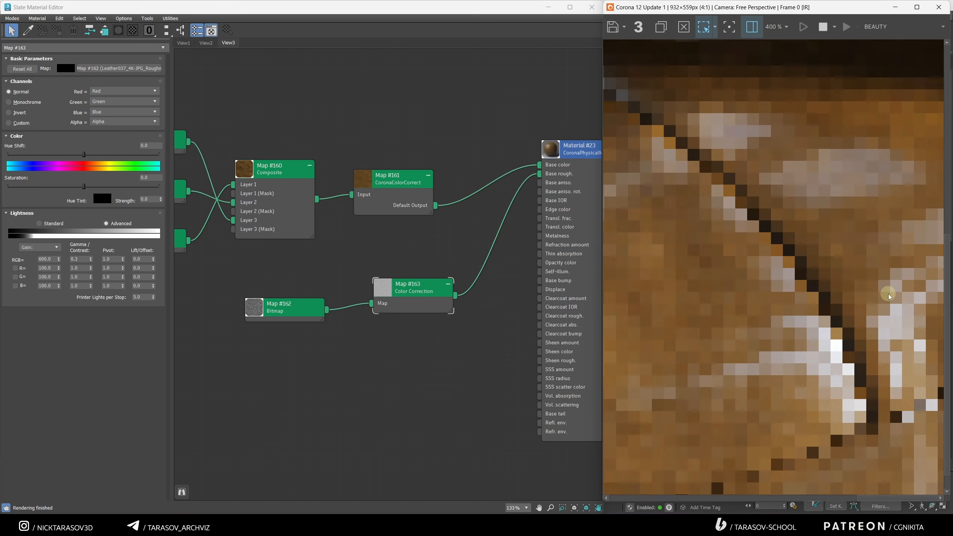
pyautogui.moveTo(805, 344); pyautogui.dragTo(792, 344)
pyautogui.moveTo(42, 260); pyautogui.dragTo(40, 259)
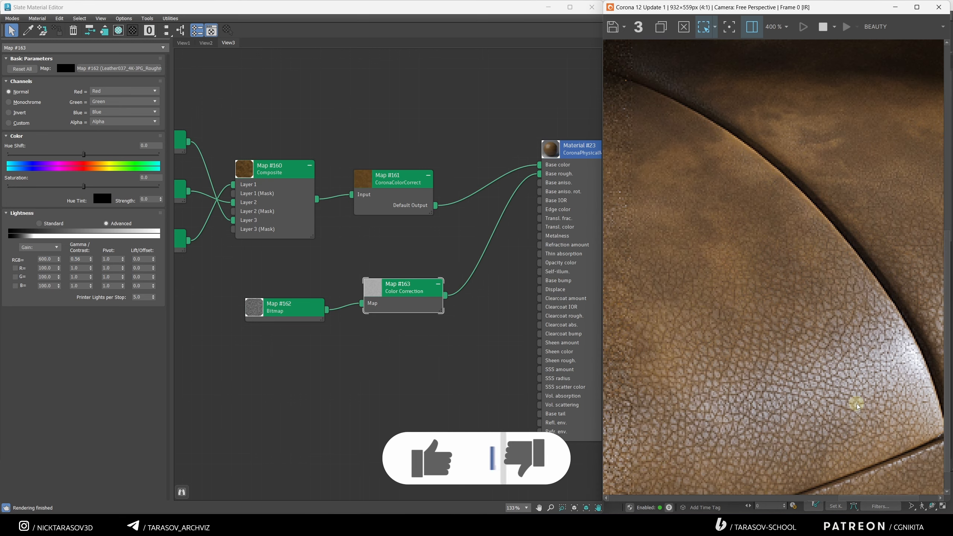
pyautogui.moveTo(857, 404); pyautogui.dragTo(813, 392)
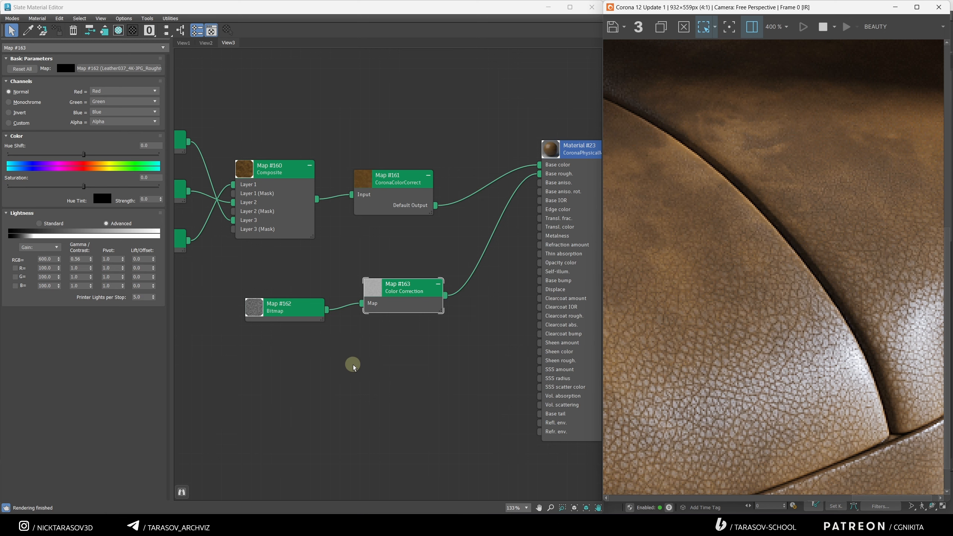
# Step: Add a Mix map beside the roughness nodes and assign the Color Correction map to its Color 1 as an instance
pyautogui.rightClick(341, 367)
pyautogui.moveTo(402, 385)
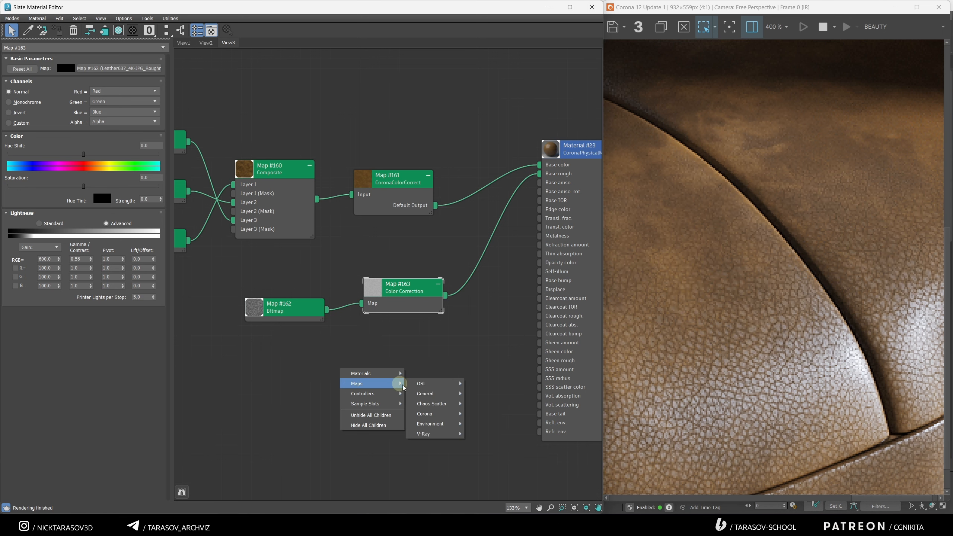
pyautogui.click(474, 297)
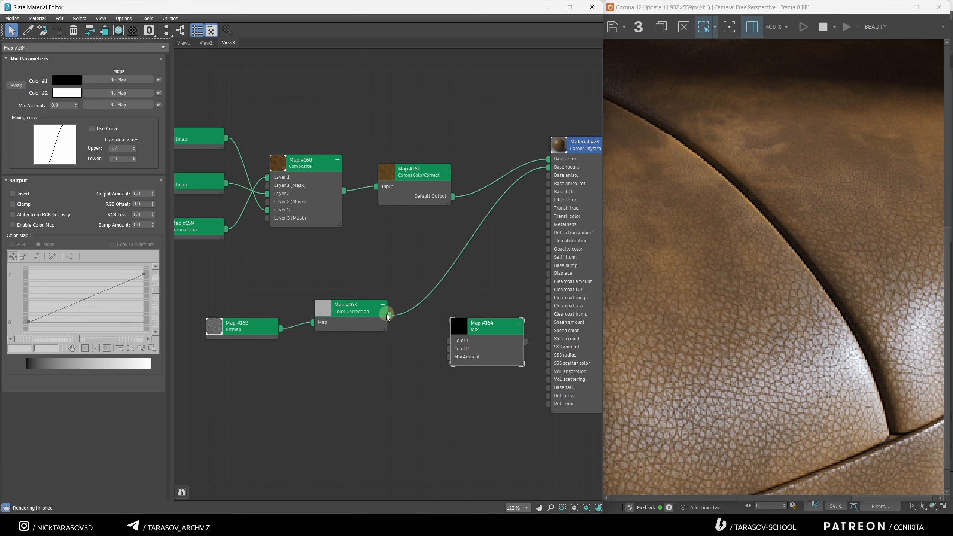
pyautogui.moveTo(394, 311); pyautogui.dragTo(112, 79)
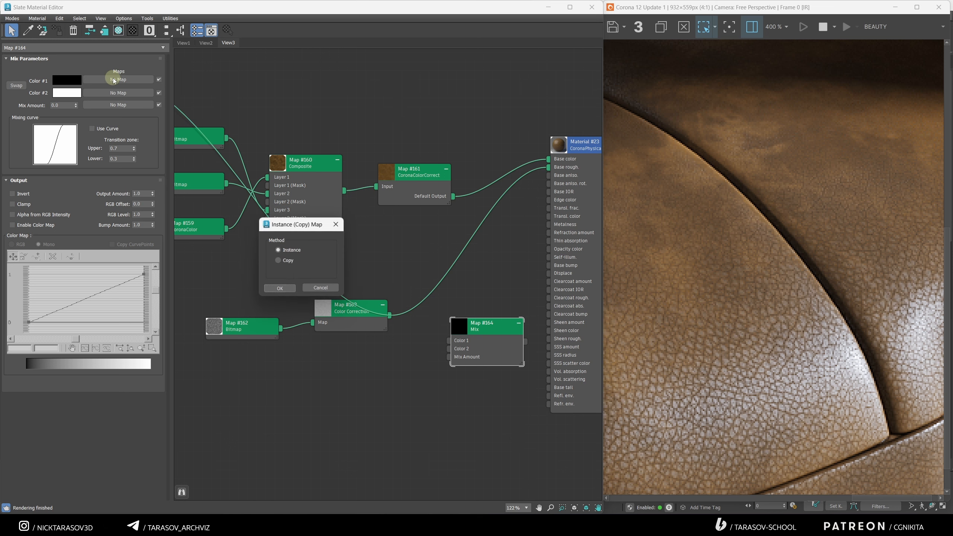
pyautogui.click(282, 288)
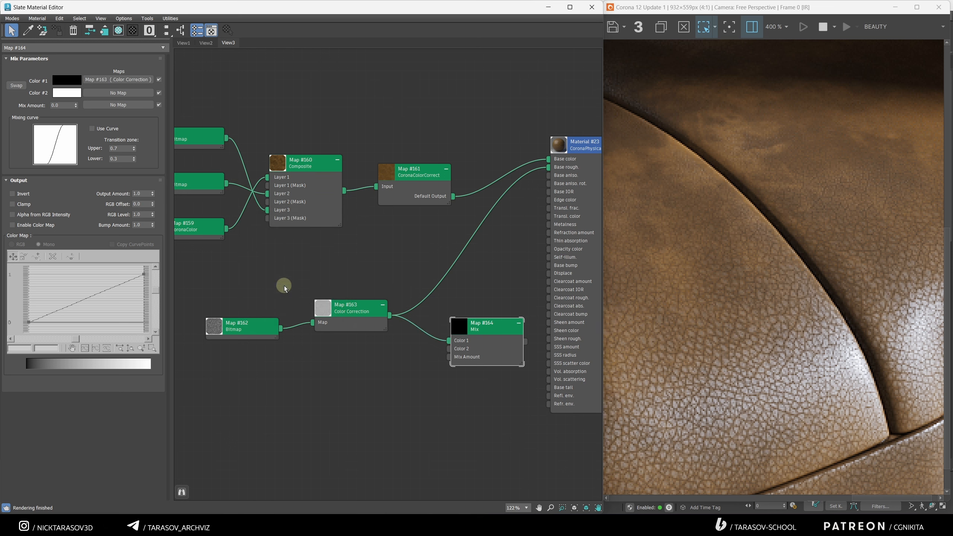
# Step: Connect the Mix map to the material's base roughness and set its Mix Amount to 7
pyautogui.click(61, 90)
pyautogui.moveTo(525, 342); pyautogui.dragTo(549, 174)
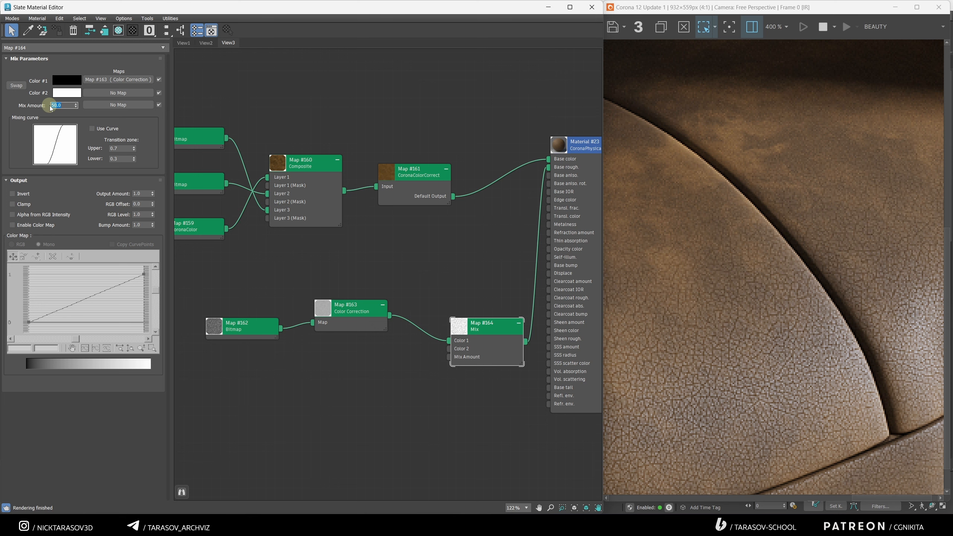
pyautogui.press('Return')
pyautogui.scroll(-1, 851, 394)
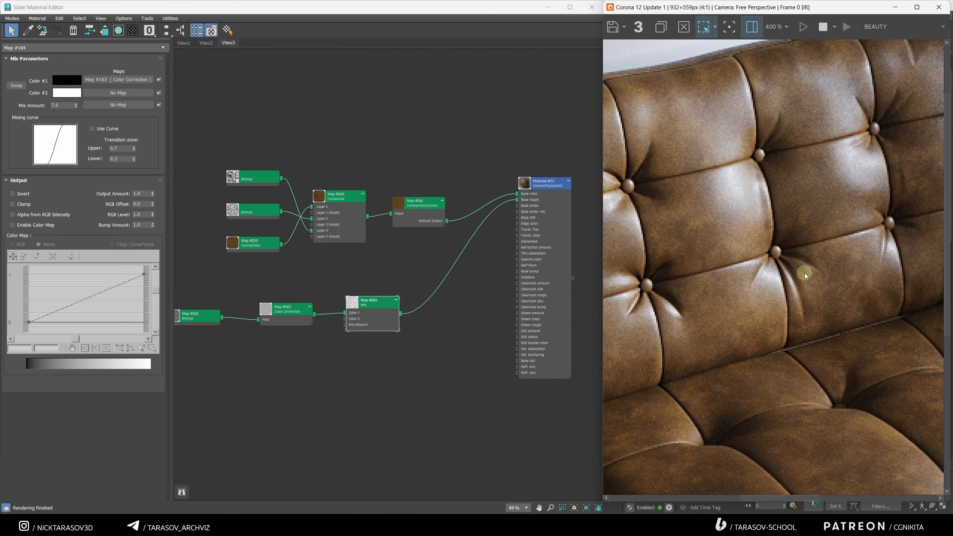
pyautogui.scroll(-1, 805, 275)
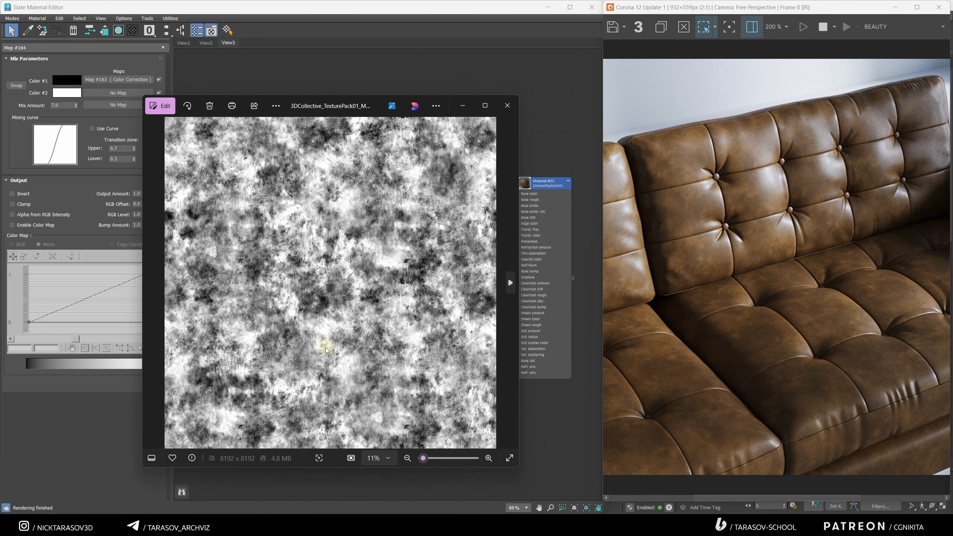
# Step: Close the image viewer and add the 3DCollective_TexturePack01_Mask_0004_8K.jpg bitmap below the roughness nodes
pyautogui.click(508, 105)
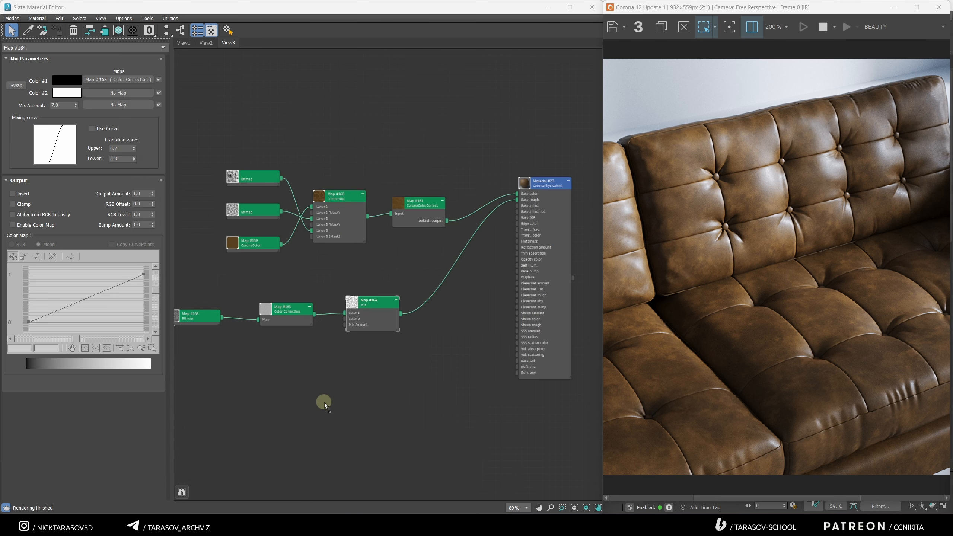
pyautogui.moveTo(325, 402); pyautogui.dragTo(320, 399)
pyautogui.scroll(1, 317, 374)
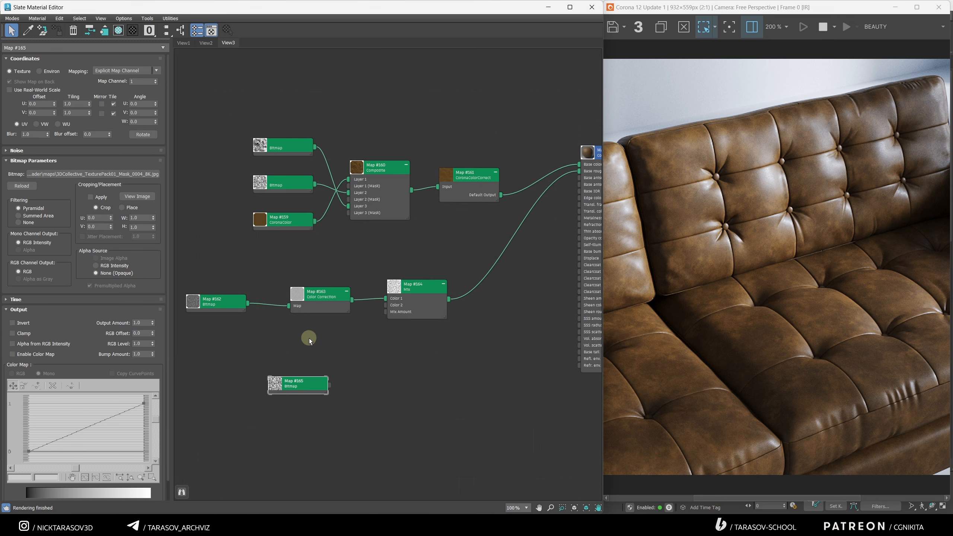
pyautogui.scroll(-1, 435, 352)
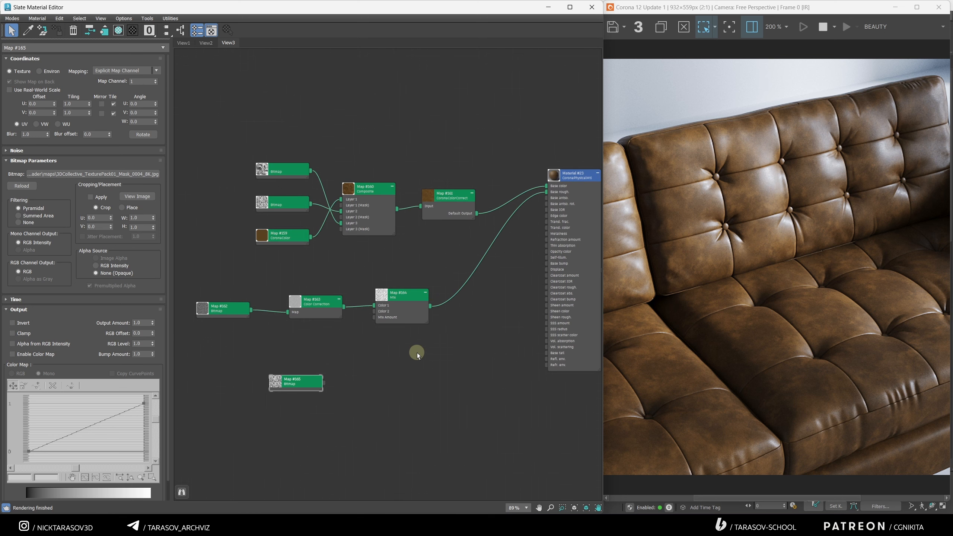
pyautogui.moveTo(207, 307); pyautogui.dragTo(220, 307)
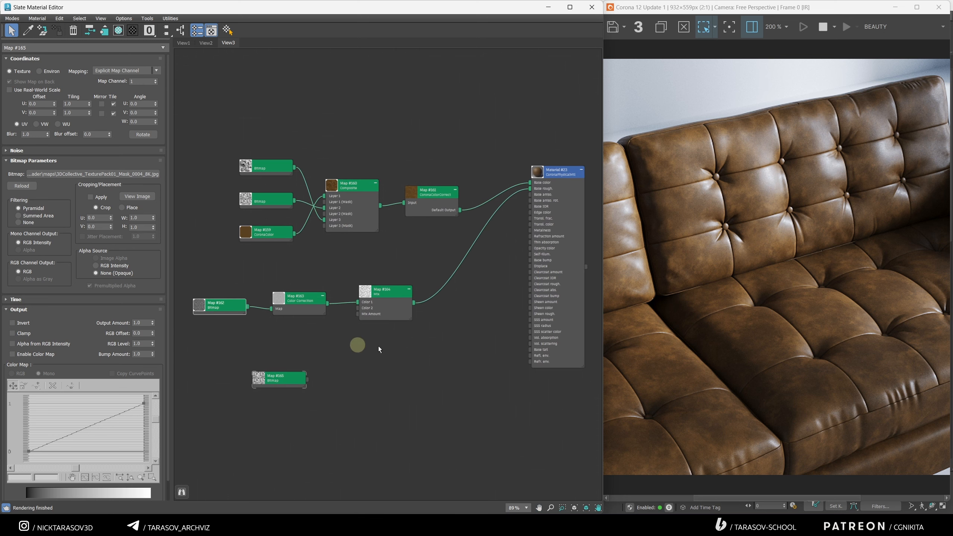
# Step: Add a Composite map beside the new mask bitmap and give it a second layer
pyautogui.rightClick(403, 364)
pyautogui.moveTo(429, 379)
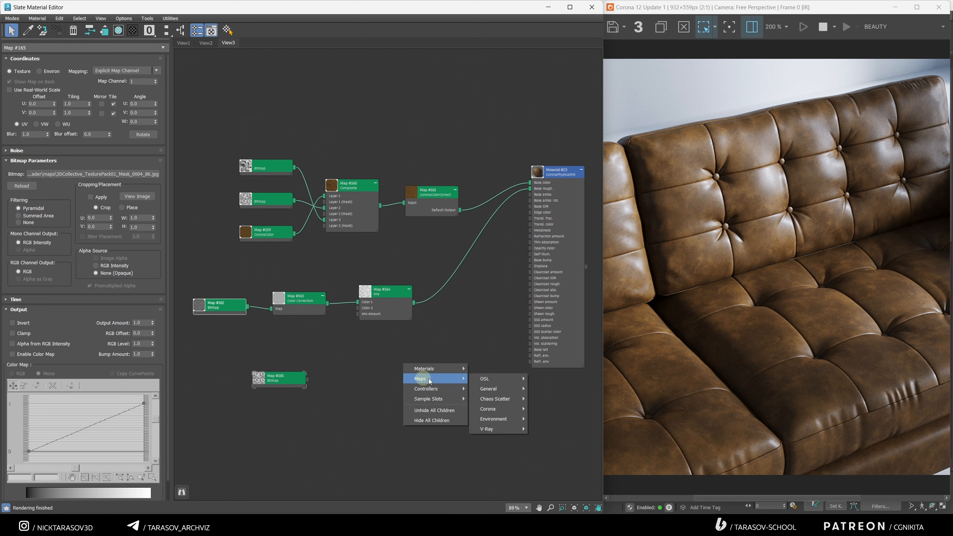
pyautogui.moveTo(498, 387)
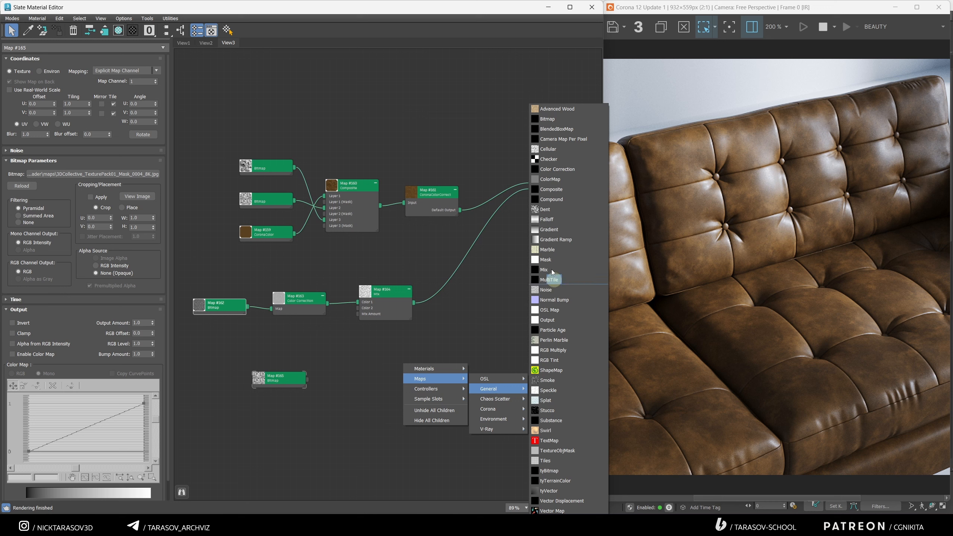
pyautogui.click(560, 188)
pyautogui.moveTo(296, 376); pyautogui.dragTo(317, 376)
pyautogui.scroll(2, 388, 367)
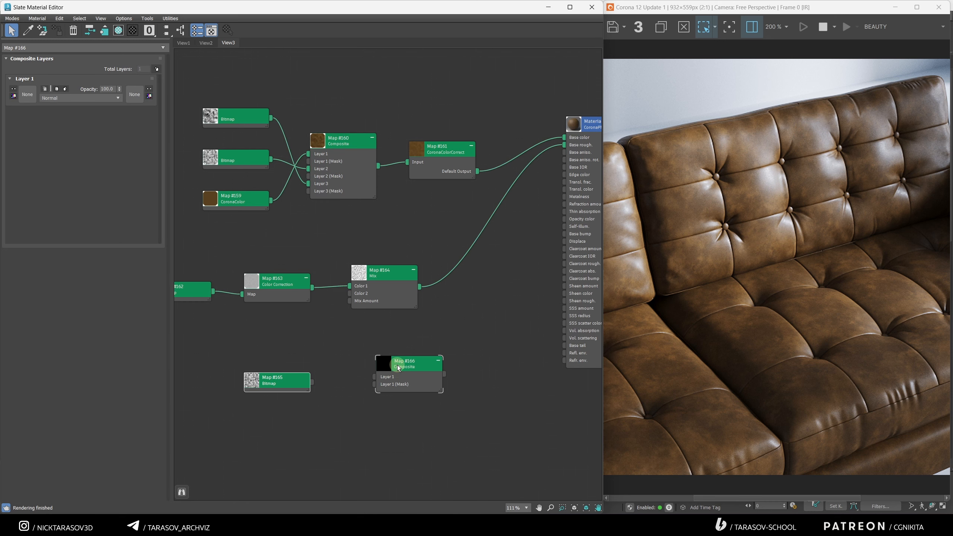
pyautogui.click(412, 366)
pyautogui.click(157, 70)
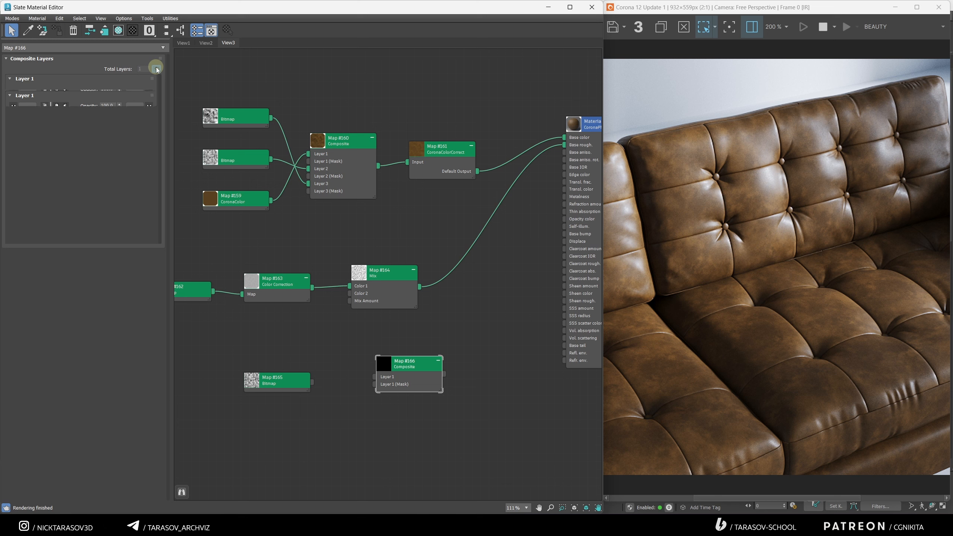
# Step: Assign the Mix map to Layer 1 and the mask bitmap to Layer 2 of the new Composite map, both as instances
pyautogui.scroll(-1, 409, 287)
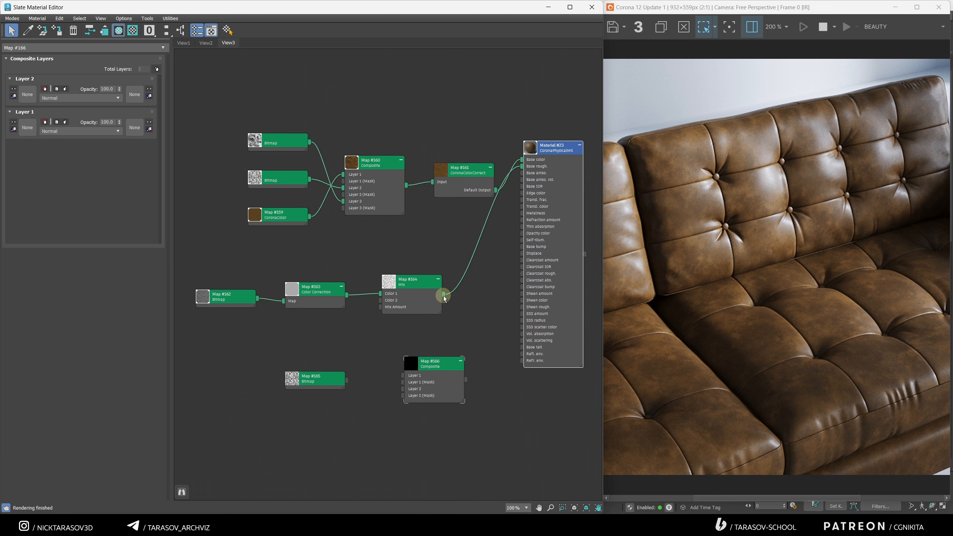
pyautogui.moveTo(443, 295); pyautogui.dragTo(29, 131)
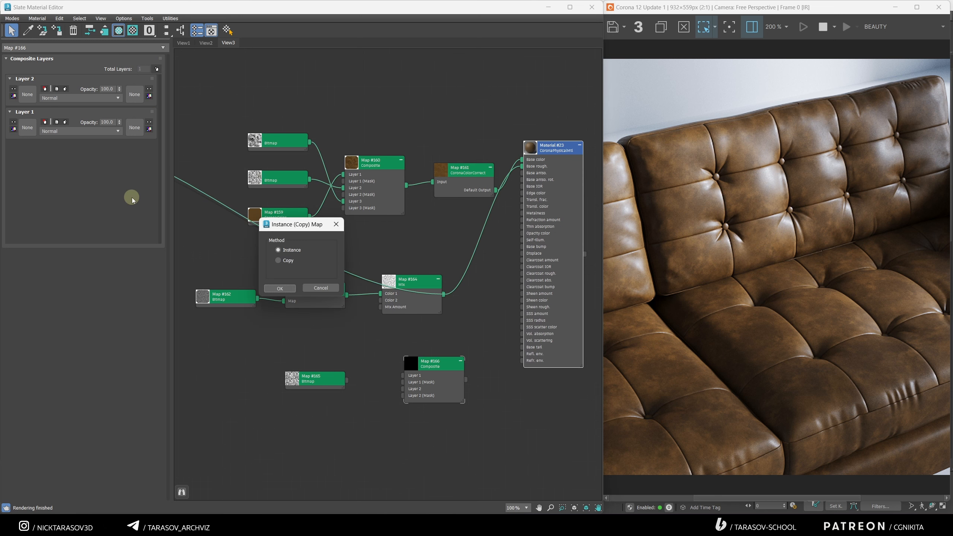
pyautogui.click(271, 287)
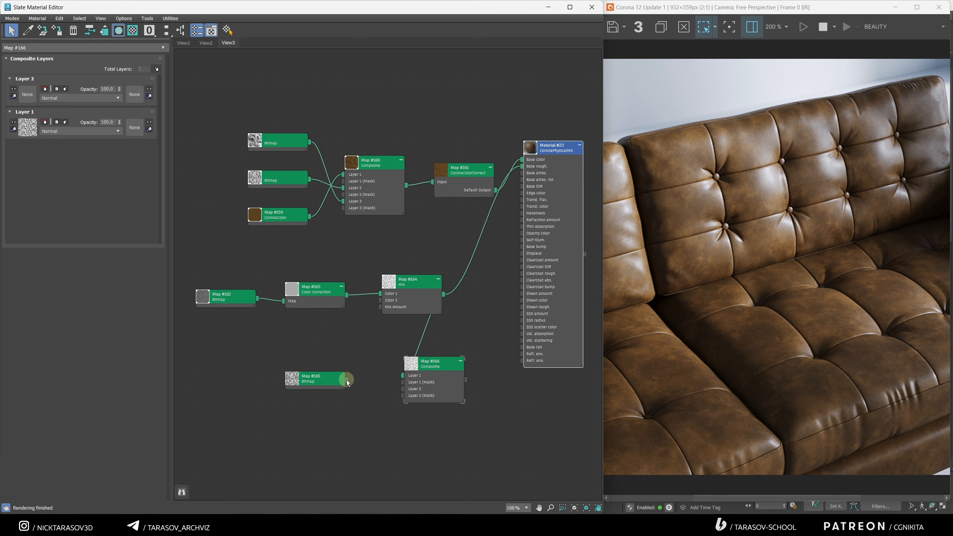
pyautogui.moveTo(352, 377); pyautogui.dragTo(33, 101)
pyautogui.click(278, 293)
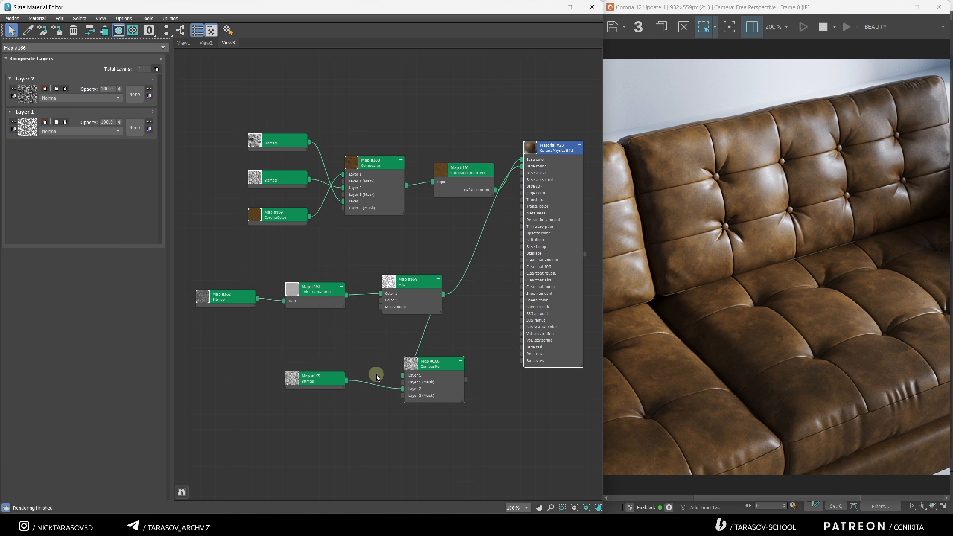
# Step: Open the roughness Composite map's preview window and set the Layer 2 blending mode to Average
pyautogui.scroll(2, 377, 375)
pyautogui.rightClick(432, 338)
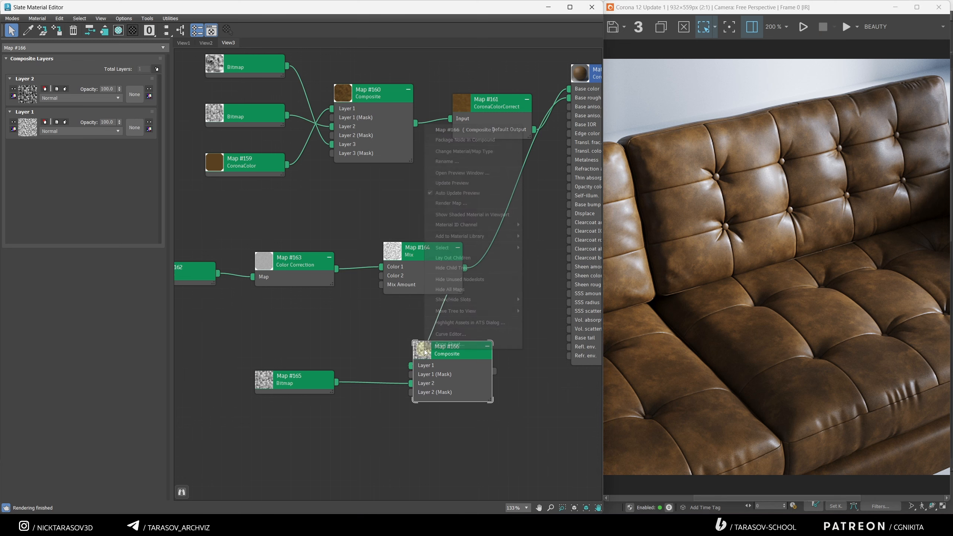
pyautogui.click(446, 176)
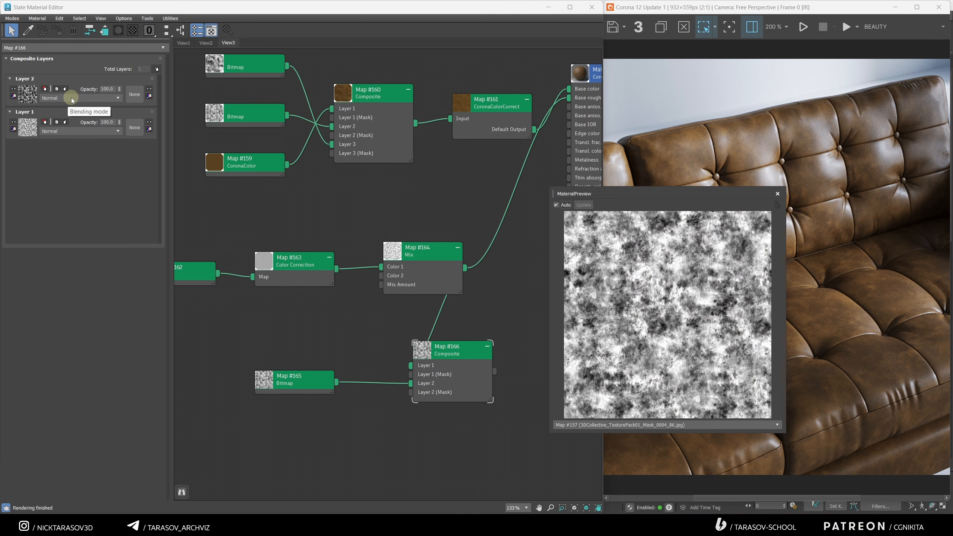
pyautogui.click(73, 98)
pyautogui.click(72, 107)
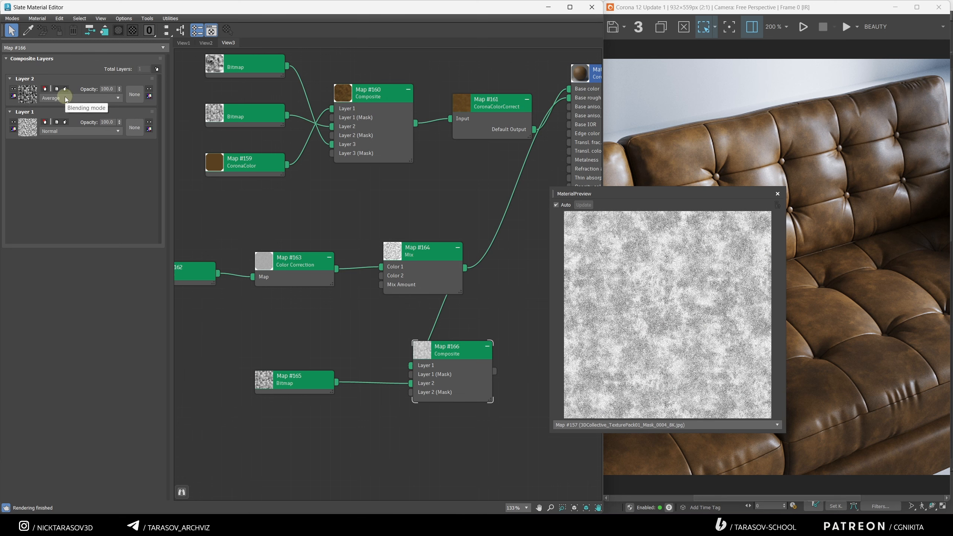
# Step: Close the preview and connect the new Composite map to the material's base roughness
pyautogui.click(777, 193)
pyautogui.moveTo(495, 370); pyautogui.dragTo(509, 343)
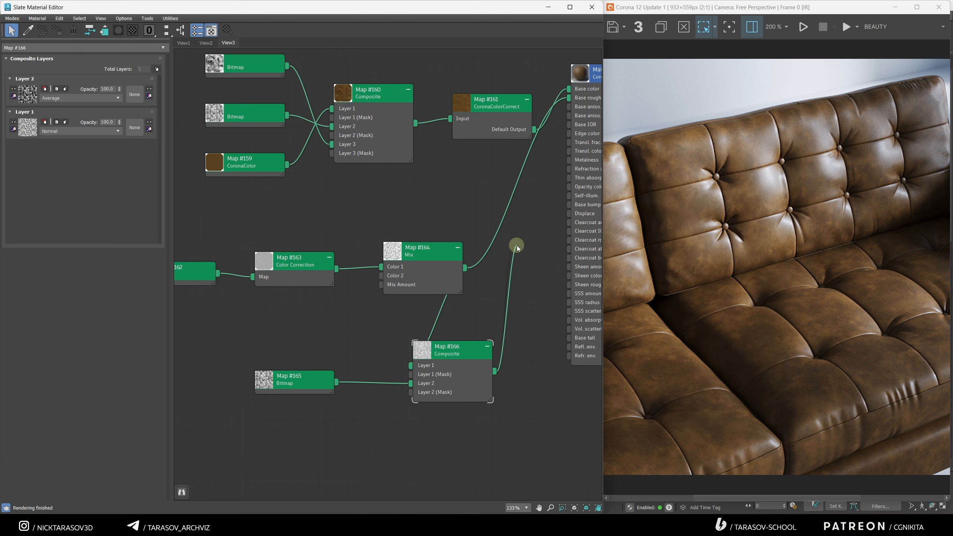
pyautogui.moveTo(517, 246); pyautogui.dragTo(568, 100)
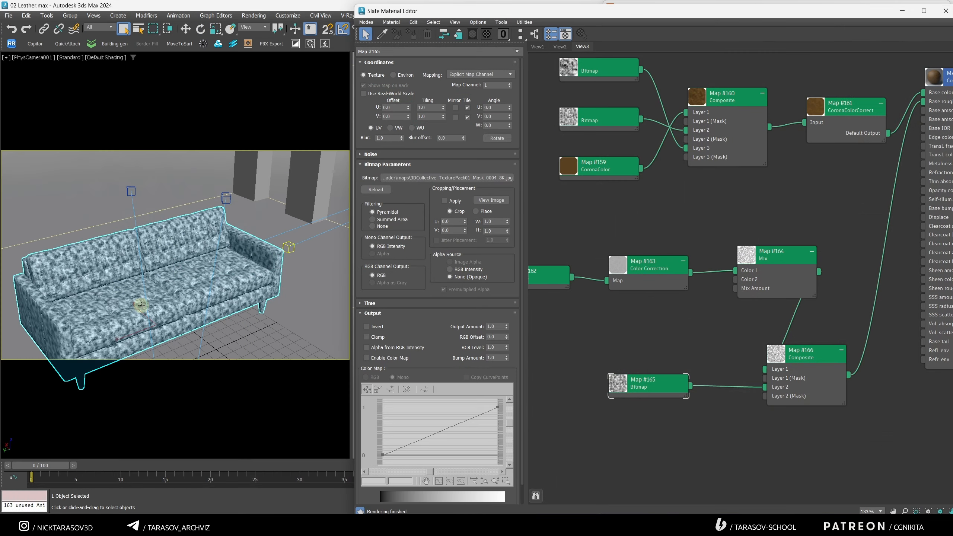
# Step: Show the roughness mask bitmap in the viewport and set its U and V tiling to 0.15
pyautogui.click(670, 385)
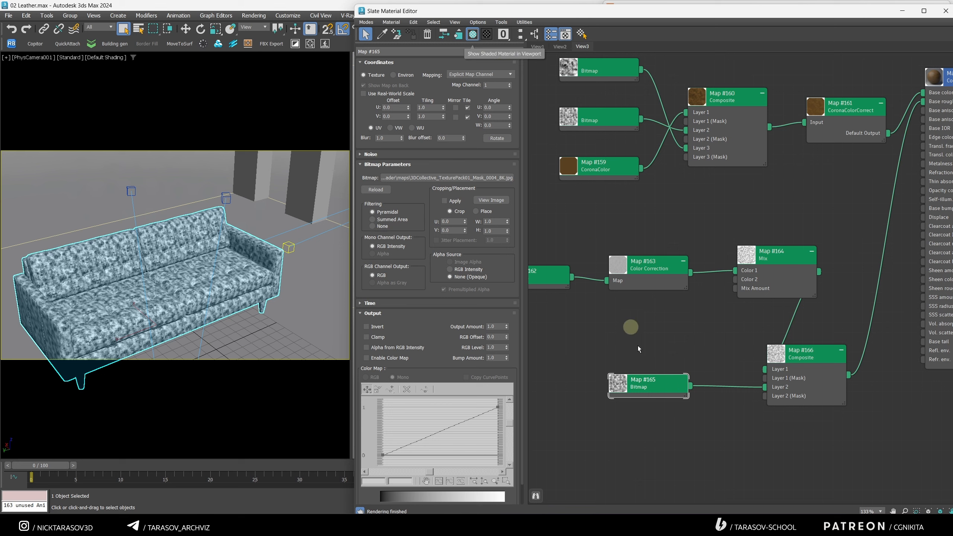
pyautogui.click(199, 275)
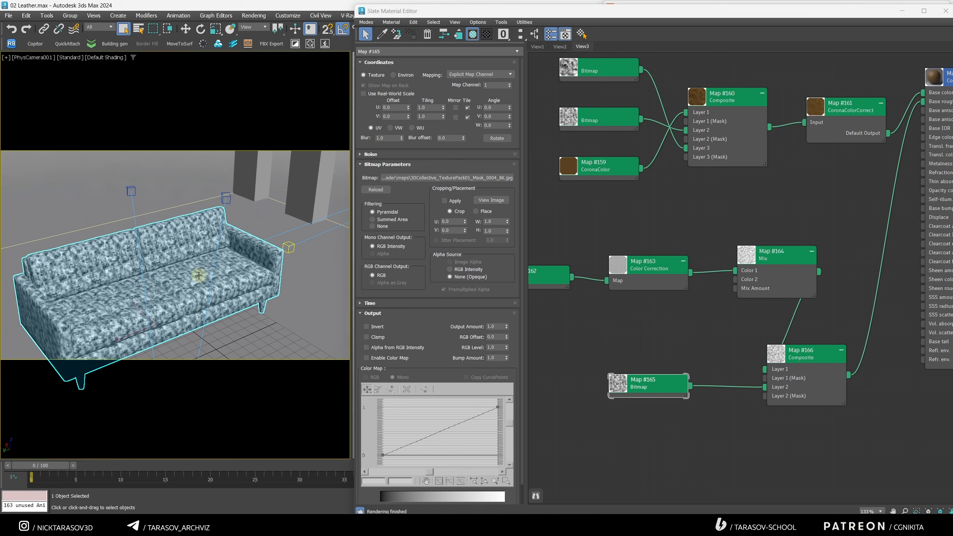
pyautogui.moveTo(662, 386); pyautogui.dragTo(661, 377)
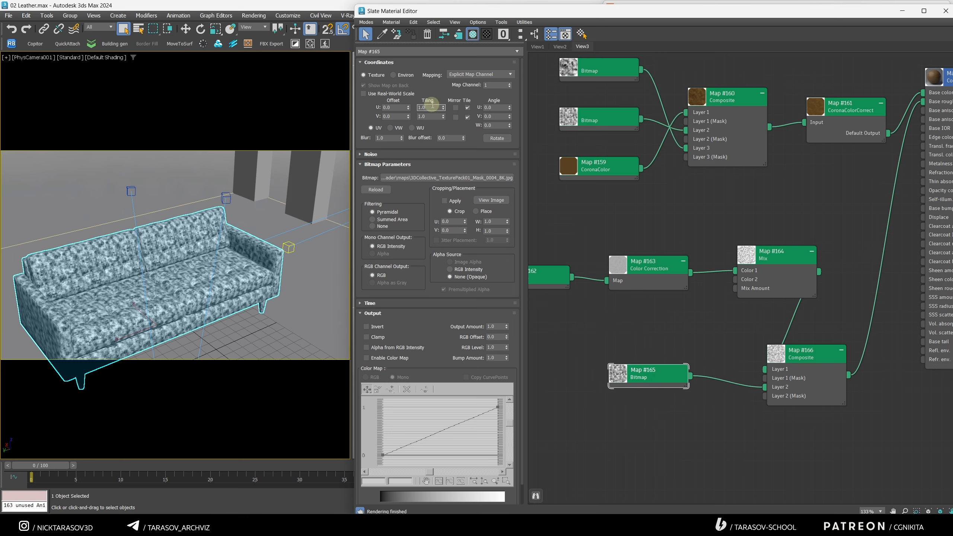
pyautogui.write('0.15')
pyautogui.press('Return')
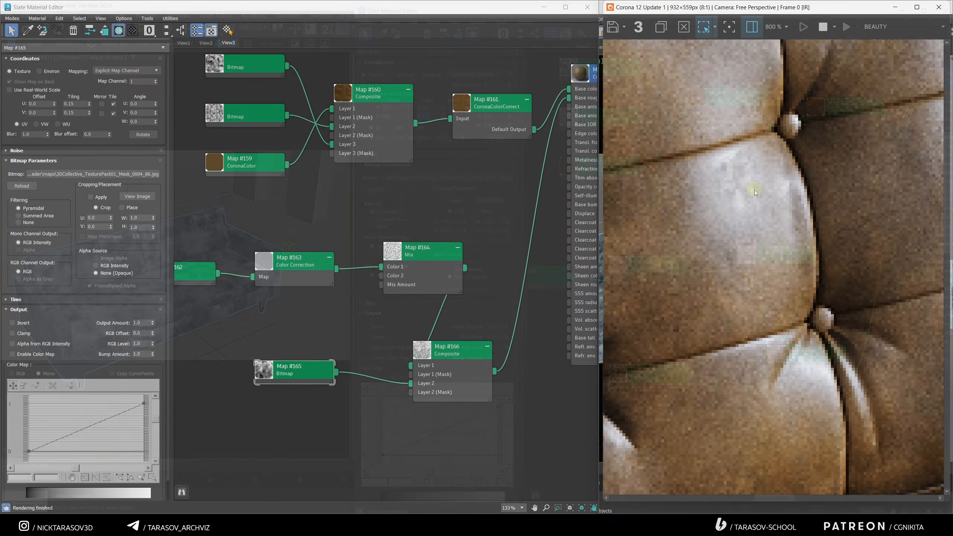
# Step: Examine the roughness variation on the sofa's backrest and seat in the interactive render, close up and from farther out
pyautogui.scroll(-3, 755, 189)
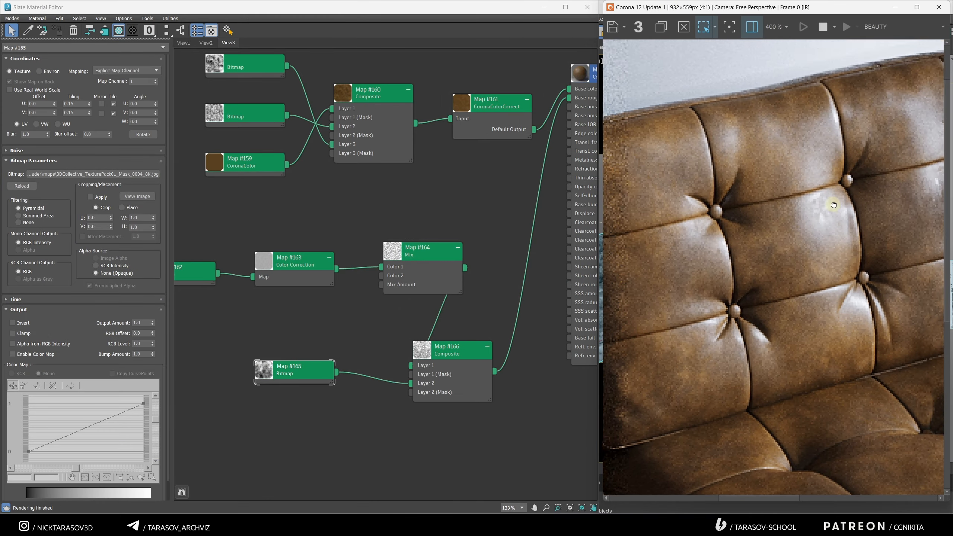
pyautogui.scroll(2, 650, 174)
pyautogui.moveTo(271, 360); pyautogui.dragTo(241, 360)
pyautogui.scroll(-2, 719, 267)
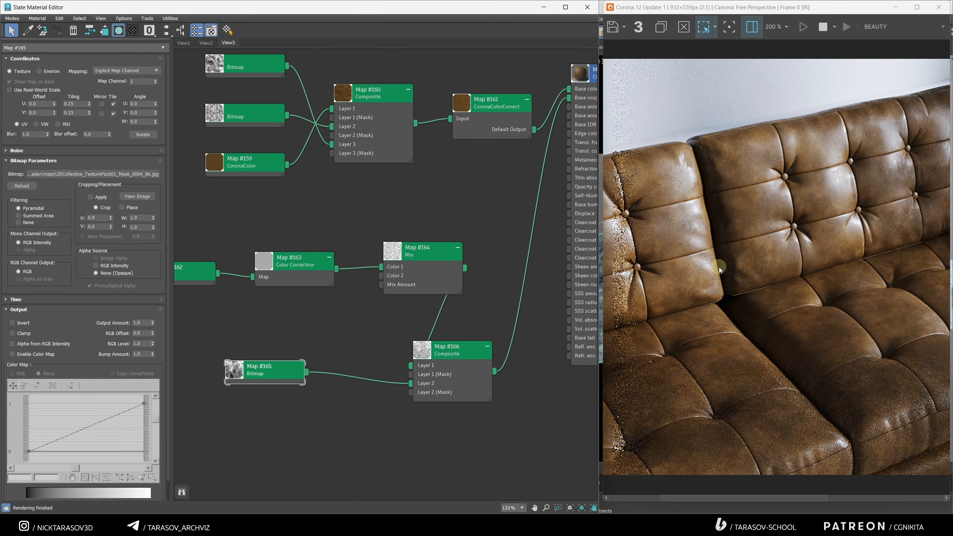
pyautogui.scroll(1, 837, 187)
pyautogui.scroll(1, 882, 136)
pyautogui.moveTo(882, 135); pyautogui.dragTo(844, 162)
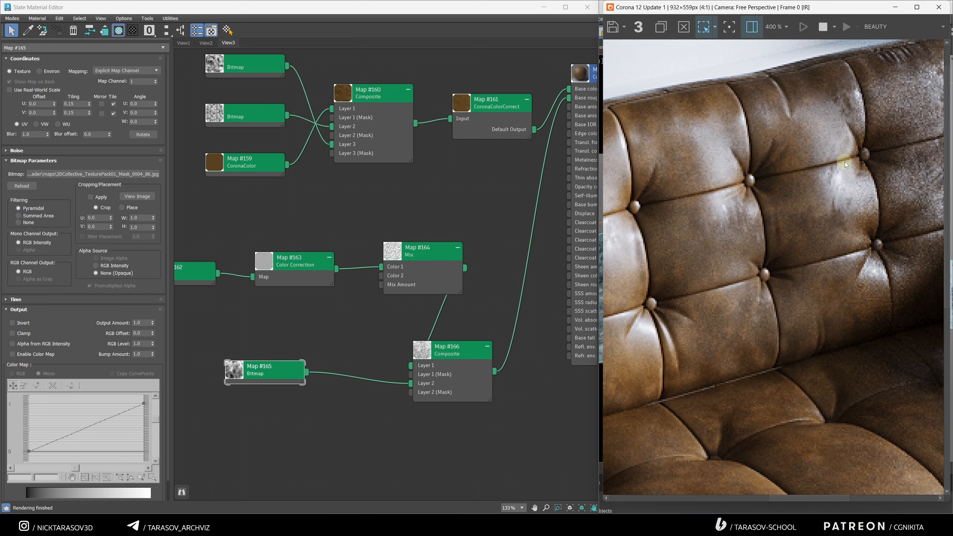
pyautogui.scroll(-2, 837, 188)
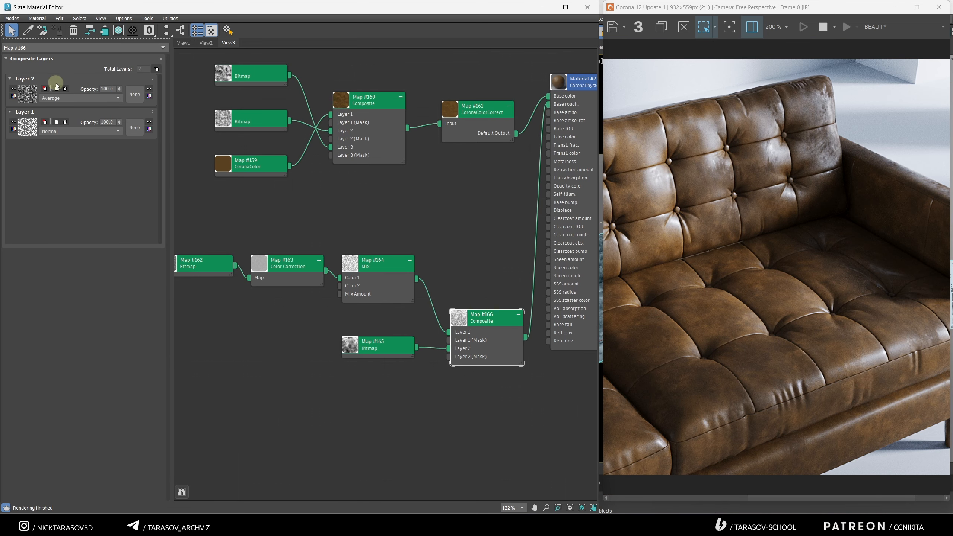
# Step: Set the opacity of Layer 2 in the roughness Composite map to 50
pyautogui.click(104, 89)
pyautogui.write('50')
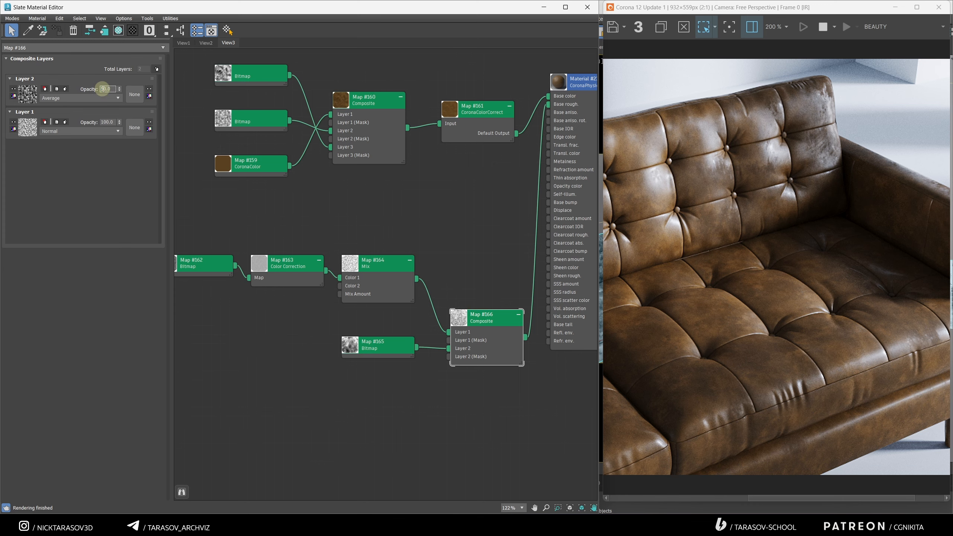
pyautogui.press('Return')
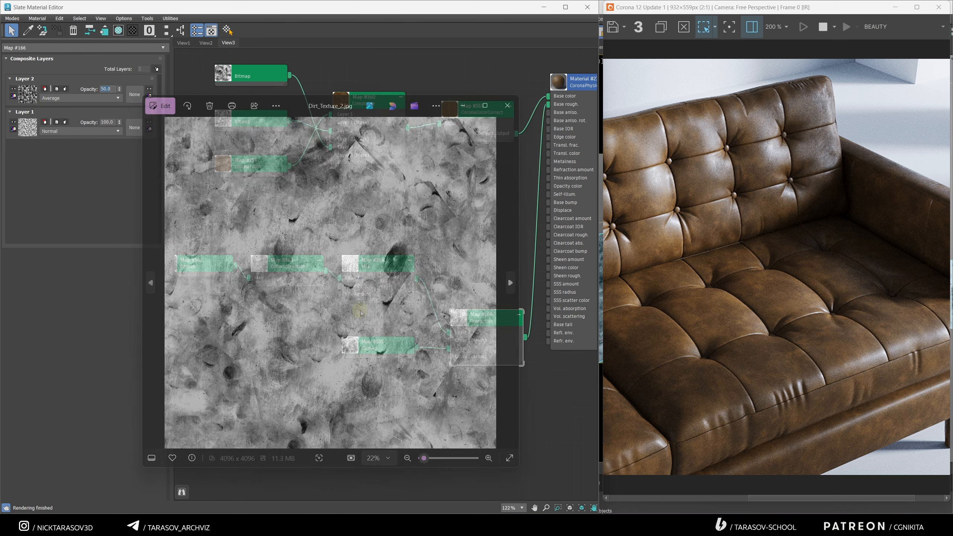
# Step: Add the Dirt_Texture_2.jpg bitmap and assign it as an instance to a new Layer 3 of the roughness Composite map
pyautogui.click(505, 109)
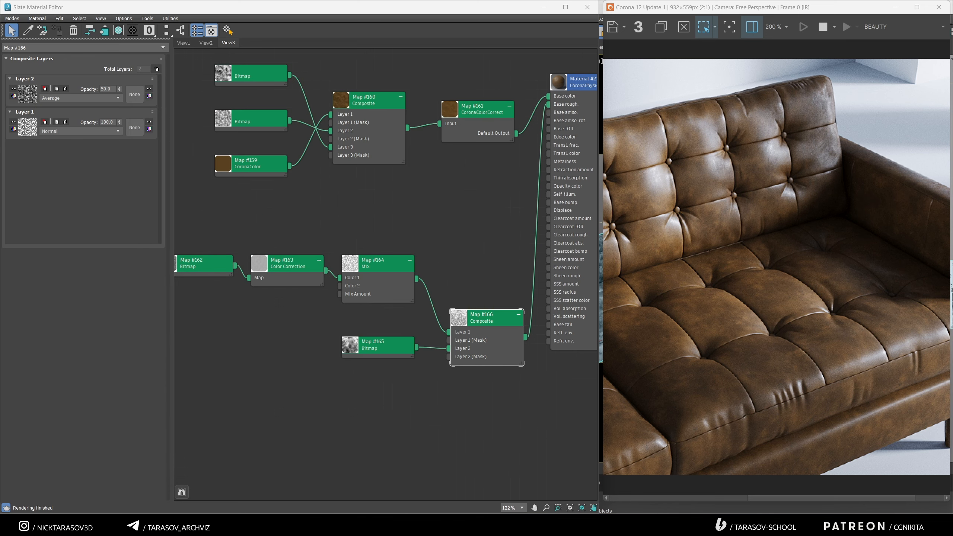
pyautogui.doubleClick(481, 320)
pyautogui.click(157, 70)
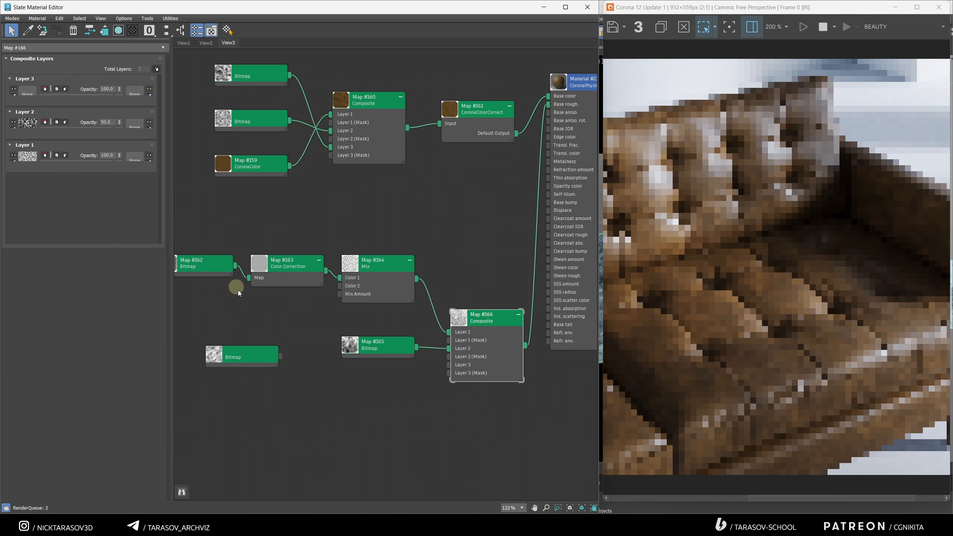
pyautogui.moveTo(281, 357); pyautogui.dragTo(27, 95)
pyautogui.click(277, 286)
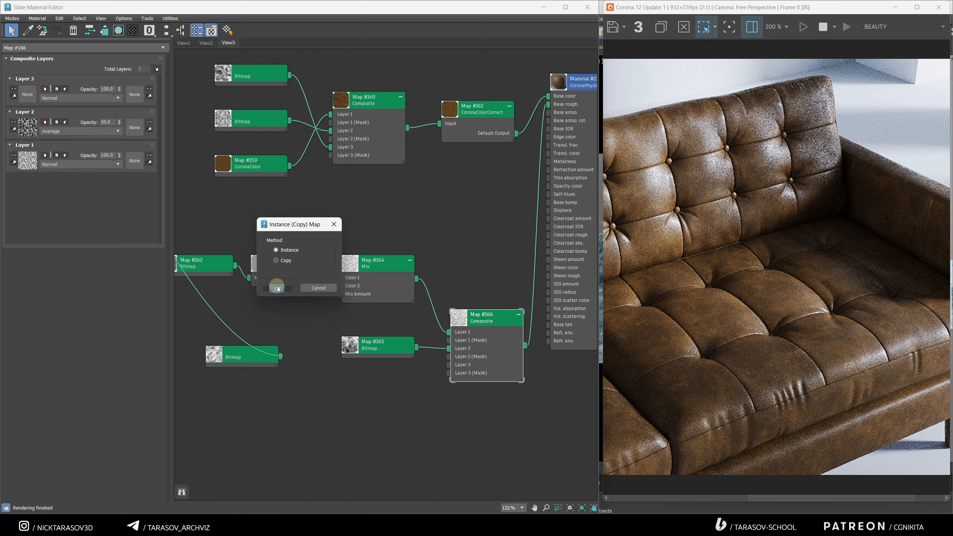
# Step: Place the dirt bitmap below the mask bitmap and set Layer 3's blending mode to Average with the Composite preview open
pyautogui.click(262, 361)
pyautogui.moveTo(262, 361); pyautogui.dragTo(389, 398)
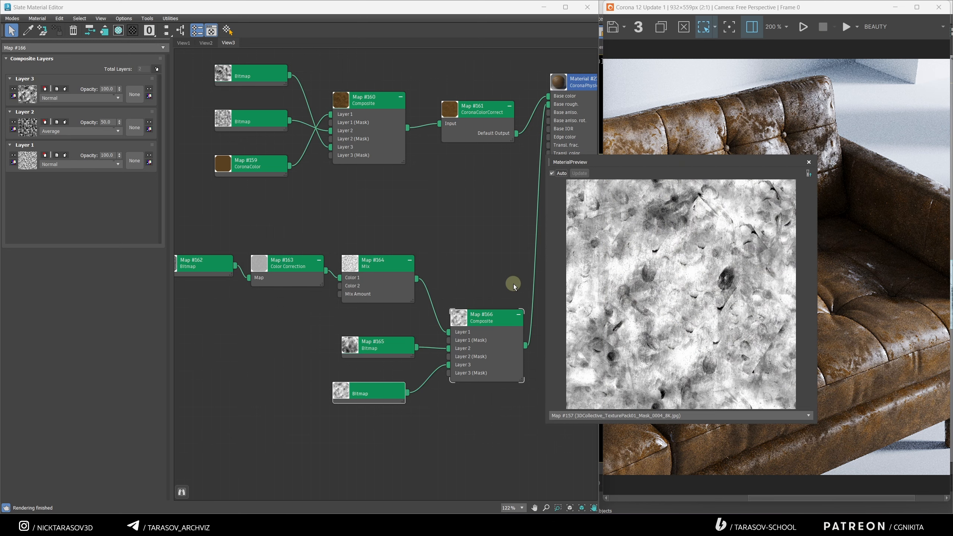
pyautogui.click(495, 320)
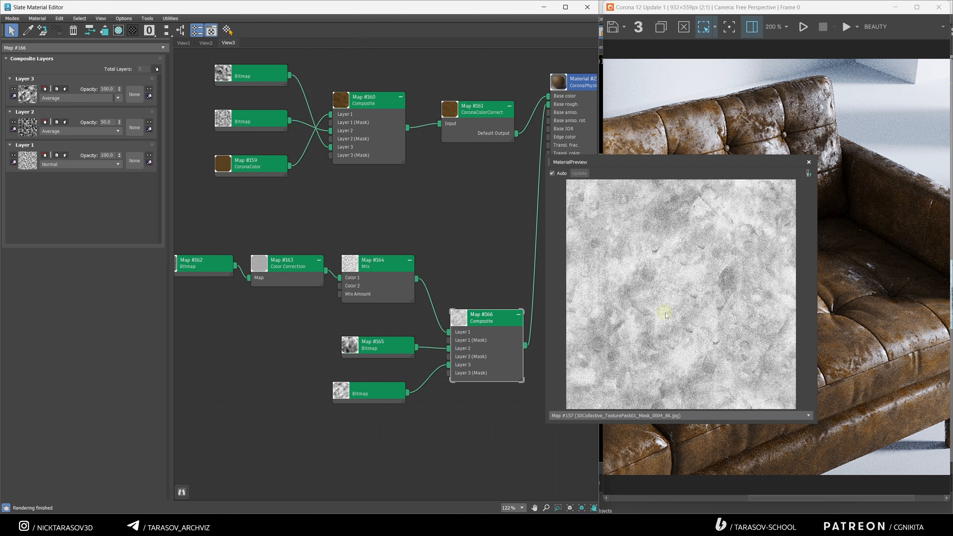
# Step: Set Layer 3's opacity to 76 in the roughness Composite map and show that map on the sofa in the viewport
pyautogui.moveTo(118, 90); pyautogui.dragTo(117, 98)
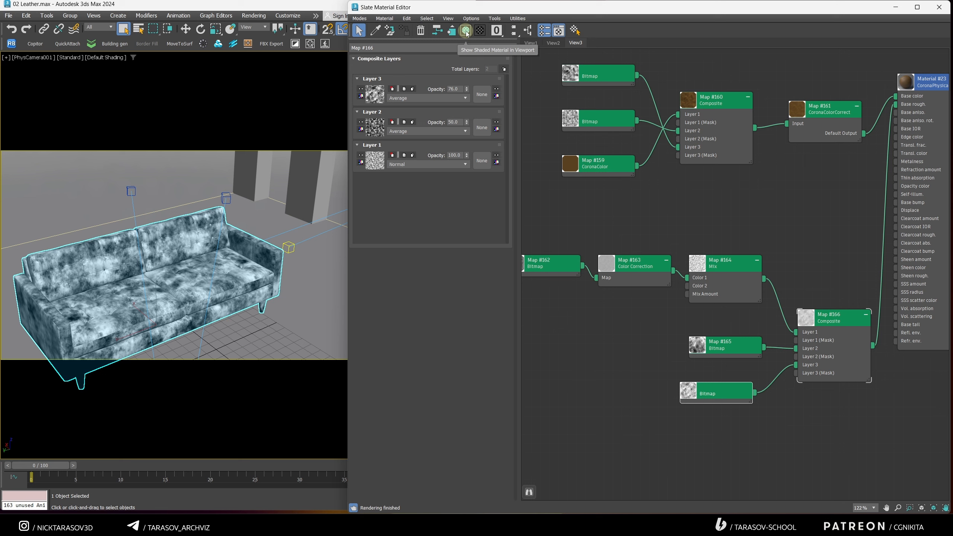
pyautogui.click(466, 32)
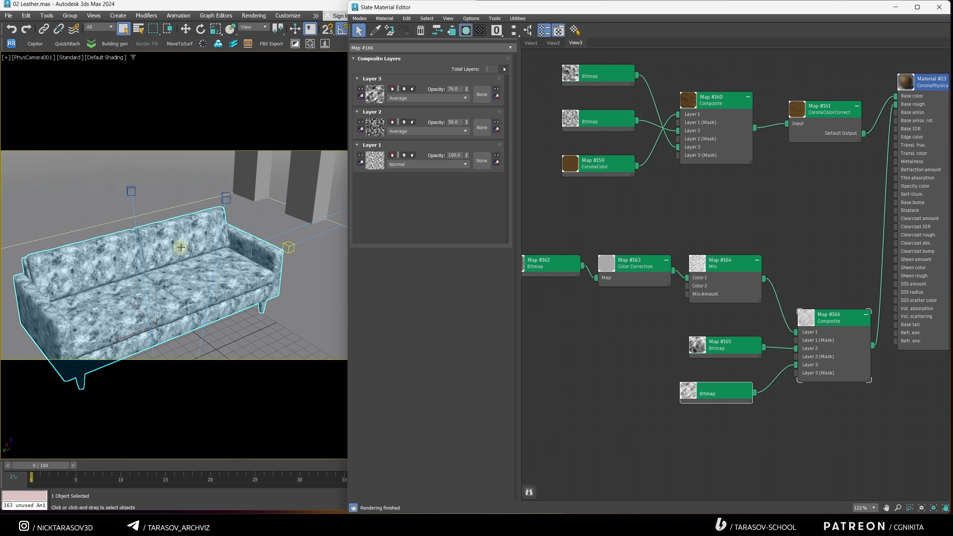
# Step: Set the U and V tiling of the Dirt_Texture_2.jpg bitmap to 0.7
pyautogui.doubleClick(708, 390)
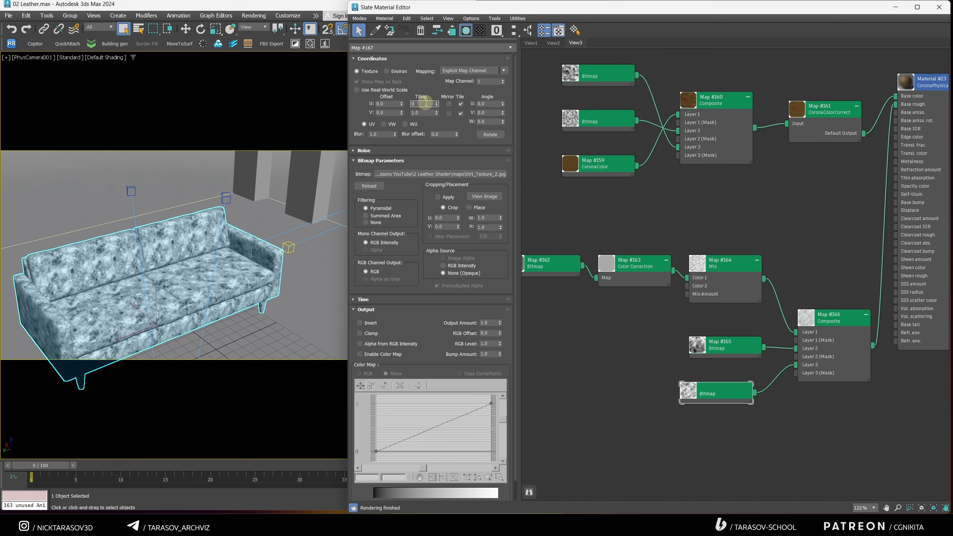
pyautogui.doubleClick(422, 112)
pyautogui.doubleClick(422, 104)
pyautogui.write('0.7')
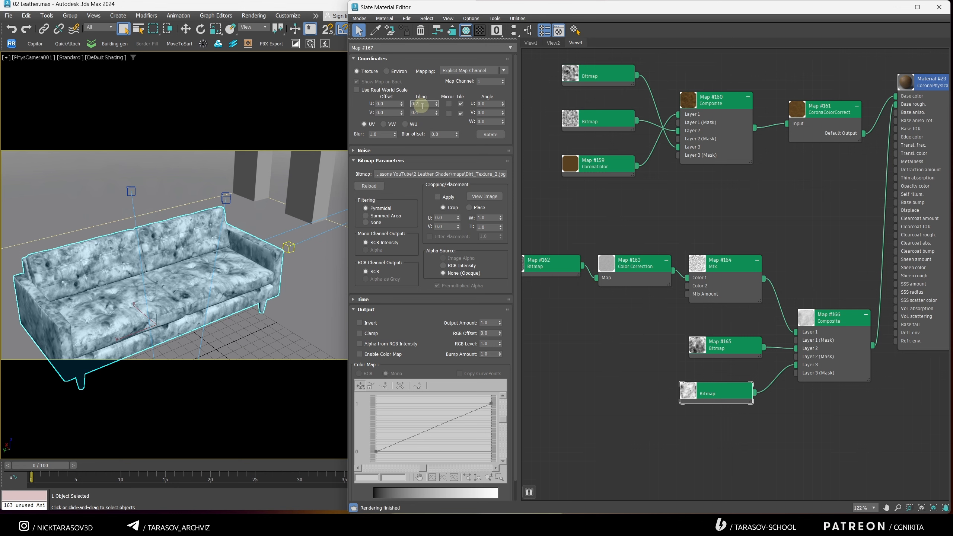
pyautogui.doubleClick(423, 112)
pyautogui.write('0.7')
pyautogui.press('Return')
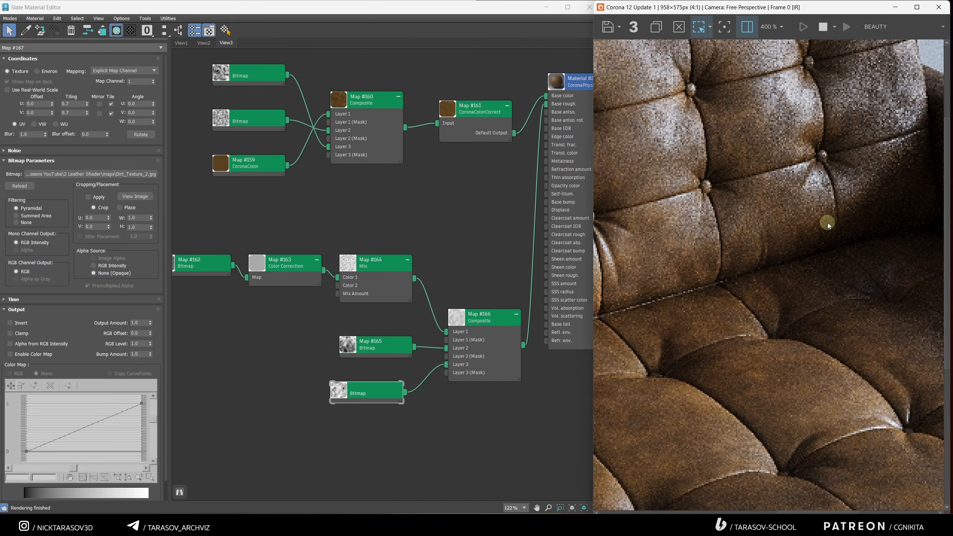
# Step: Examine the roughness variation on the sofa's seat edge and tufted backrest in the interactive render, close up and from farther out
pyautogui.moveTo(829, 222); pyautogui.dragTo(827, 325)
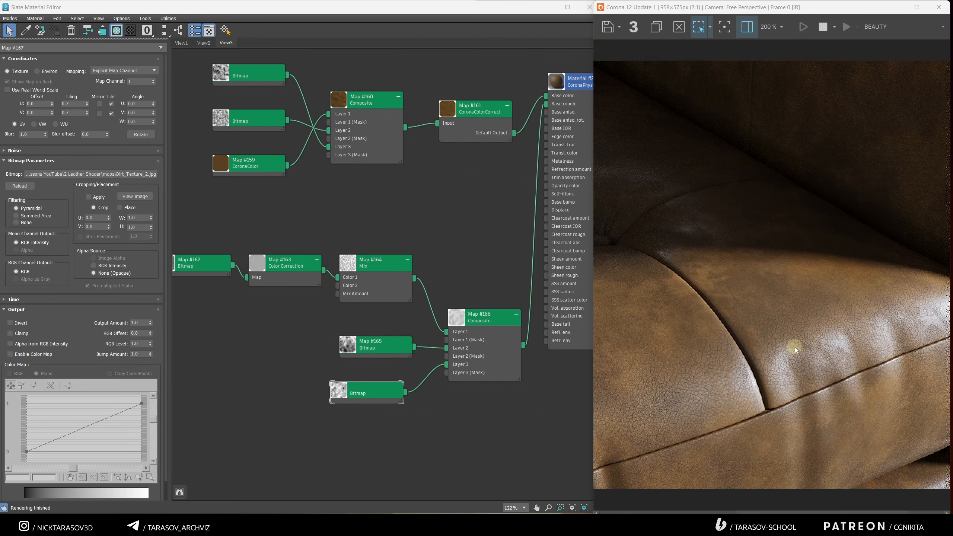
pyautogui.scroll(2, 795, 347)
pyautogui.moveTo(795, 347); pyautogui.dragTo(707, 374, button='middle')
pyautogui.scroll(-1, 739, 362)
pyautogui.scroll(-1, 707, 374)
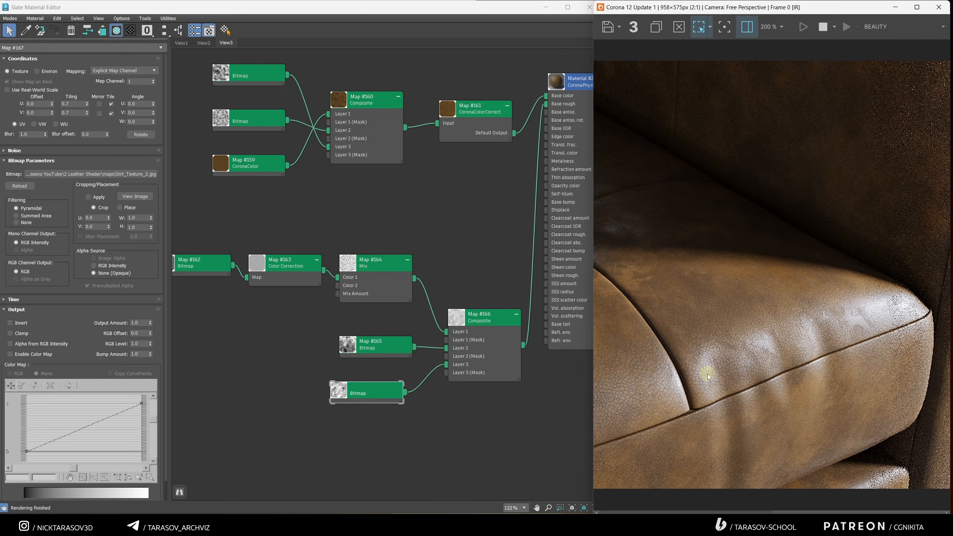
pyautogui.scroll(-1, 707, 374)
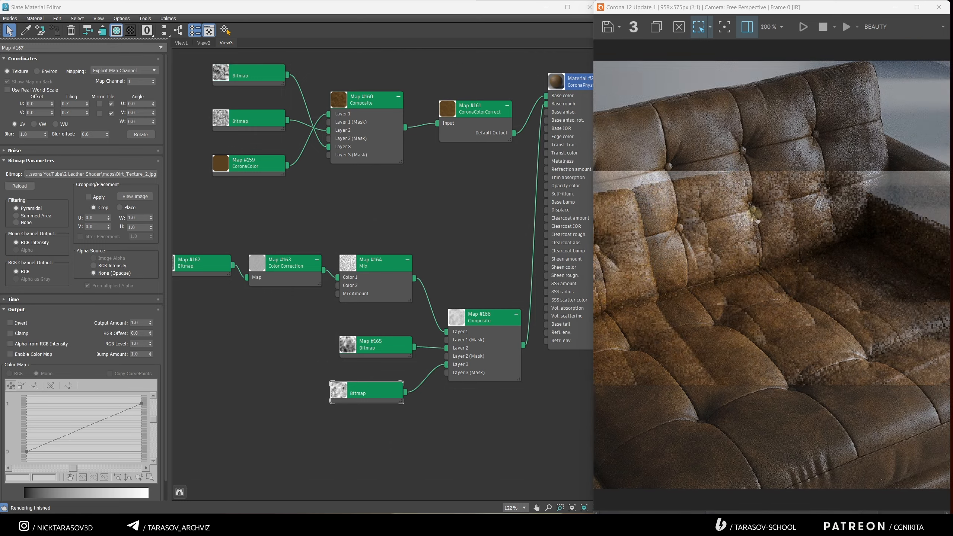
pyautogui.moveTo(707, 166); pyautogui.dragTo(740, 167, button='middle')
pyautogui.scroll(1, 739, 167)
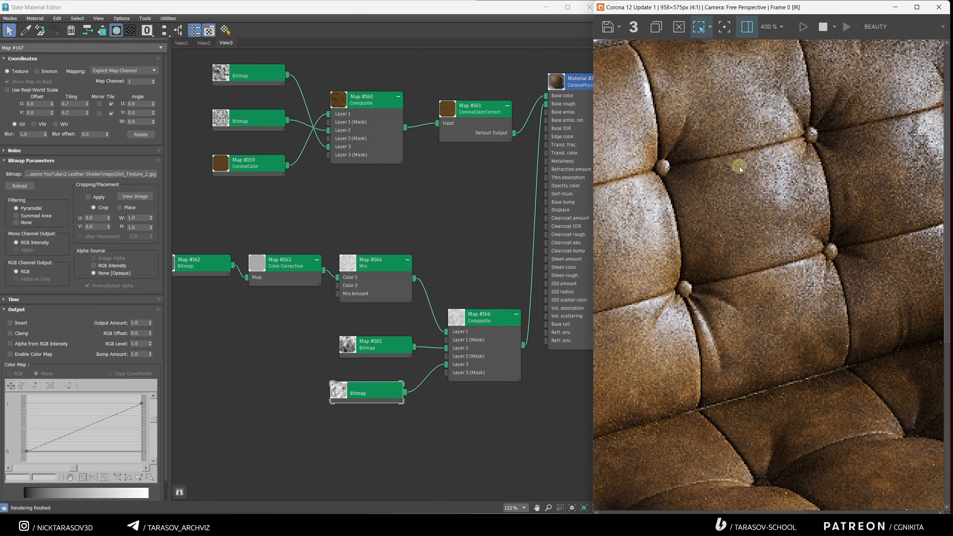
pyautogui.scroll(-1, 749, 185)
# Step: Set the roughness Composite's opacities to 20 for Layer 2 and 35 for Layer 3
pyautogui.click(456, 316)
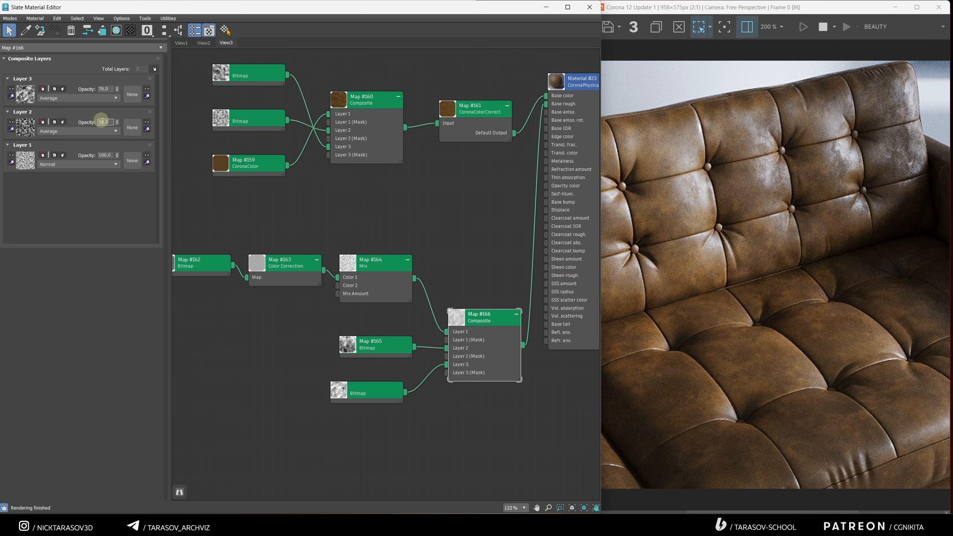
pyautogui.doubleClick(101, 89)
pyautogui.write('35')
pyautogui.press('Return')
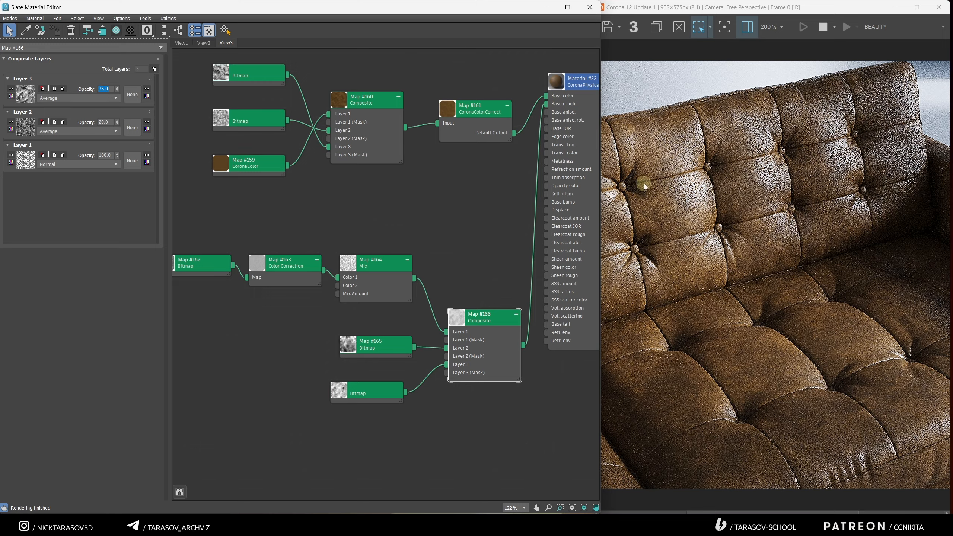
pyautogui.scroll(-2, 766, 277)
pyautogui.scroll(-3, 407, 369)
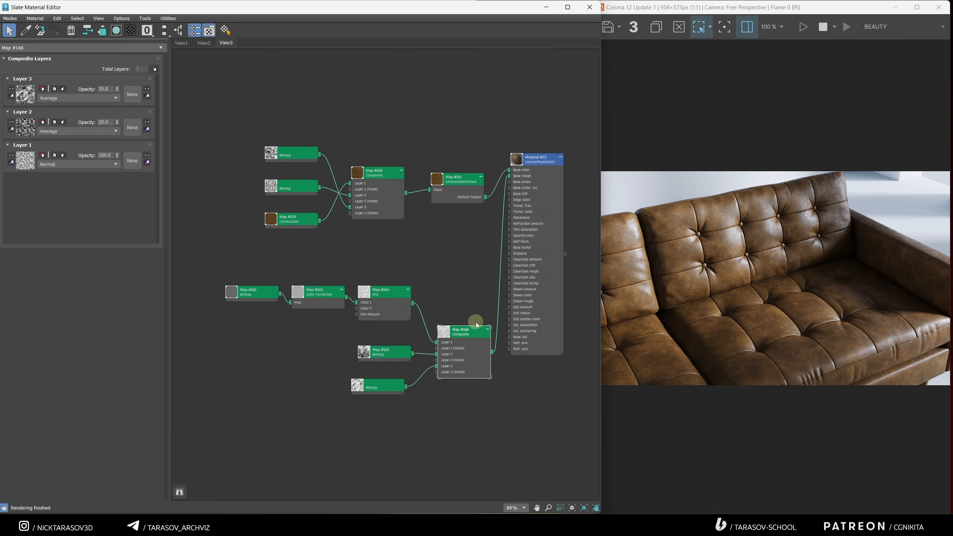
# Step: Set the Base roughness map amount of the Corona physical material to 70
pyautogui.click(536, 163)
pyautogui.doubleClick(536, 164)
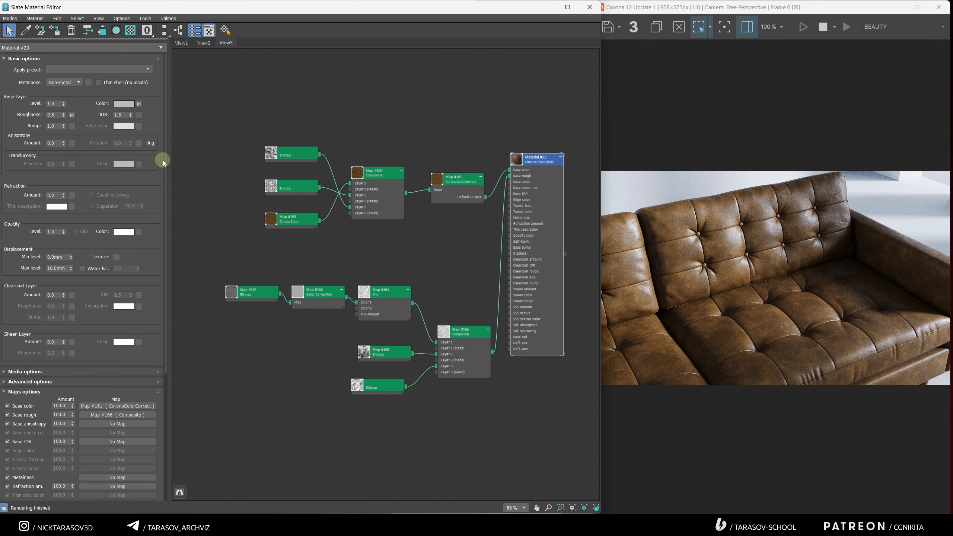
pyautogui.moveTo(163, 170); pyautogui.dragTo(167, 314)
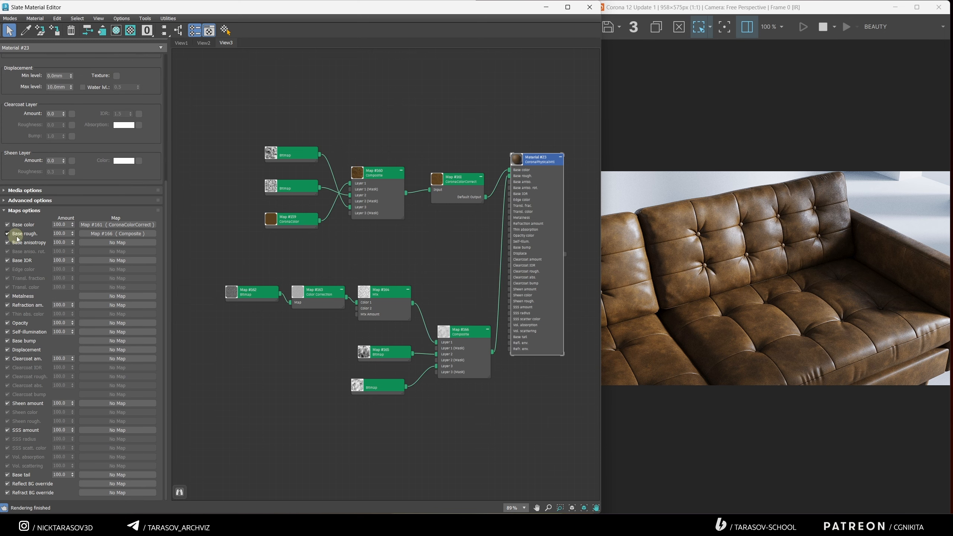
pyautogui.click(55, 233)
pyautogui.write('70')
pyautogui.press('Return')
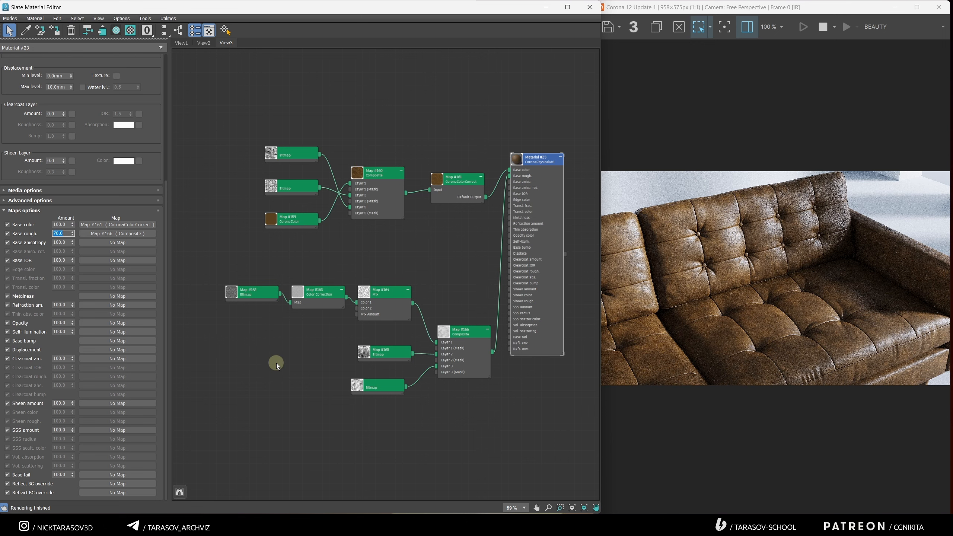
# Step: Set the material's base layer Roughness value to 0.2
pyautogui.moveTo(165, 275); pyautogui.dragTo(134, 174)
pyautogui.click(54, 116)
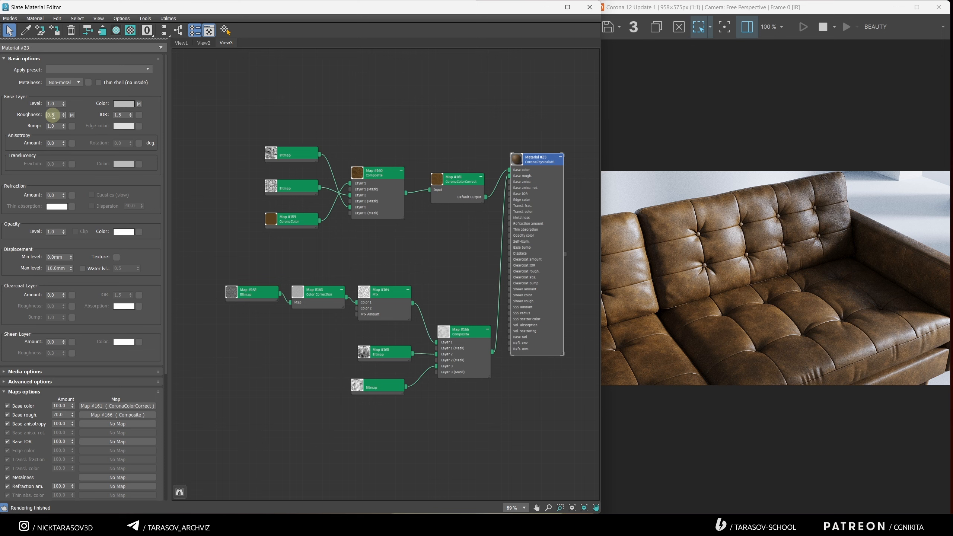
pyautogui.press('BackSpace')
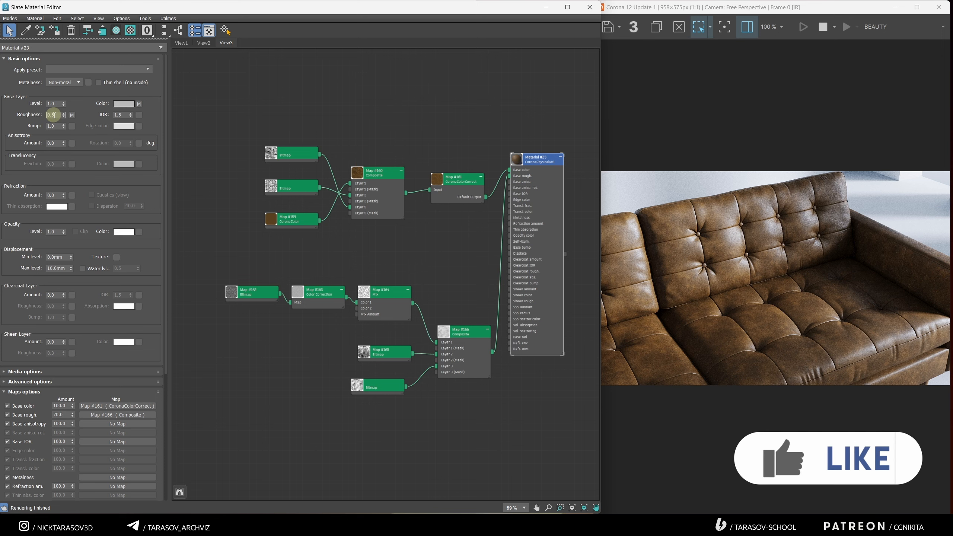
pyautogui.press('Return')
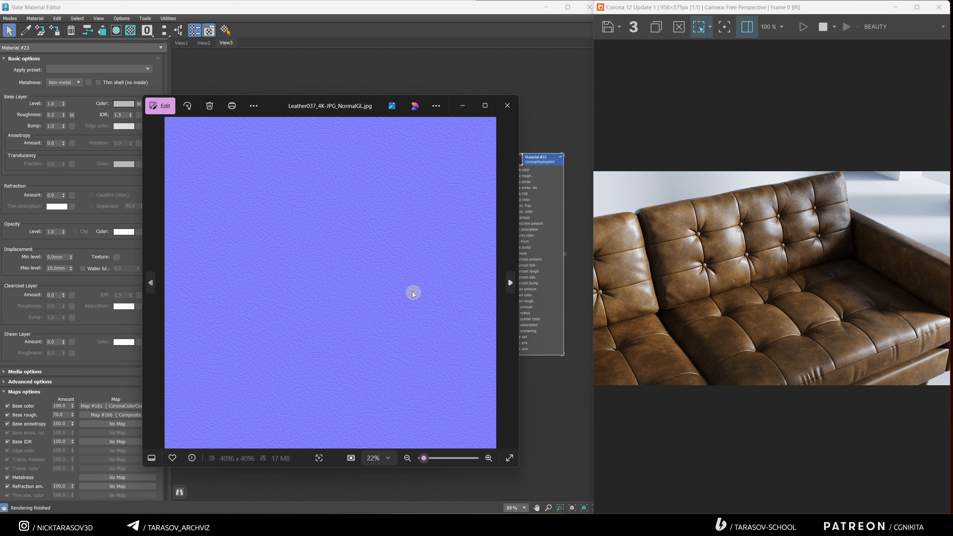
# Step: Inspect the Leather037_4K-JPG_NormalGL.jpg texture up close and add it as a bitmap below the roughness nodes
pyautogui.scroll(3, 404, 287)
pyautogui.scroll(3, 403, 269)
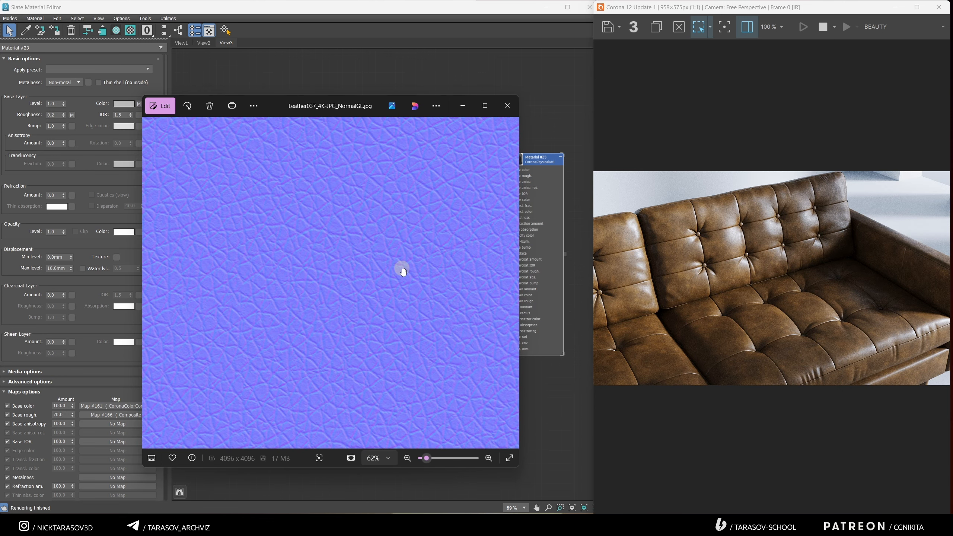
pyautogui.scroll(-3, 406, 269)
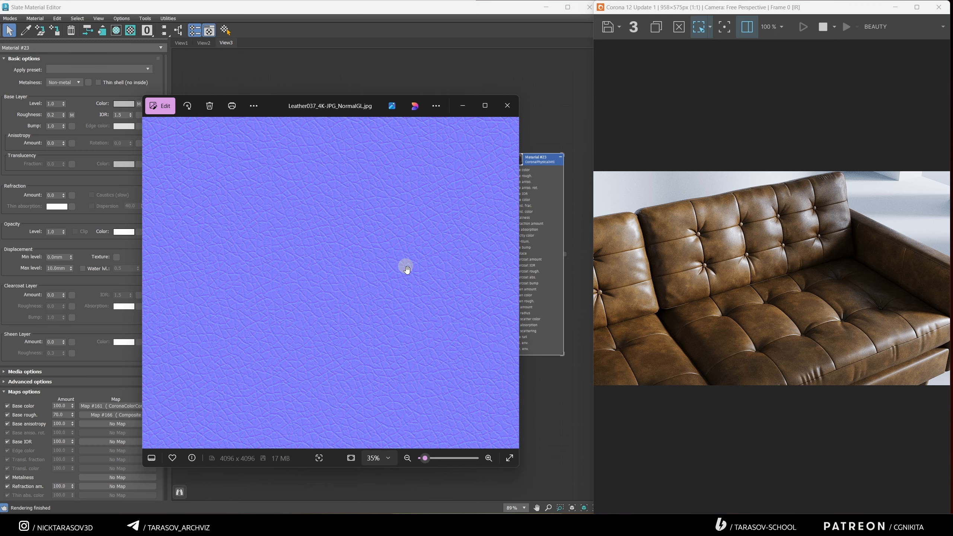
pyautogui.click(506, 107)
pyautogui.click(243, 444)
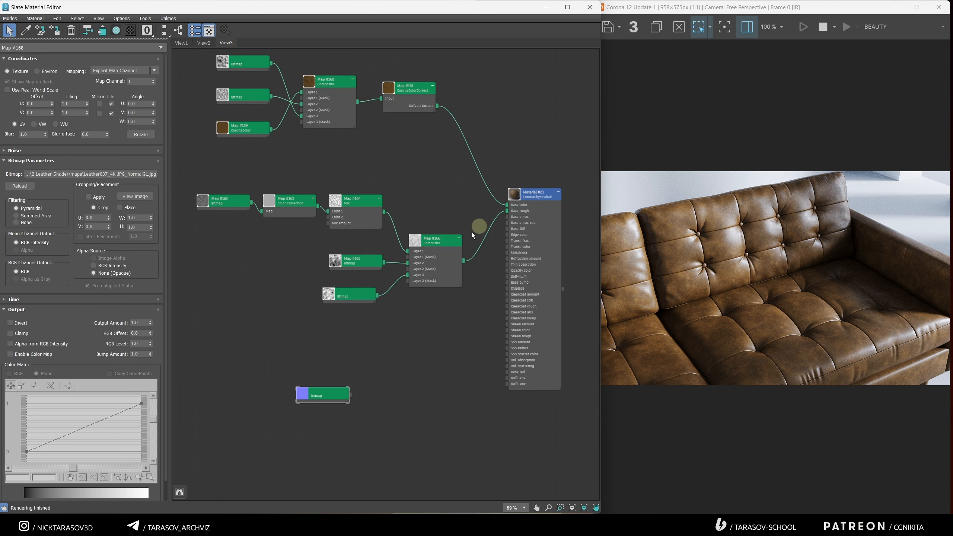
# Step: Add a CoronaNormal map and connect the leather normal bitmap to its Normal input
pyautogui.rightClick(393, 357)
pyautogui.moveTo(413, 372)
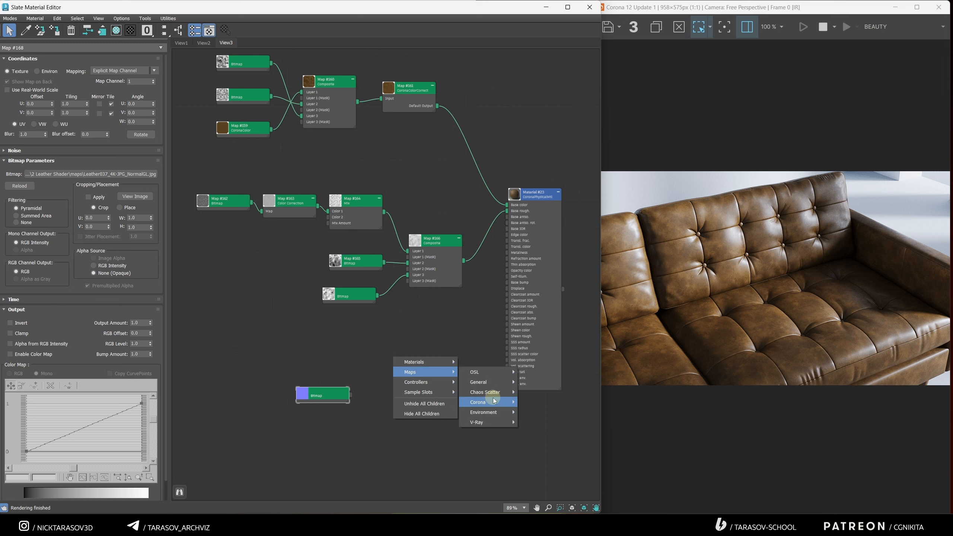
pyautogui.moveTo(488, 403)
pyautogui.click(544, 440)
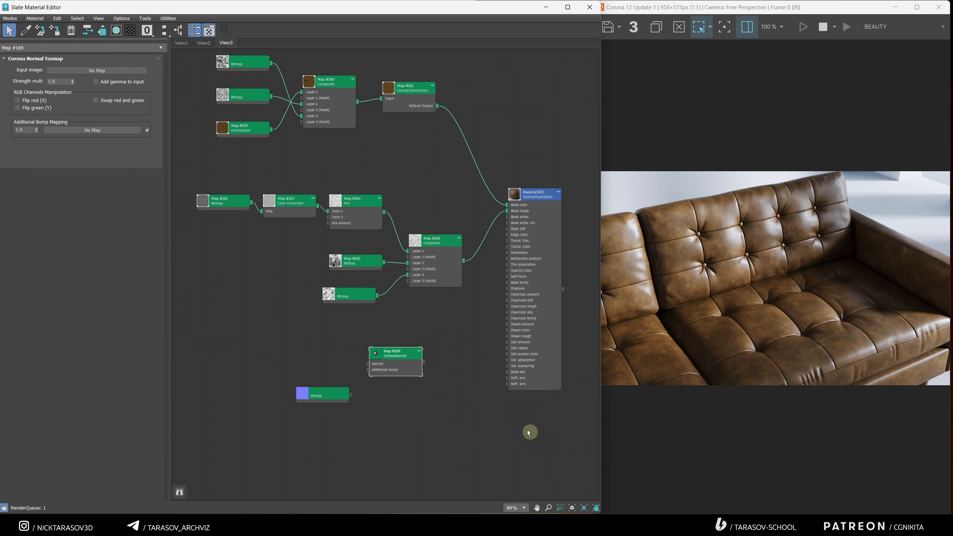
pyautogui.scroll(5, 352, 376)
pyautogui.moveTo(331, 404); pyautogui.dragTo(377, 357)
pyautogui.scroll(-2, 403, 344)
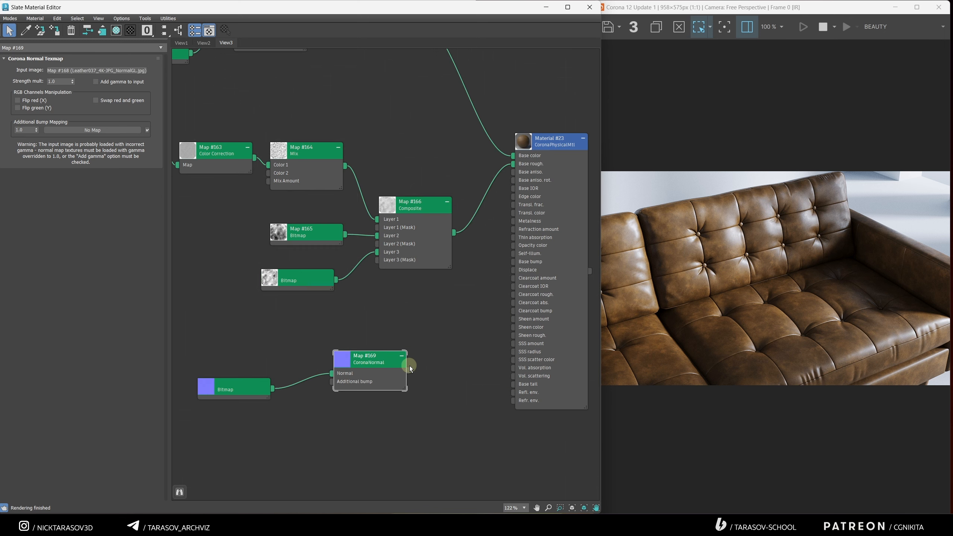
# Step: Connect the CoronaNormal map to the material's Base bump and enable Add gamma to input
pyautogui.moveTo(477, 296); pyautogui.dragTo(512, 262)
pyautogui.click(585, 176)
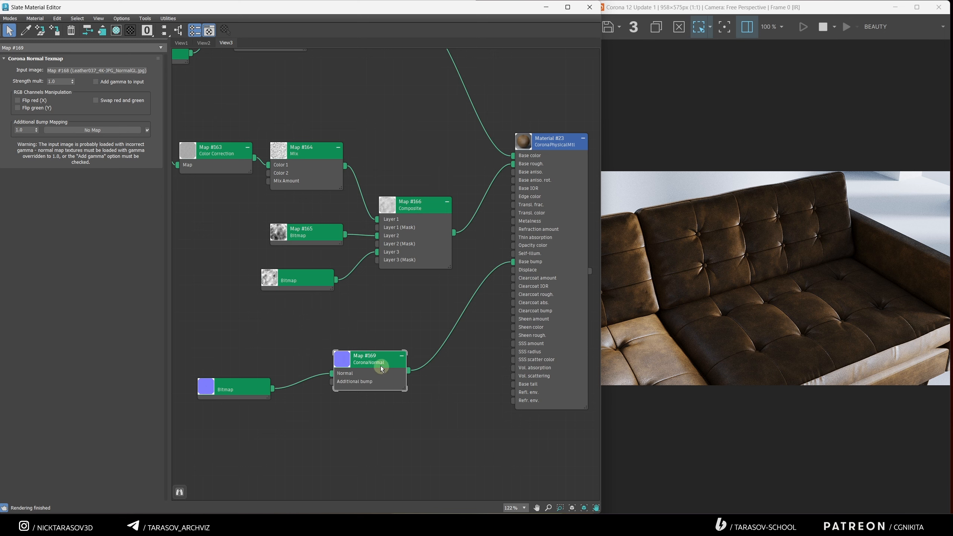
pyautogui.click(96, 82)
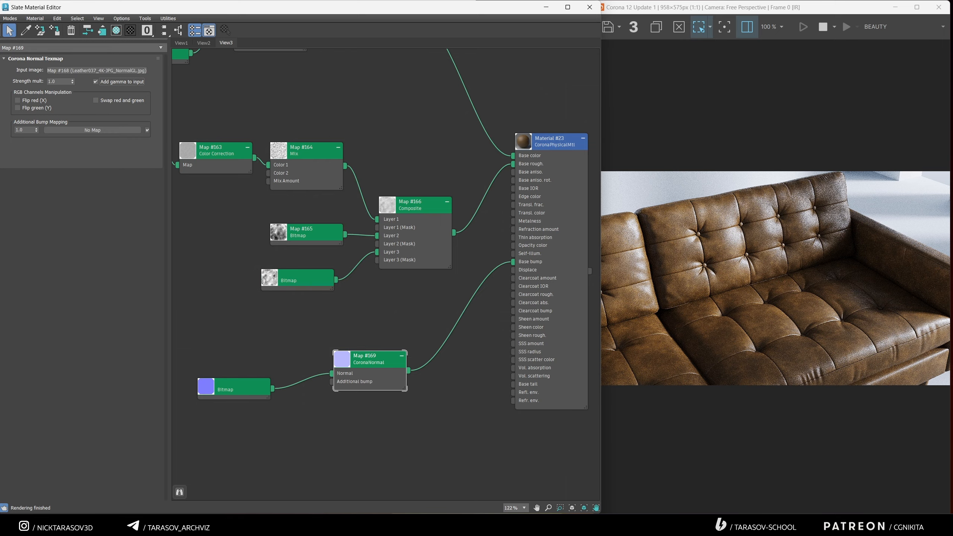
pyautogui.scroll(1, 841, 233)
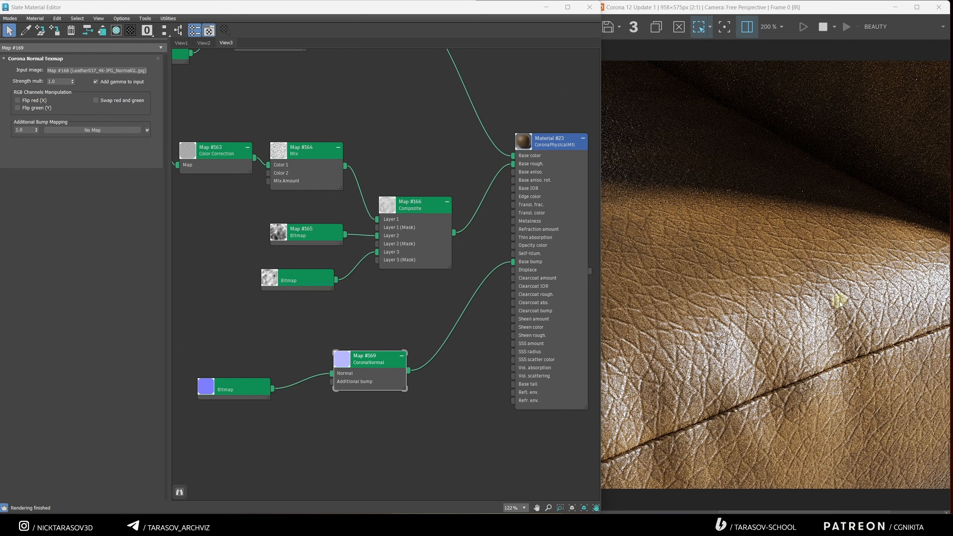
pyautogui.scroll(-1, 836, 304)
# Step: Reposition the leather normal and roughness bitmap nodes and check the tiling of the Leather037_4K-JPG_Roughness.jpg bitmap
pyautogui.moveTo(268, 346); pyautogui.dragTo(335, 361, button='middle')
pyautogui.scroll(-1, 335, 360)
pyautogui.moveTo(319, 395); pyautogui.dragTo(327, 377)
pyautogui.moveTo(307, 358); pyautogui.dragTo(329, 365, button='middle')
pyautogui.scroll(-1, 328, 365)
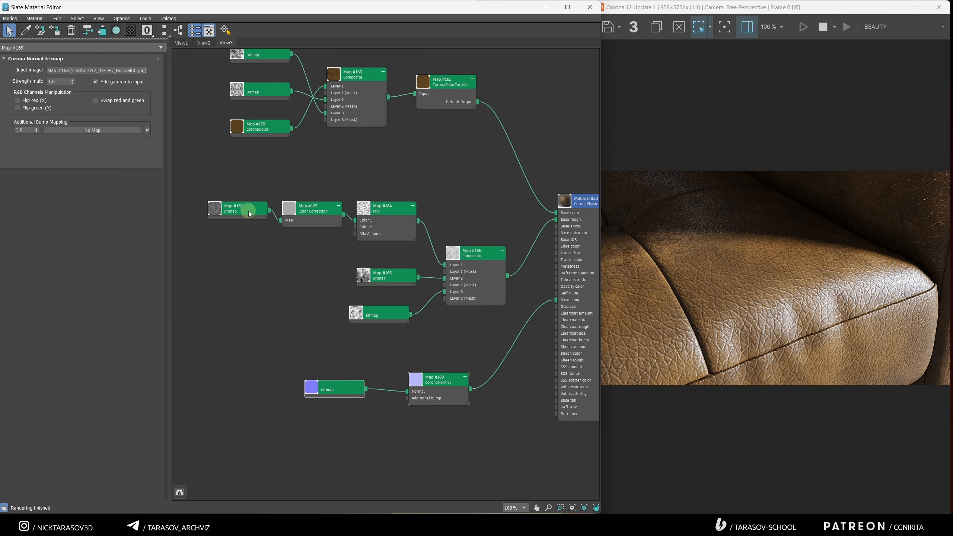
pyautogui.moveTo(245, 205); pyautogui.dragTo(239, 205)
pyautogui.doubleClick(243, 206)
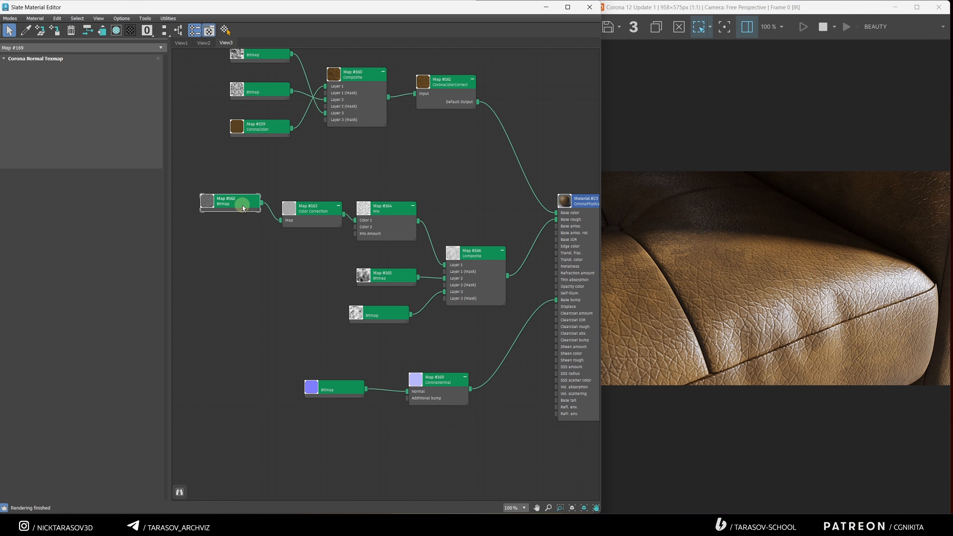
pyautogui.click(74, 106)
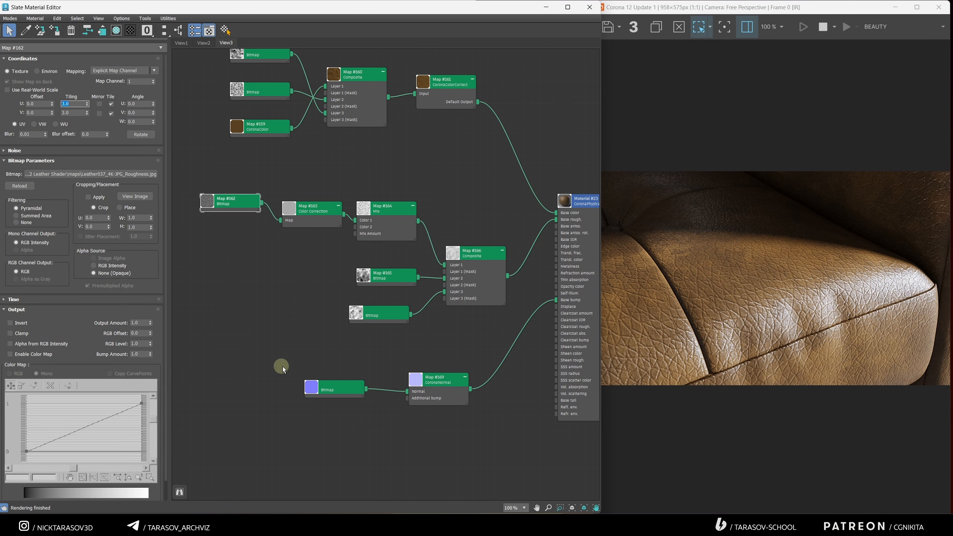
# Step: Set the U and V tiling of the leather normal bitmap to 3 and check the grain on the seat in the render
pyautogui.doubleClick(341, 390)
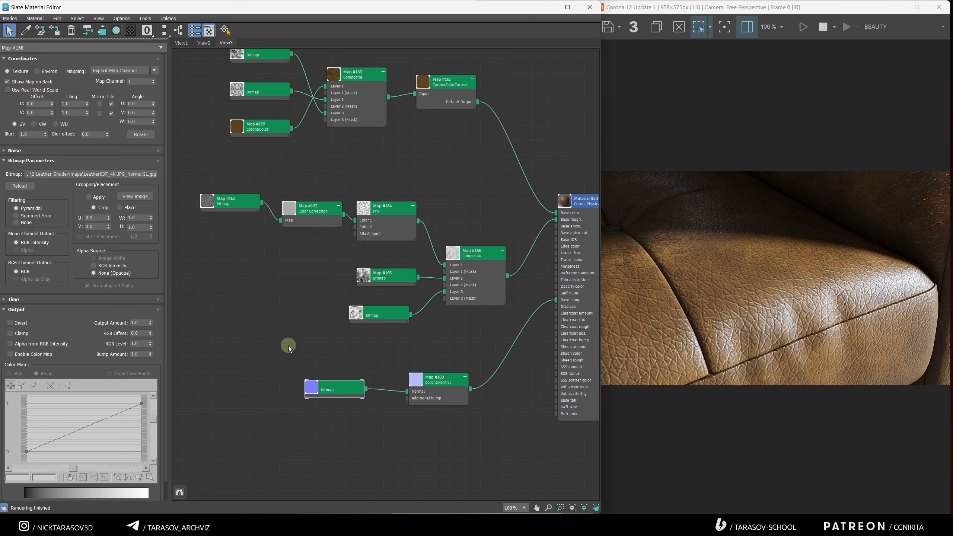
pyautogui.doubleClick(75, 105)
pyautogui.write('3')
pyautogui.doubleClick(72, 112)
pyautogui.write('3')
pyautogui.press('Return')
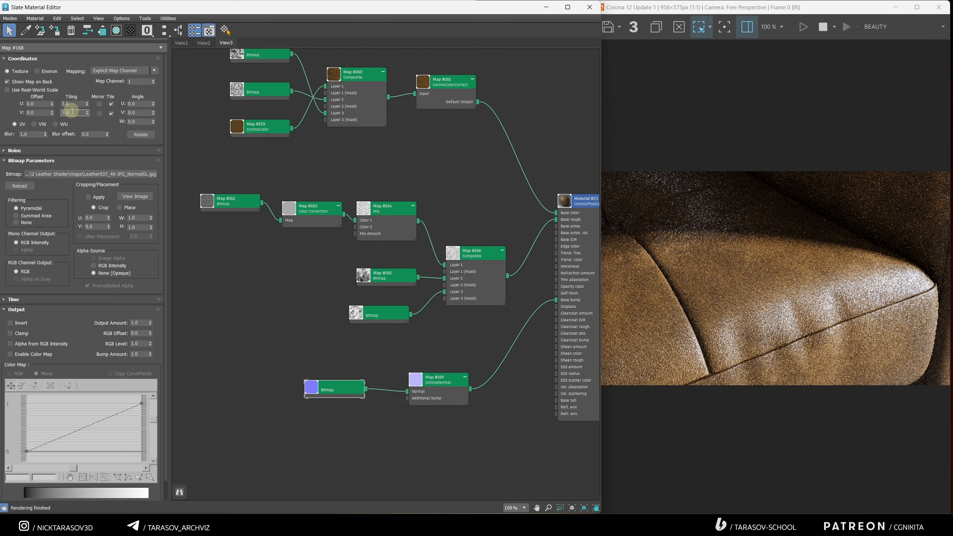
pyautogui.click(793, 312)
pyautogui.scroll(1, 794, 313)
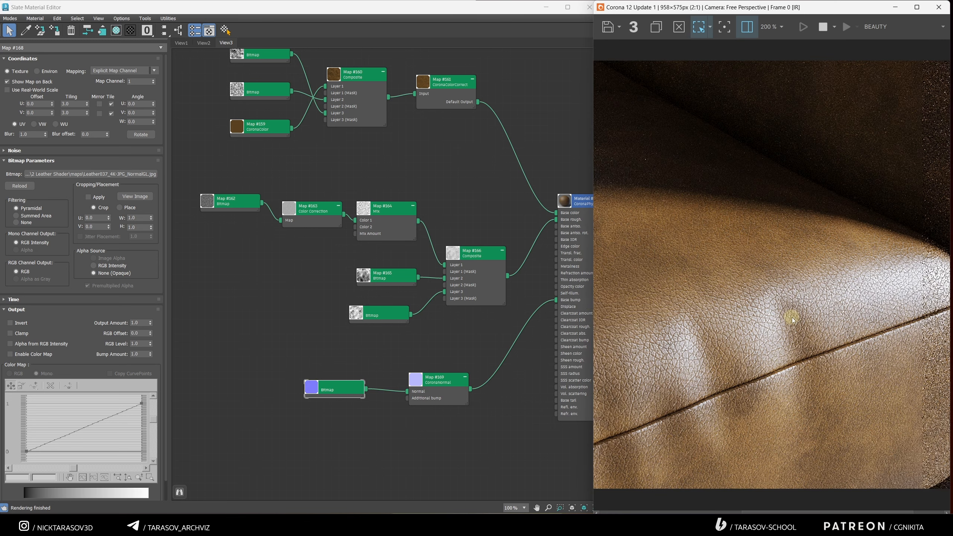
# Step: Set the CoronaNormal map's strength multiplier to 0.22 and check the whole sofa in the render
pyautogui.doubleClick(445, 381)
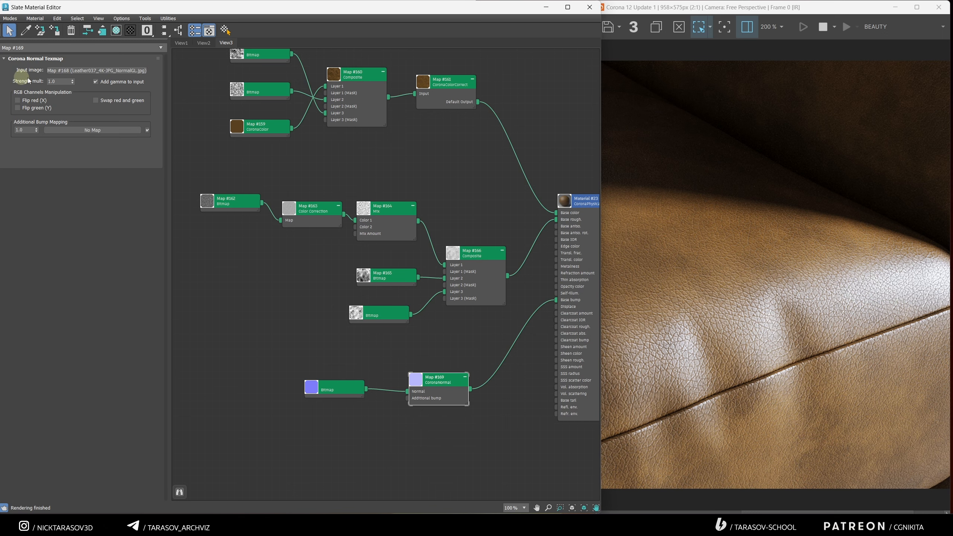
pyautogui.moveTo(73, 81); pyautogui.dragTo(74, 109)
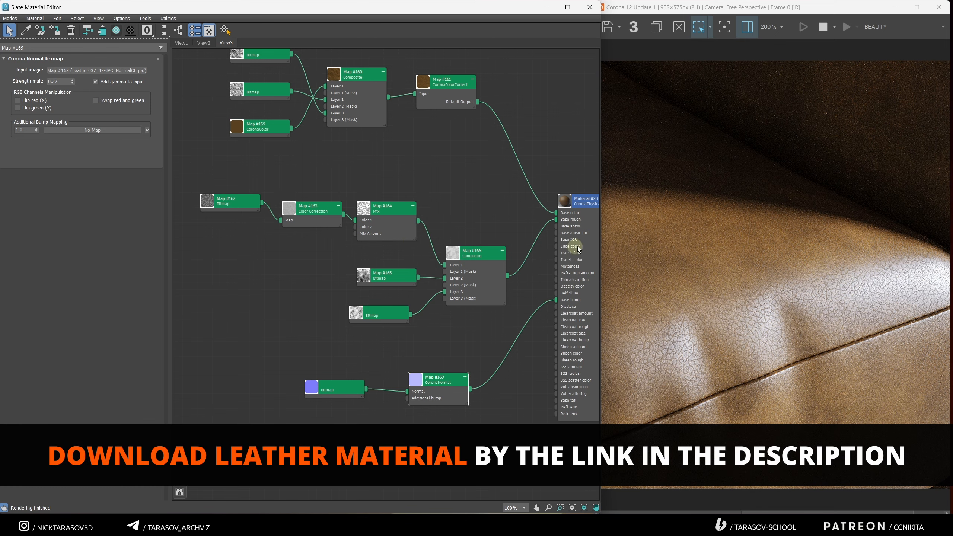
pyautogui.scroll(-2, 735, 283)
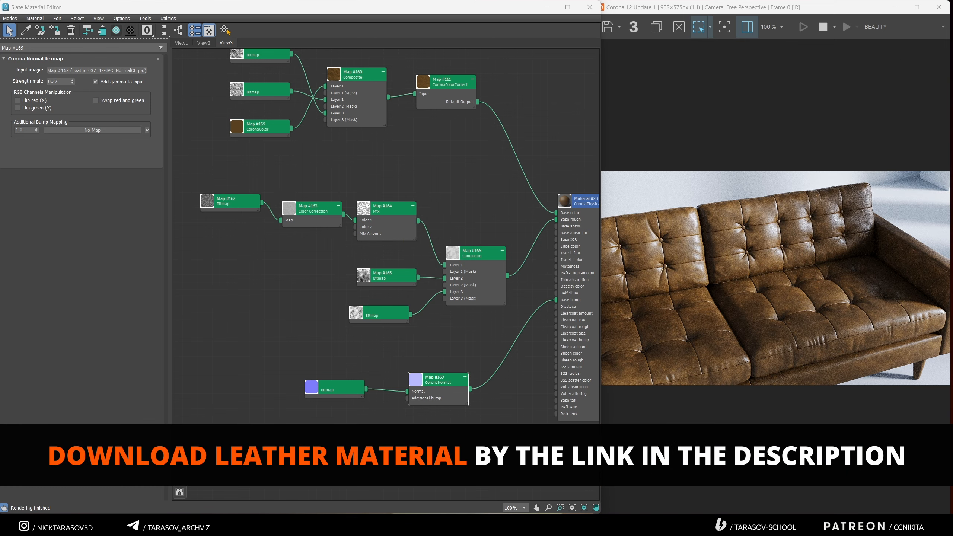